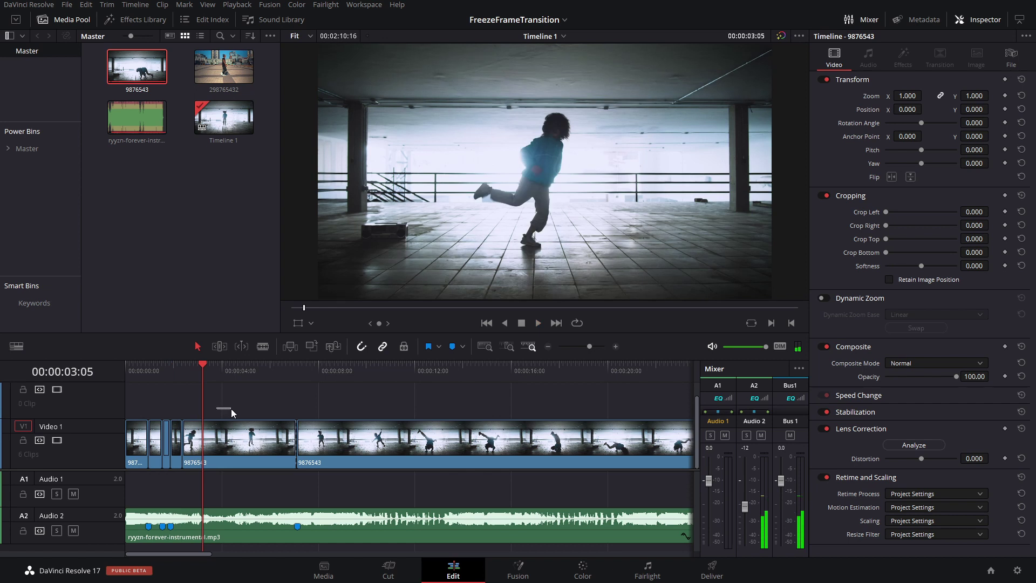
# Step: Place clip 298765432 on Video 2 above the dance footage, starting at the audio marker at 00:00:07:03
pyautogui.moveTo(210, 380)
pyautogui.mouseDown()
pyautogui.moveTo(311, 377)
pyautogui.moveTo(297, 371)
pyautogui.mouseUp()
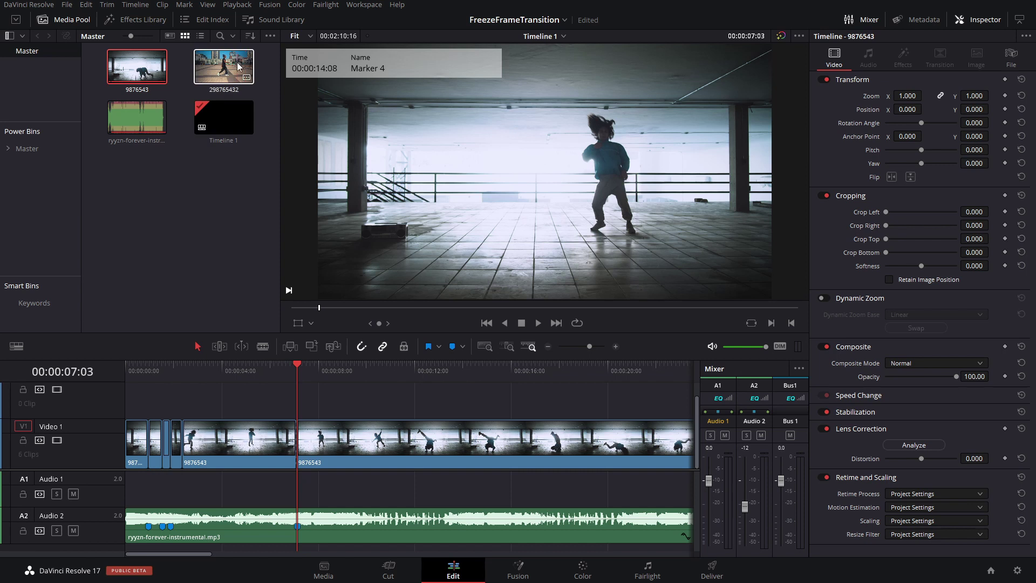
pyautogui.moveTo(238, 67); pyautogui.dragTo(351, 398)
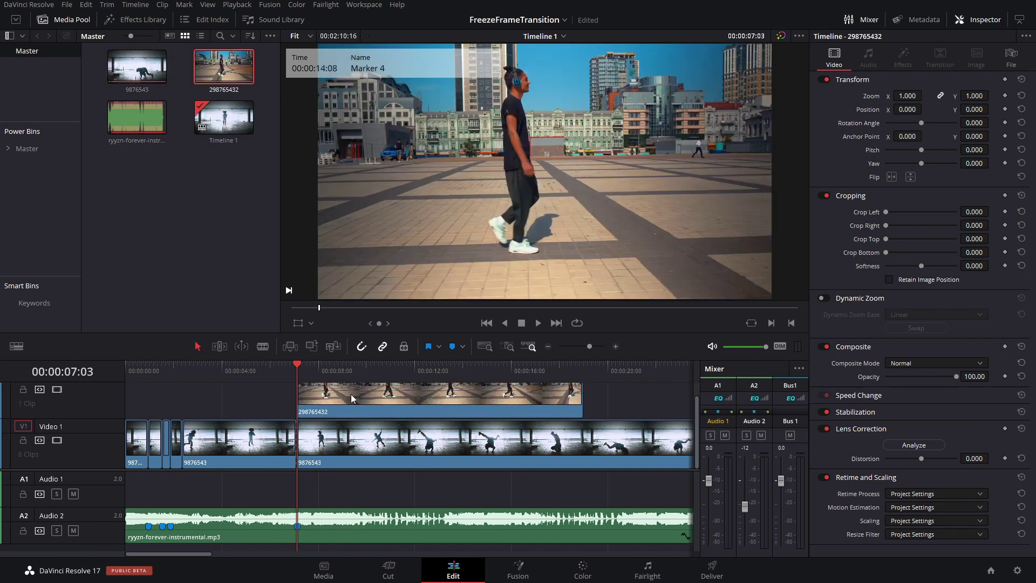
pyautogui.scroll(1, 468, 219)
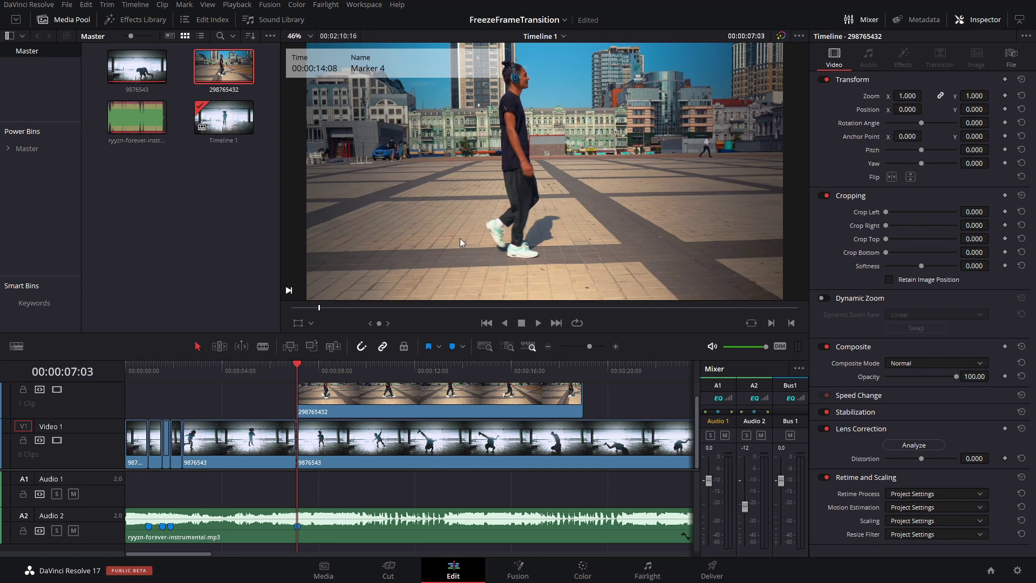
pyautogui.scroll(-3, 557, 179)
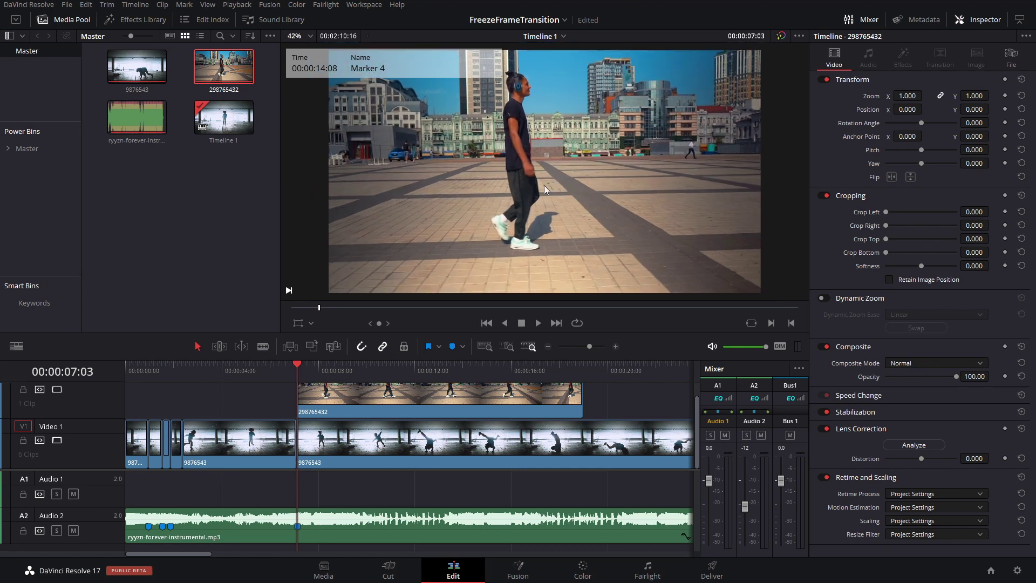
pyautogui.moveTo(532, 203); pyautogui.dragTo(528, 187)
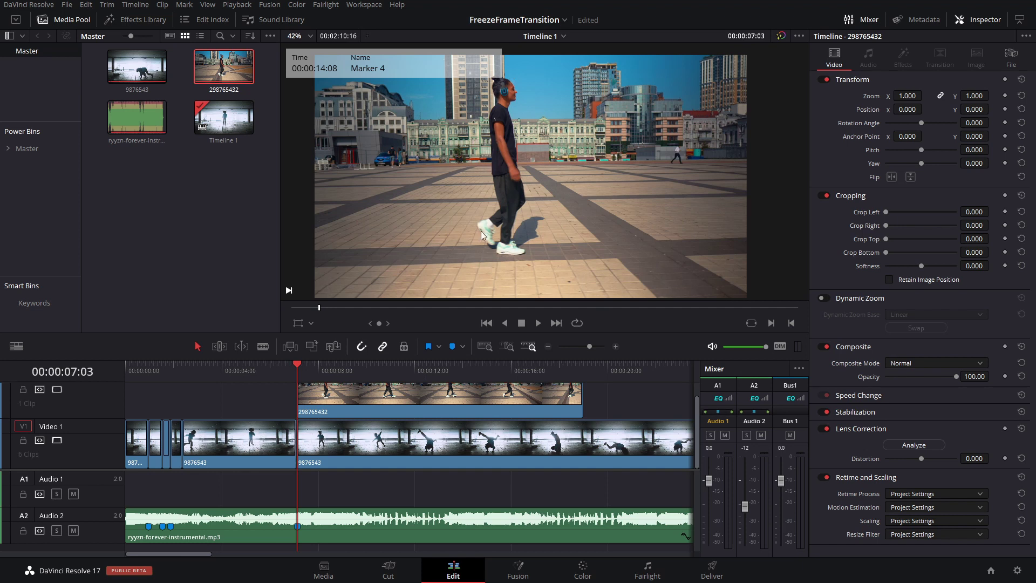
pyautogui.scroll(1, 414, 422)
pyautogui.click(414, 423)
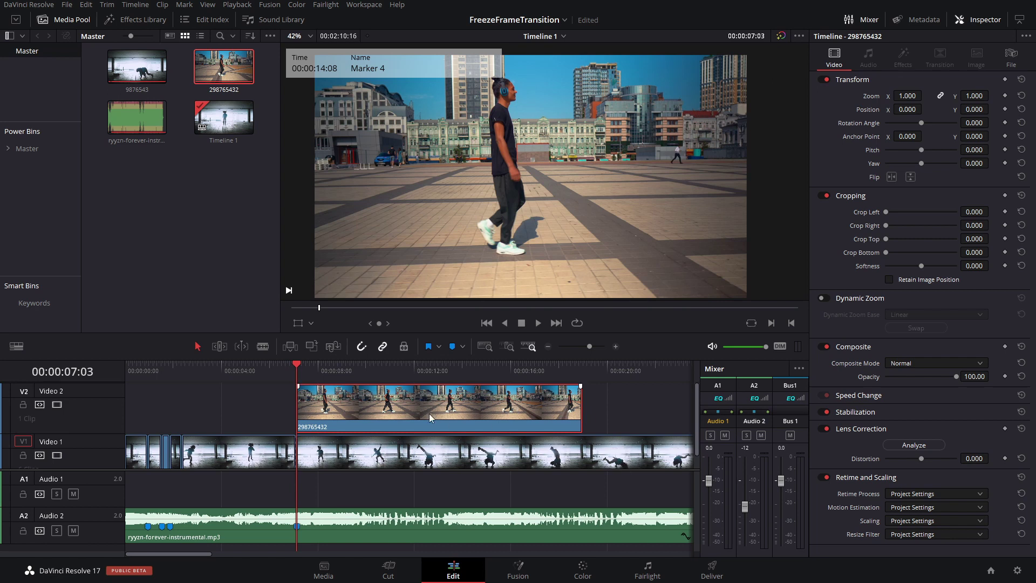
# Step: Duplicate the Video 2 clip onto Video 3 and align the copy's start to 00:00:07:03
pyautogui.moveTo(429, 414); pyautogui.dragTo(442, 375)
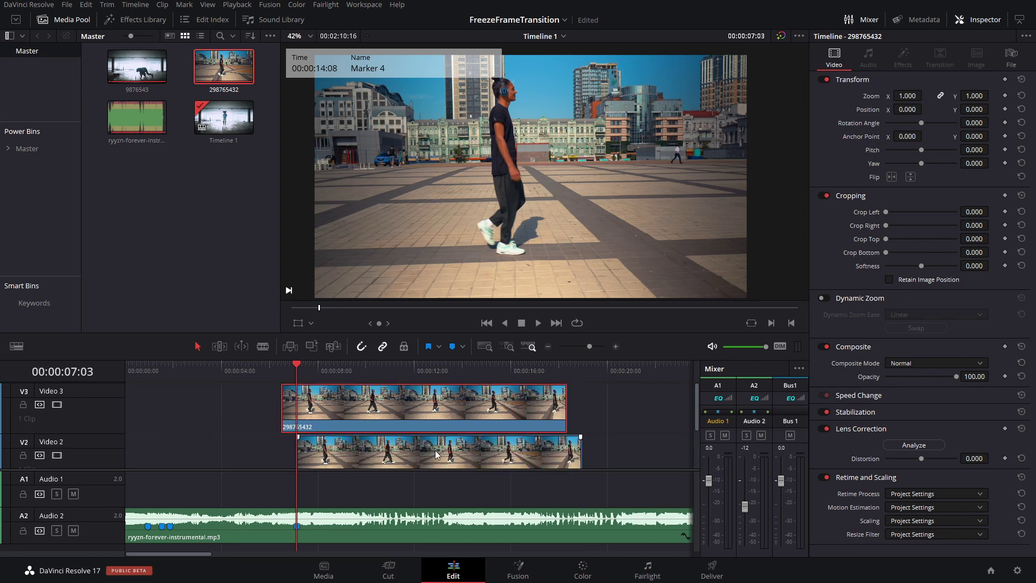
pyautogui.moveTo(456, 421); pyautogui.dragTo(475, 415)
pyautogui.scroll(-2, 470, 435)
pyautogui.scroll(2, 457, 427)
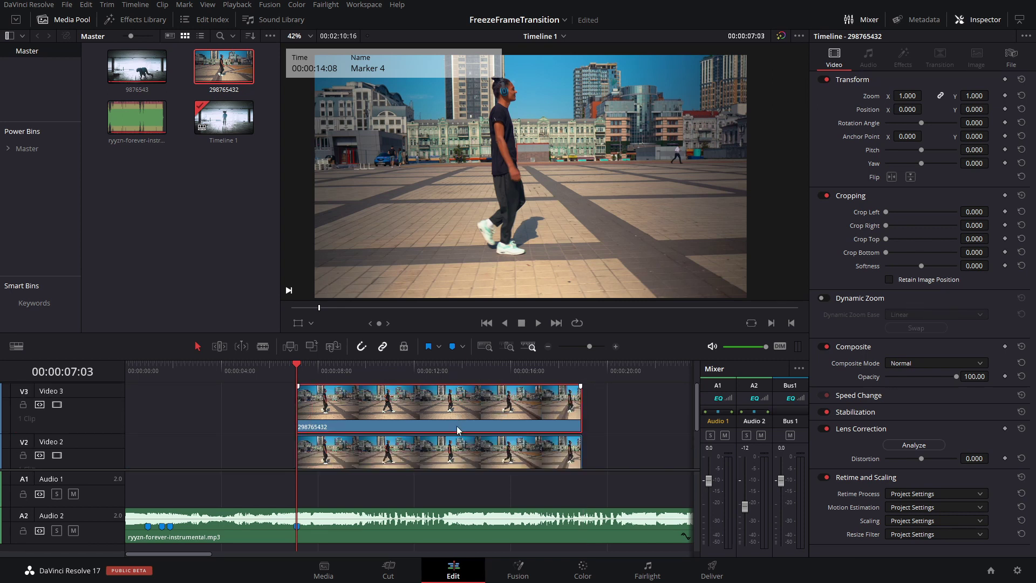
pyautogui.click(448, 462)
pyautogui.scroll(-1, 465, 454)
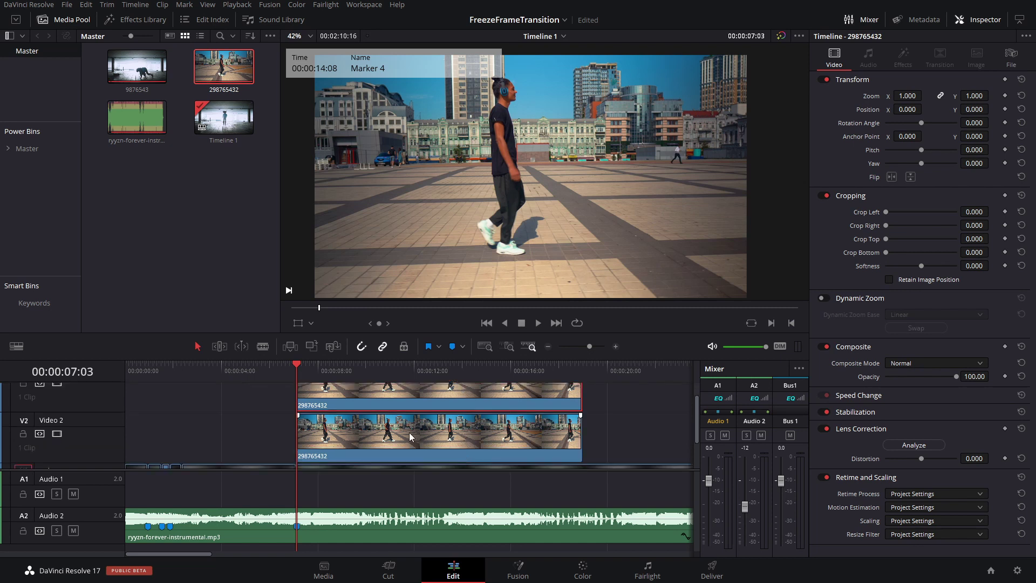
# Step: Disable the walking clip on Video 2 and enable it again
pyautogui.click(318, 366)
pyautogui.moveTo(316, 370); pyautogui.dragTo(304, 368)
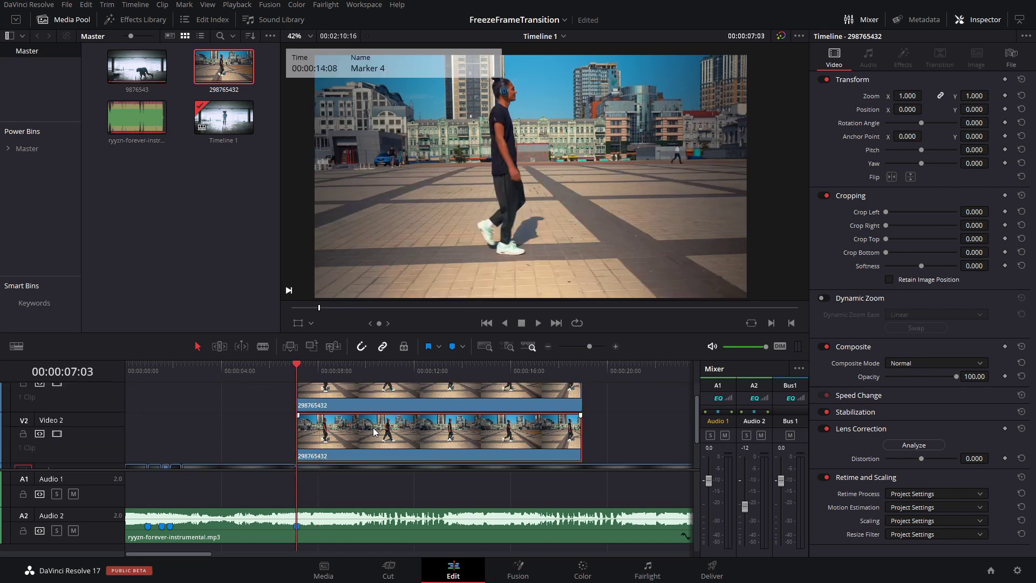
pyautogui.click(335, 371)
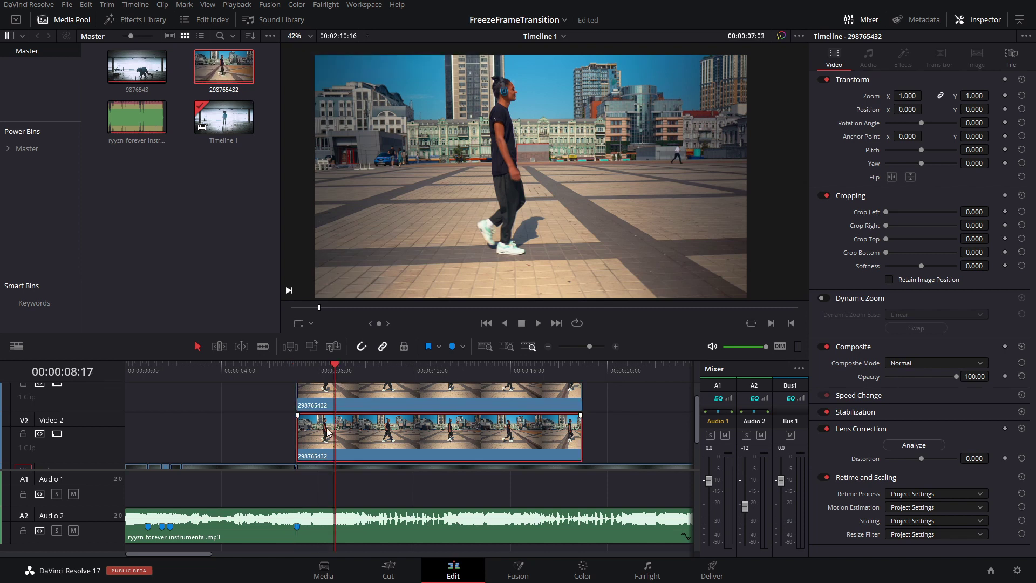
pyautogui.press('d')
pyautogui.click(301, 371)
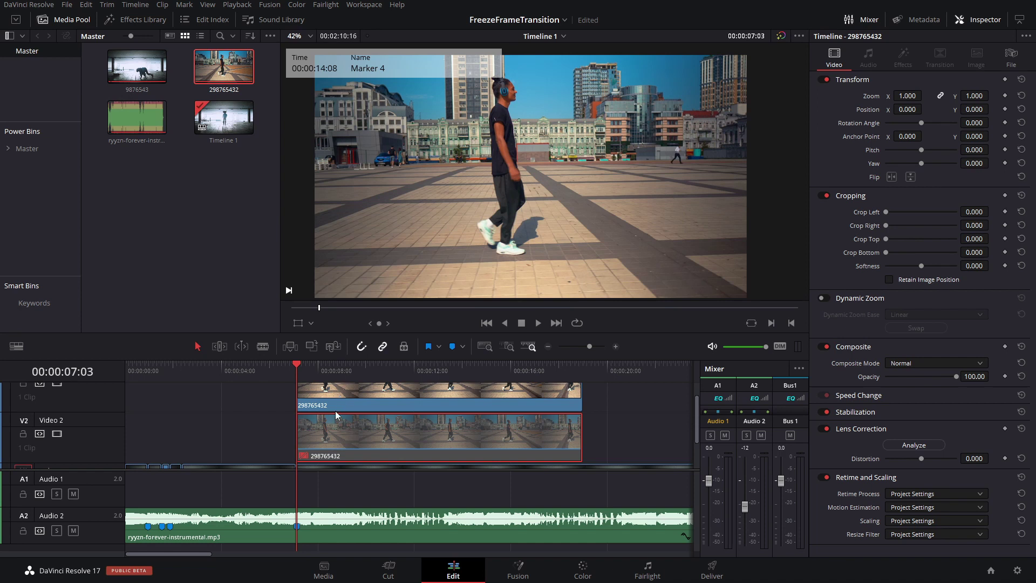
pyautogui.press('d')
# Step: Make a one-second freeze frame at 00:00:07:03 on Video 3 and start the moving clips on Video 2 and Video 3 at 00:00:08:03
pyautogui.click(341, 390)
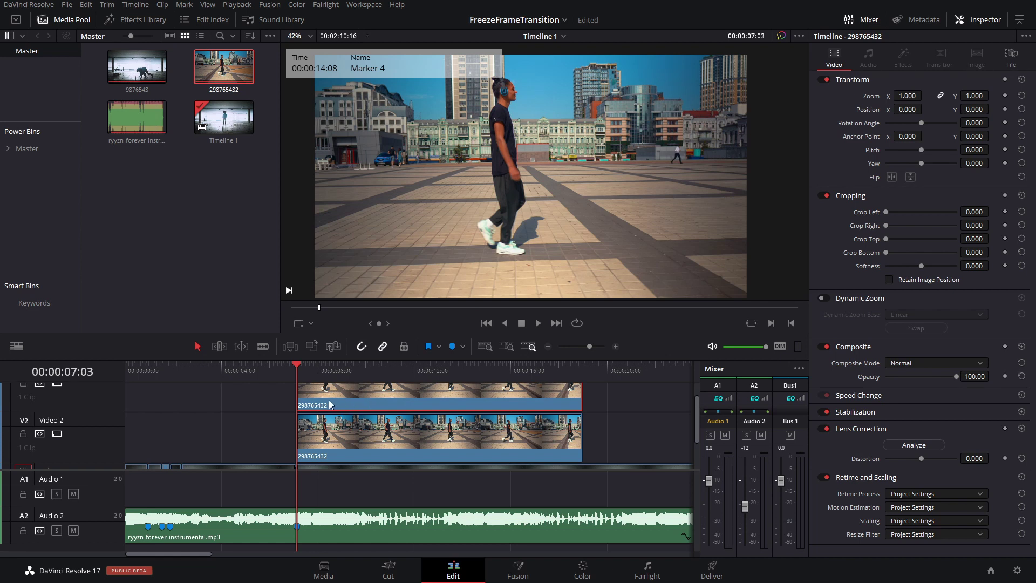
pyautogui.hotkey('shift', 'Right')
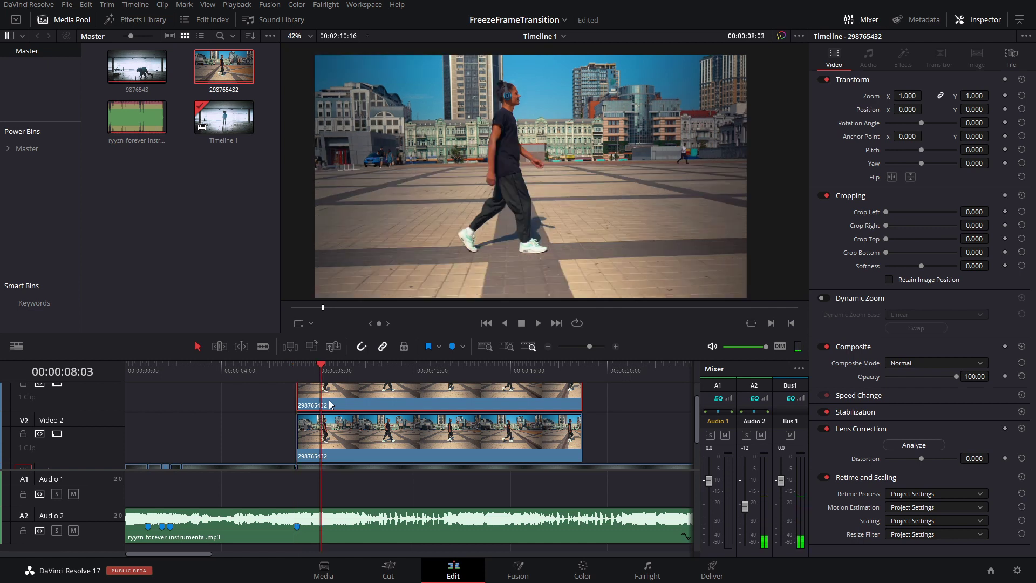
pyautogui.moveTo(343, 400)
pyautogui.mouseDown()
pyautogui.moveTo(385, 401)
pyautogui.moveTo(359, 400)
pyautogui.mouseUp()
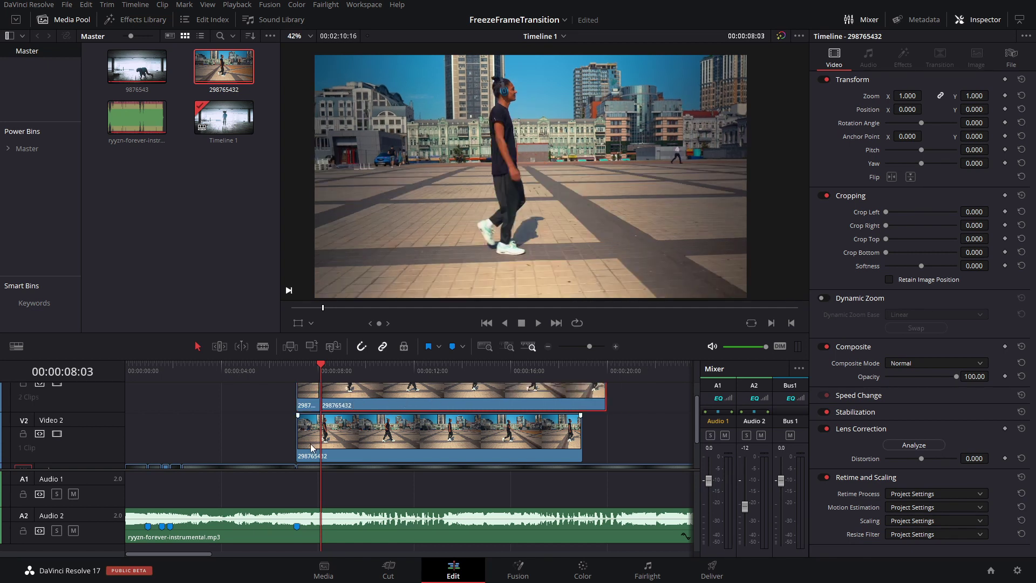
pyautogui.moveTo(343, 442); pyautogui.dragTo(373, 440)
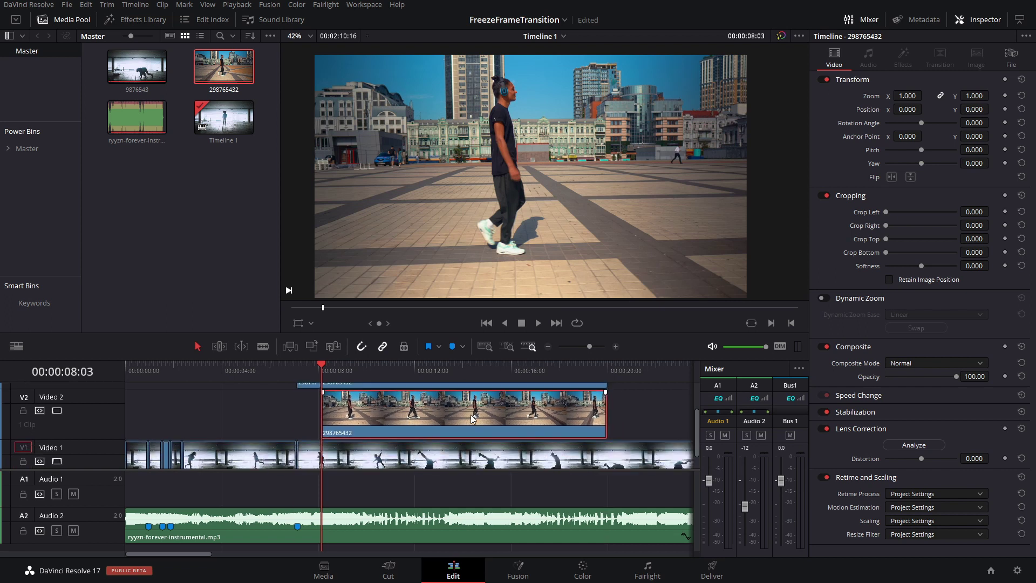
# Step: Step through the frozen segment on Video 3 frame by frame from 00:00:07:03 to check the still
pyautogui.scroll(-2, 381, 448)
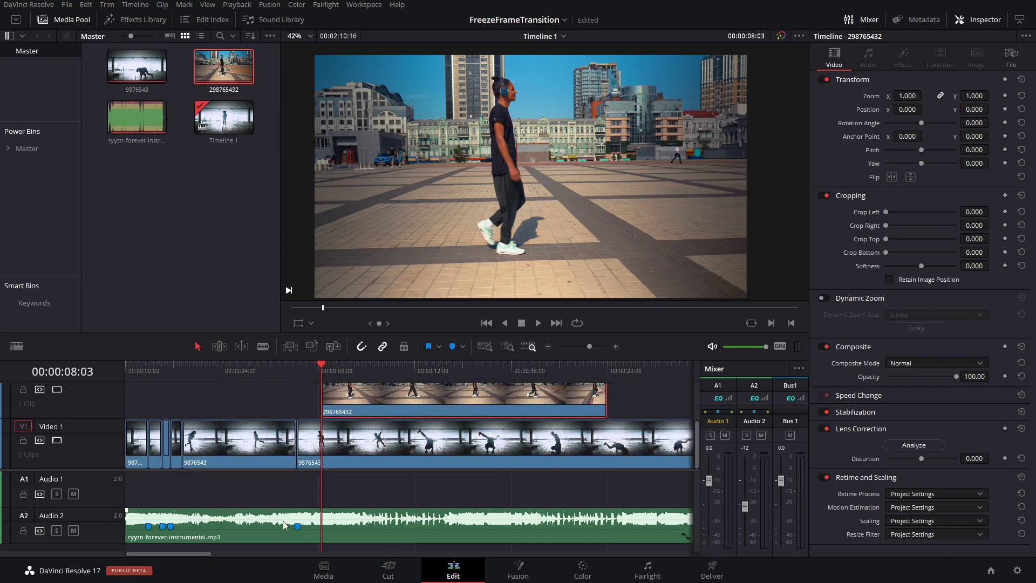
pyautogui.moveTo(308, 368); pyautogui.dragTo(300, 363)
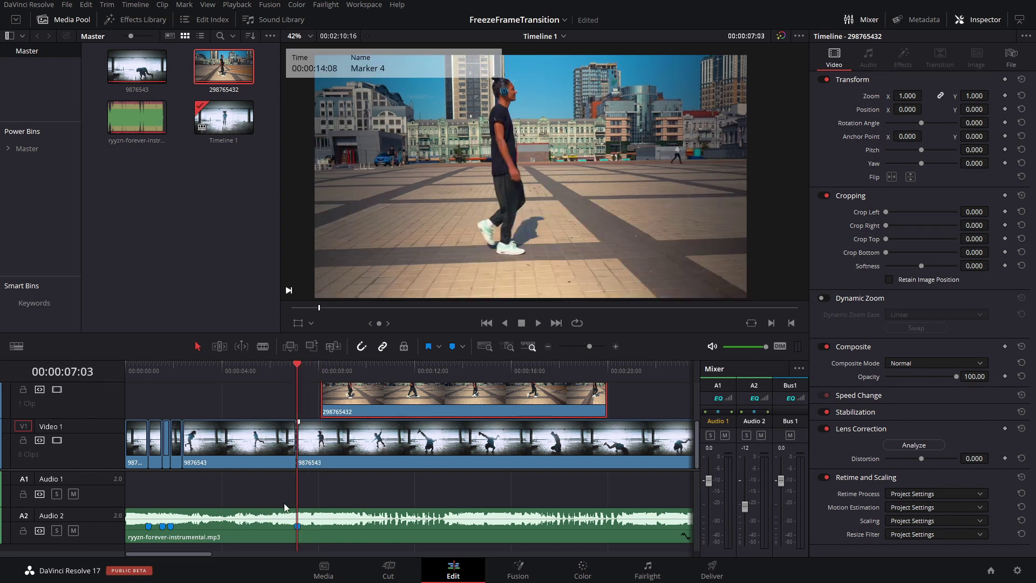
pyautogui.scroll(2, 299, 473)
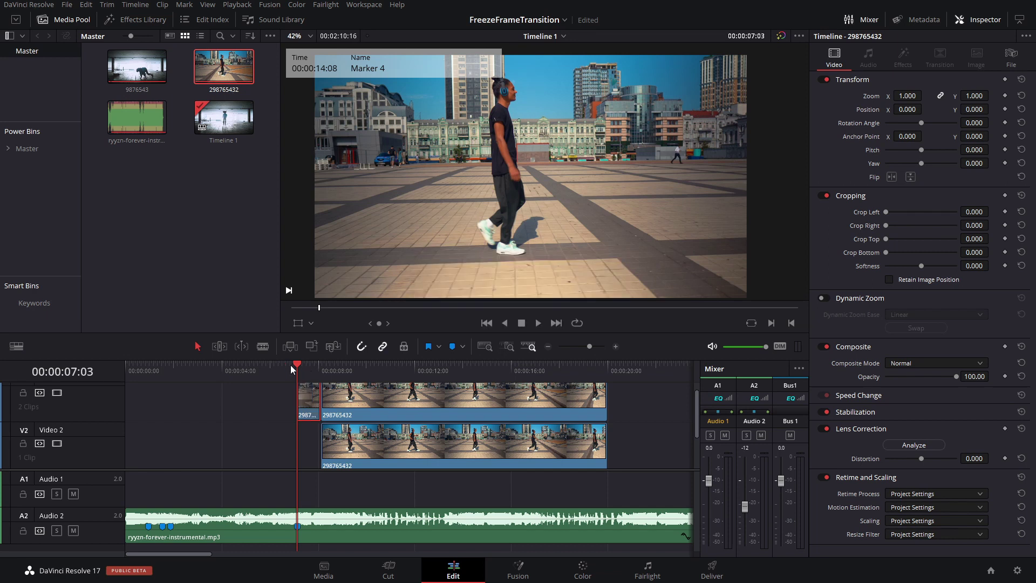
pyautogui.press('space')
pyautogui.press('Right')
pyautogui.press('Right')
pyautogui.press('Right')
pyautogui.press('Right')
pyautogui.press('Right')
pyautogui.press('Right')
pyautogui.press('Left')
pyautogui.press('Left')
pyautogui.press('Left')
pyautogui.press('Left')
pyautogui.press('Left')
pyautogui.press('Left')
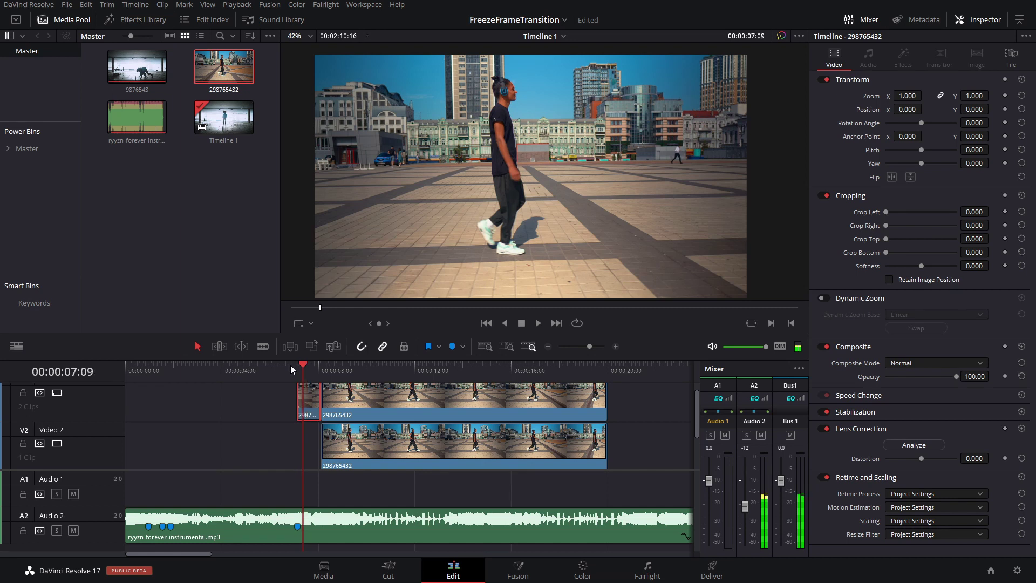
pyautogui.press('Left')
pyautogui.press('Left')
pyautogui.press('Left')
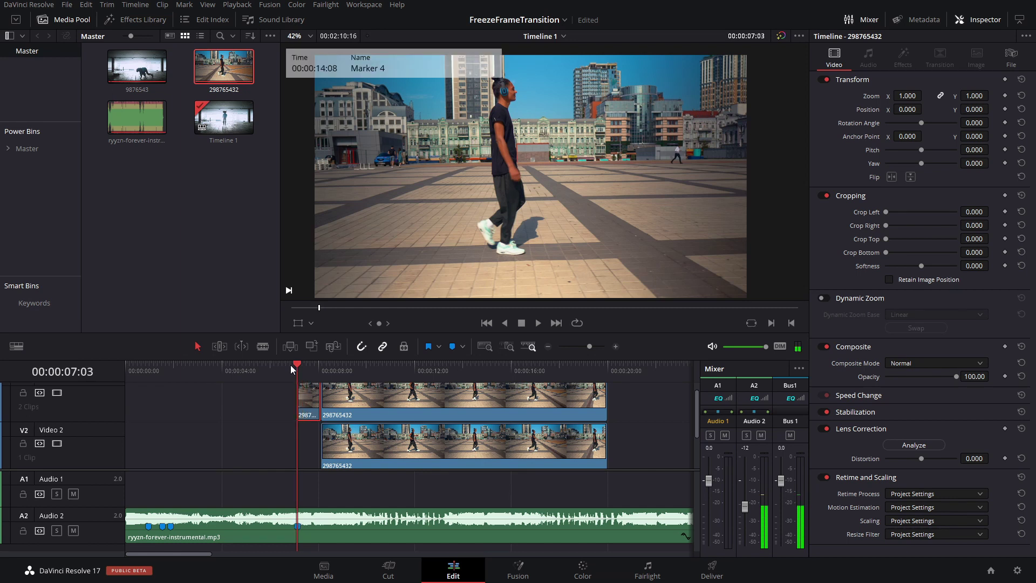
# Step: Copy the one-second freeze frame from Video 3 onto Video 2, directly in front of the moving clip
pyautogui.moveTo(306, 405); pyautogui.dragTo(303, 450)
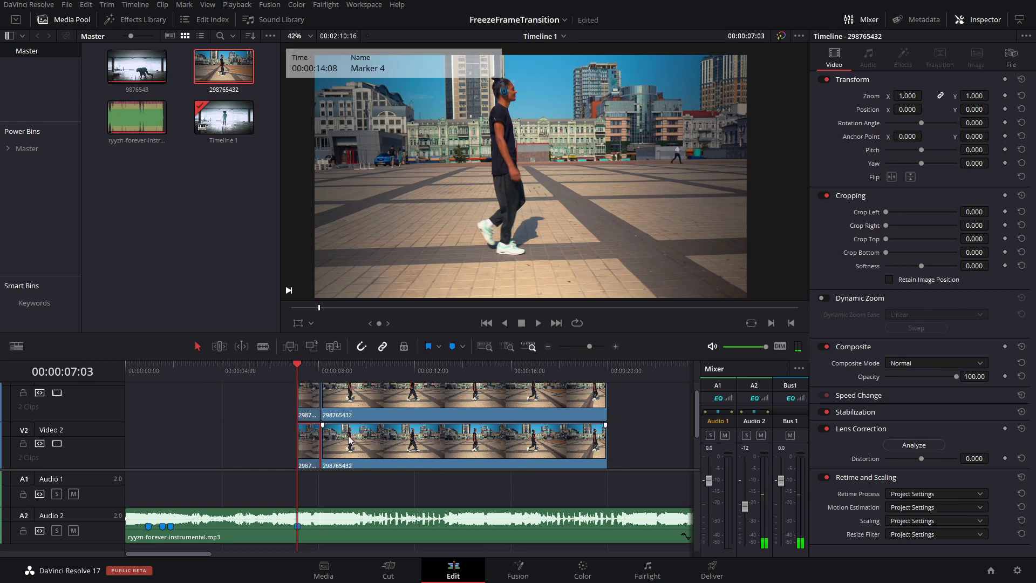
pyautogui.scroll(-1, 377, 430)
pyautogui.scroll(2, 312, 438)
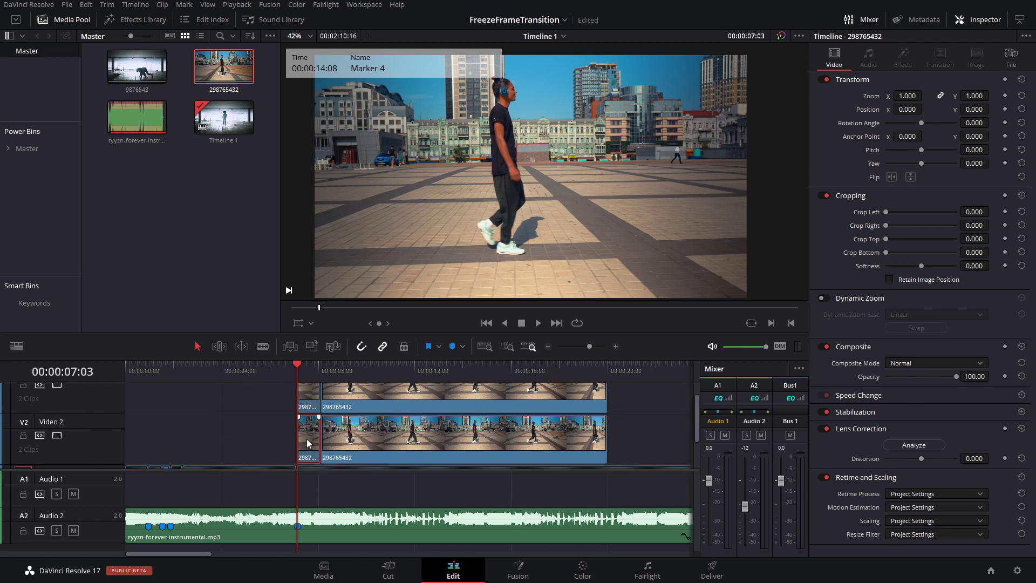
pyautogui.scroll(-3, 306, 433)
pyautogui.scroll(3, 306, 433)
# Step: Shift all four segments on Video 2 and Video 3 one second earlier, so they start at 00:00:06:03
pyautogui.moveTo(257, 408); pyautogui.dragTo(354, 451)
pyautogui.scroll(-4, 428, 389)
pyautogui.scroll(-1, 430, 392)
pyautogui.moveTo(381, 408)
pyautogui.mouseDown()
pyautogui.moveTo(358, 404)
pyautogui.moveTo(369, 408)
pyautogui.mouseUp()
pyautogui.scroll(2, 457, 410)
# Step: Move only the two long moving clips on Video 2 and Video 3 to start at 00:00:08:03
pyautogui.click(279, 374)
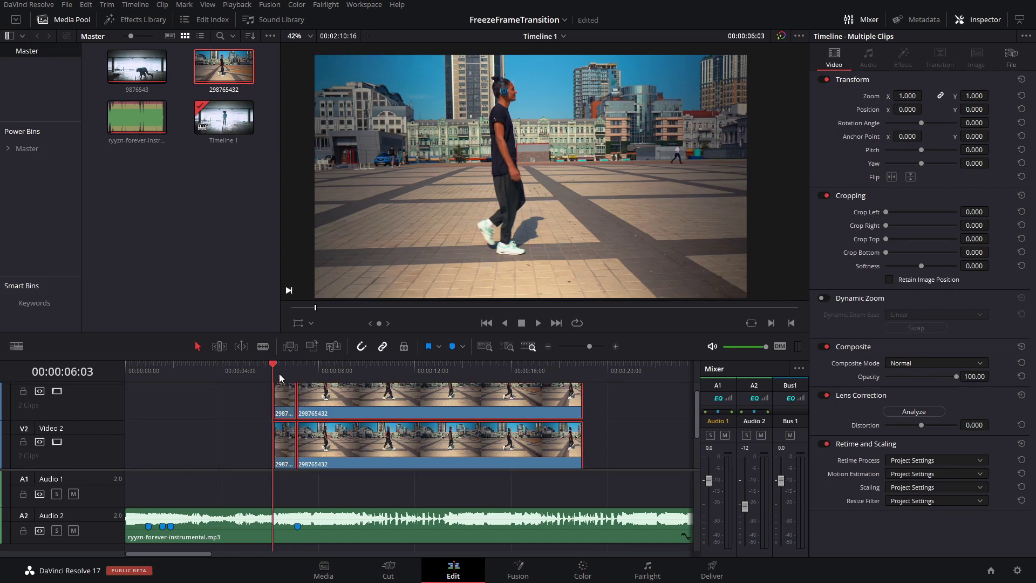
pyautogui.hotkey('shift', 'Right')
pyautogui.hotkey('shift', 'Right')
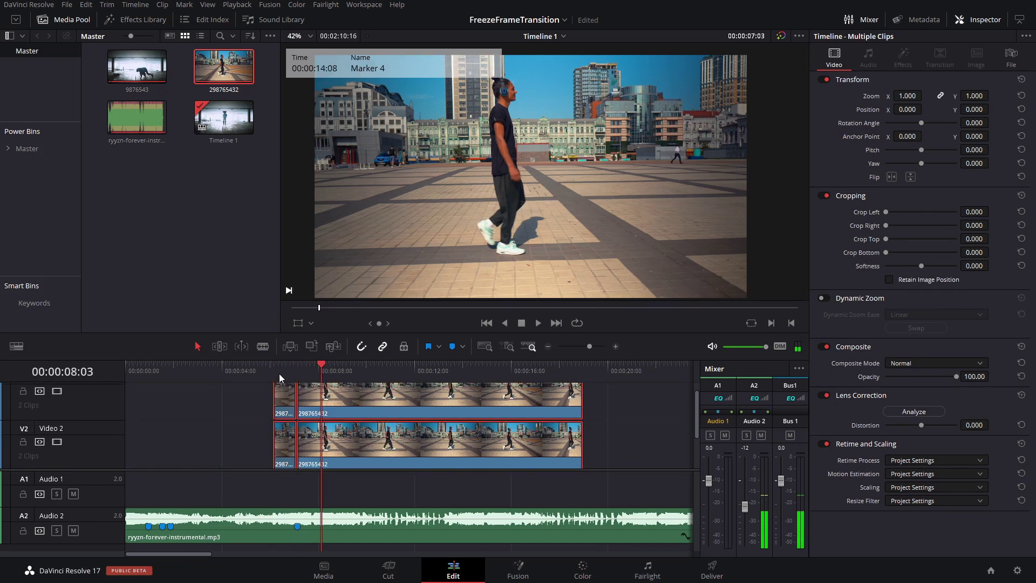
pyautogui.click(643, 428)
pyautogui.moveTo(632, 403); pyautogui.dragTo(515, 452)
pyautogui.click(260, 412)
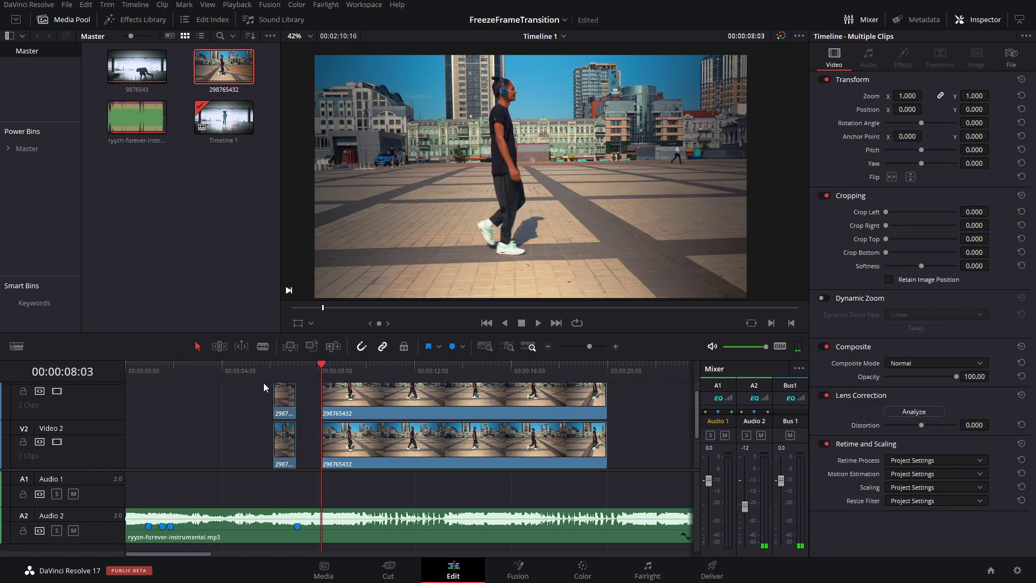
# Step: Preview from 00:00:06:03 and extend both freeze frames to 00:00:08:03 to close the gap before the moving clips
pyautogui.click(265, 370)
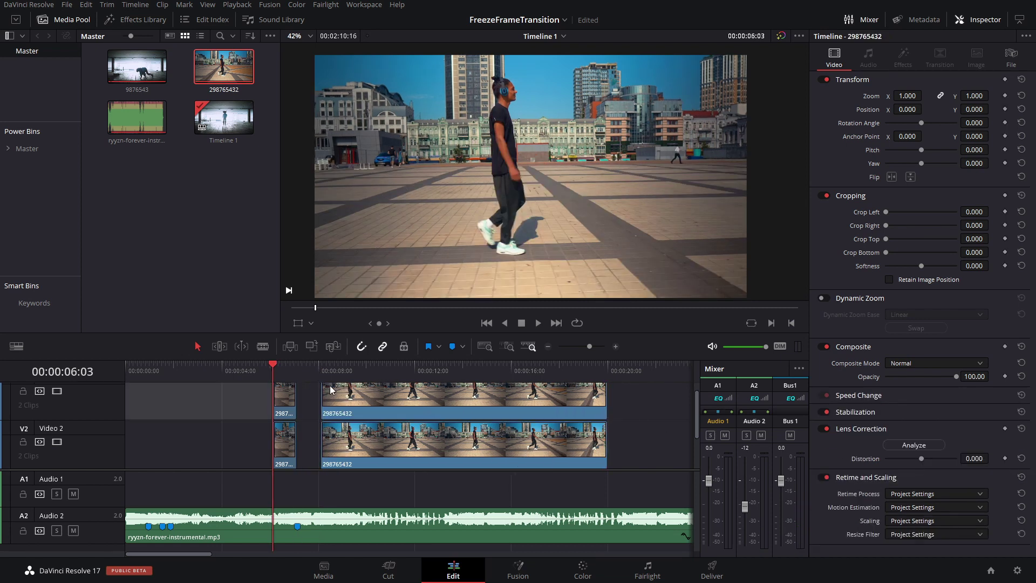
pyautogui.press('space')
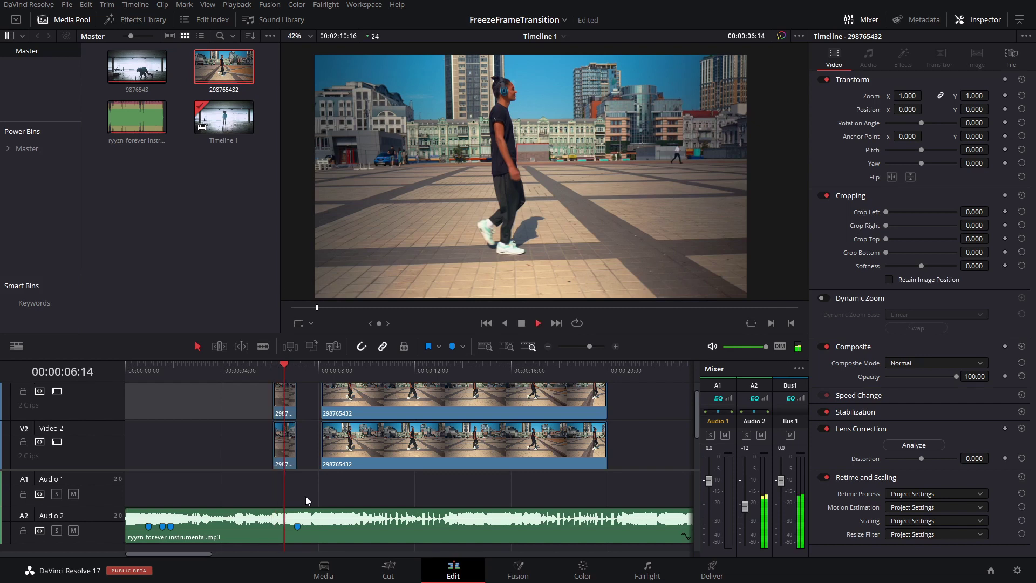
pyautogui.press('space')
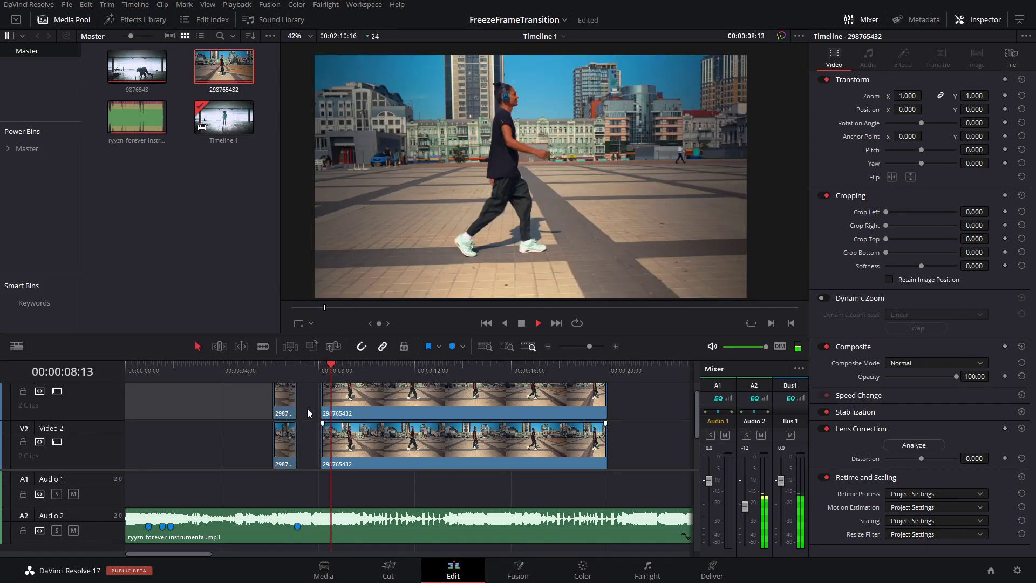
pyautogui.click(300, 372)
pyautogui.moveTo(312, 390); pyautogui.dragTo(315, 445)
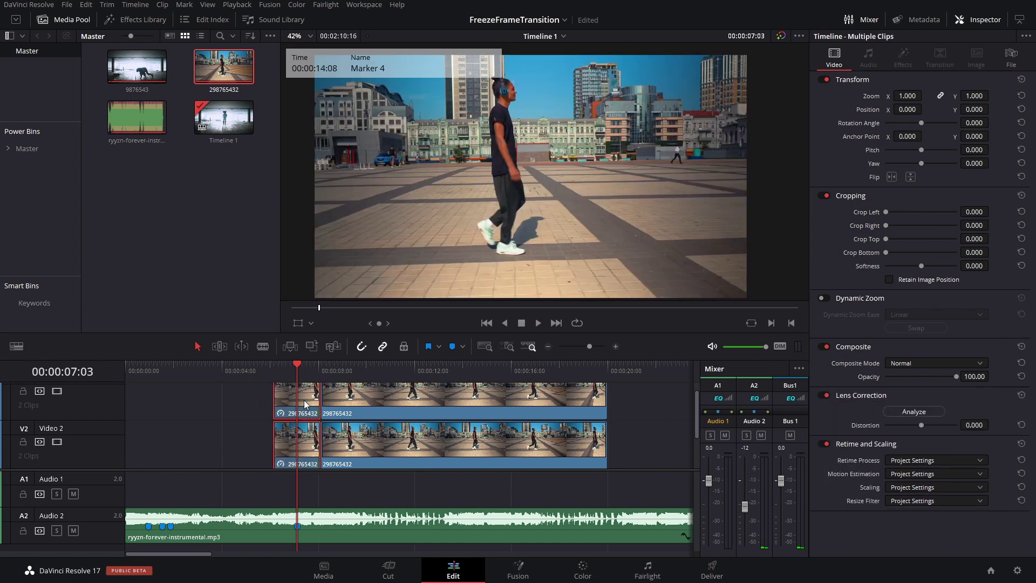
pyautogui.click(672, 423)
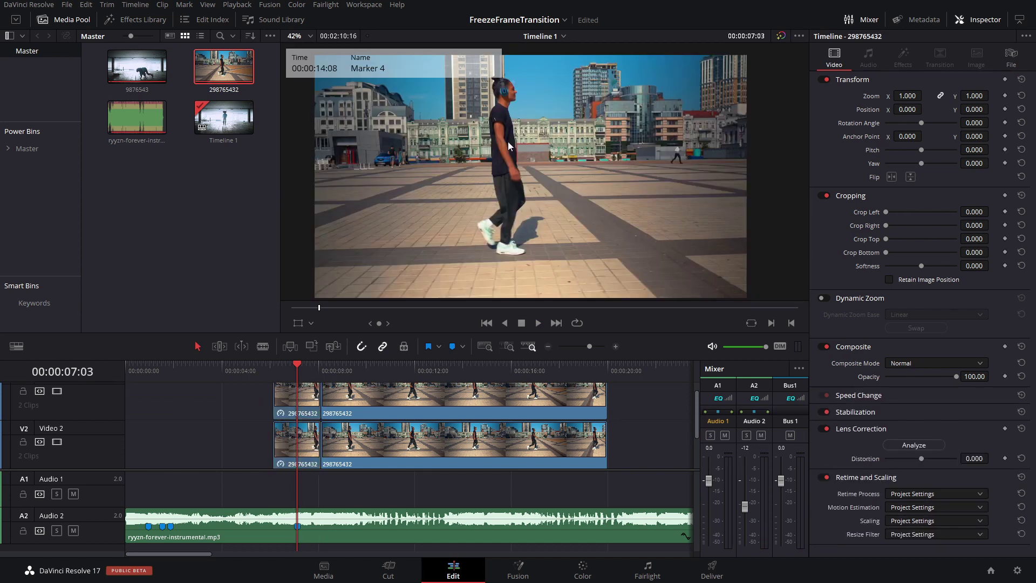
# Step: Disable the freeze frame on Video 2 and open the Video 3 freeze frame for color grading
pyautogui.scroll(-1, 443, 164)
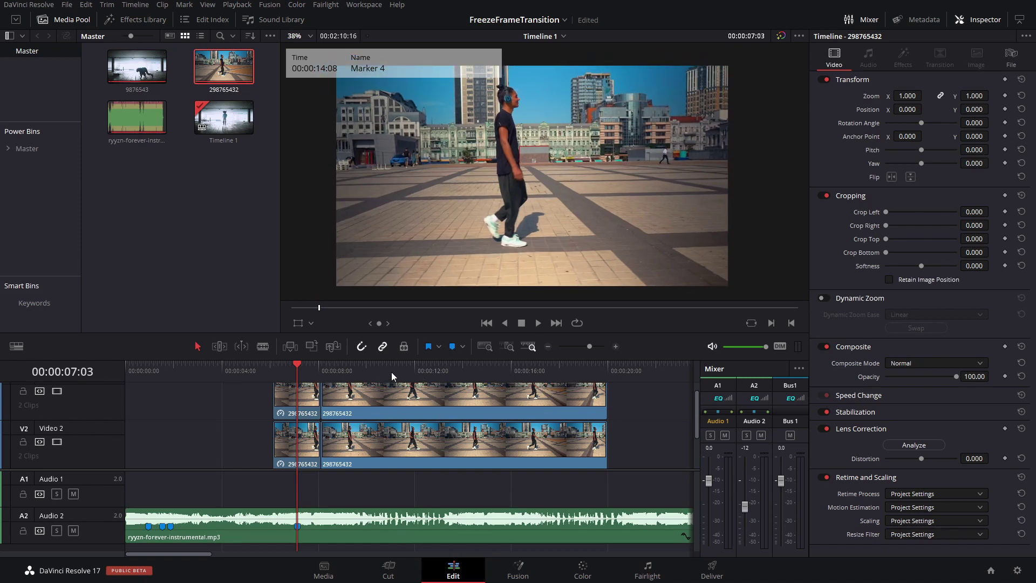
pyautogui.click(303, 415)
pyautogui.click(296, 443)
pyautogui.press('d')
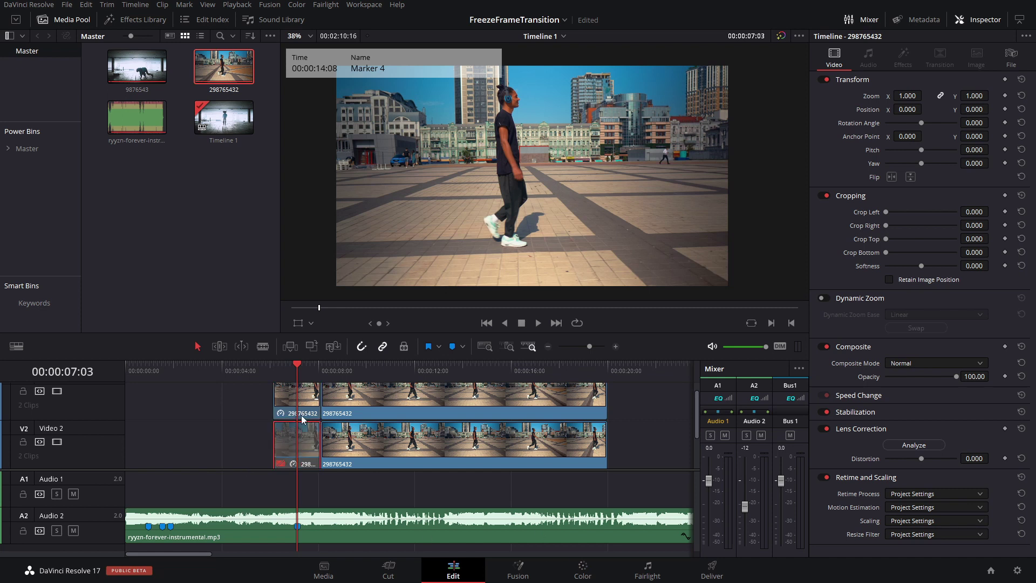
pyautogui.click(298, 394)
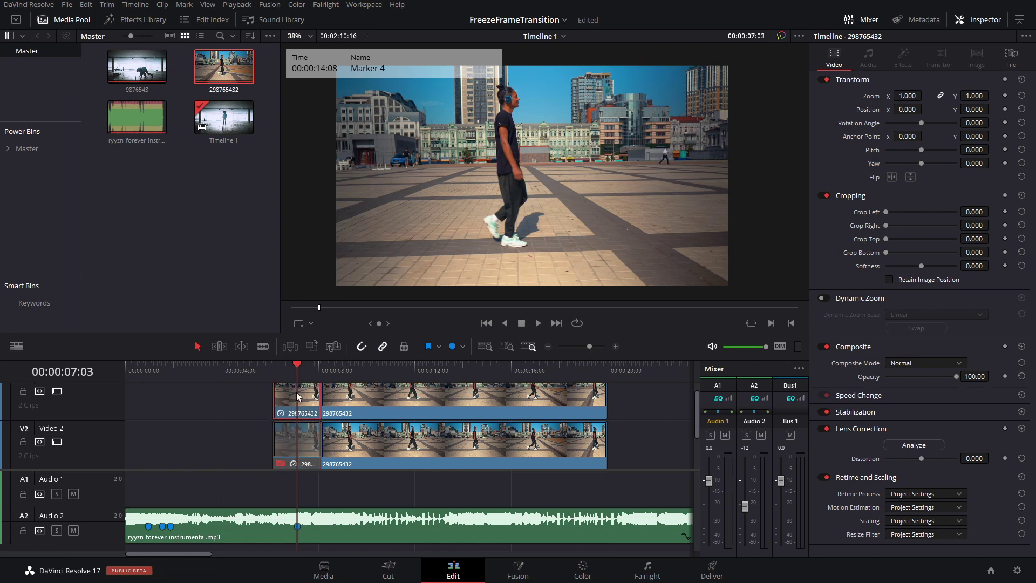
pyautogui.click(581, 573)
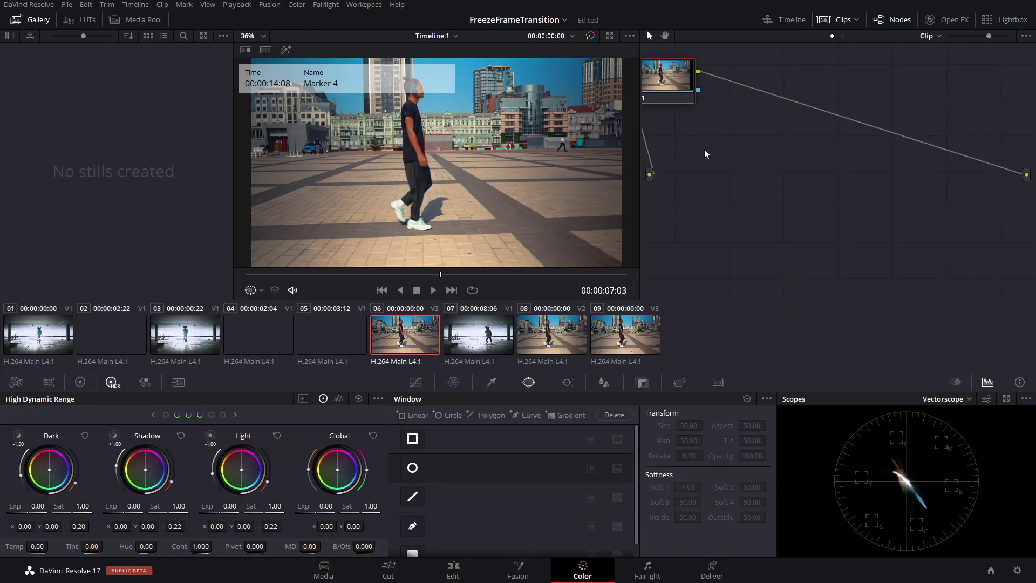
# Step: Reposition node 01 in the node graph and activate a freehand Curve window on it
pyautogui.moveTo(675, 86); pyautogui.dragTo(743, 96)
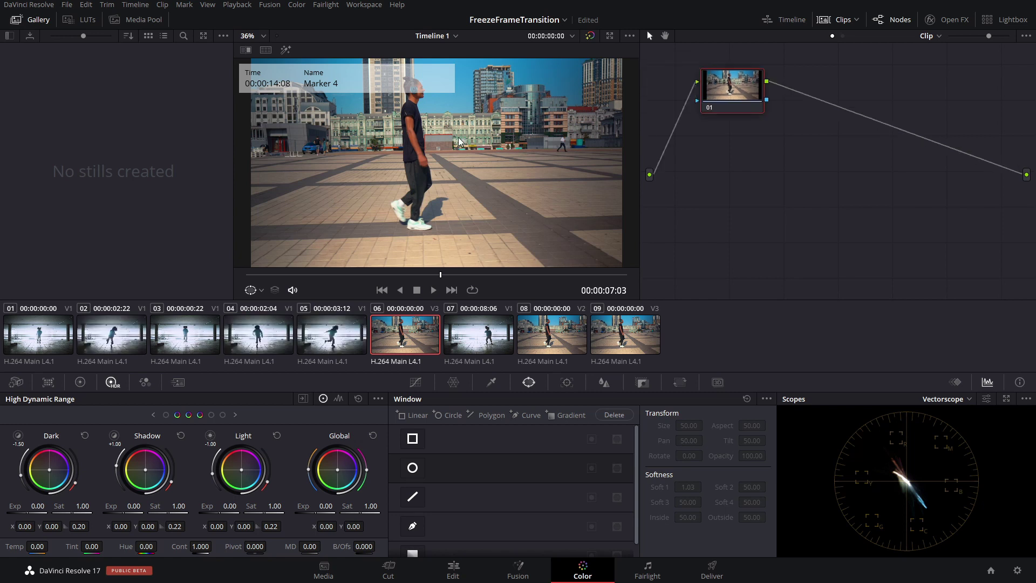
pyautogui.scroll(-5, 459, 142)
pyautogui.scroll(2, 459, 142)
pyautogui.scroll(5, 459, 142)
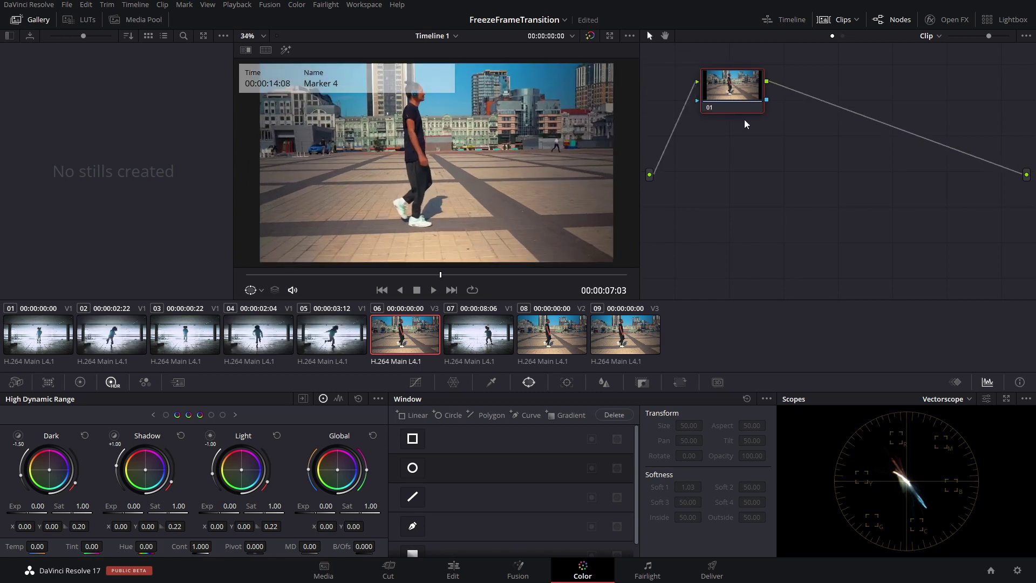
pyautogui.moveTo(814, 134); pyautogui.dragTo(789, 169)
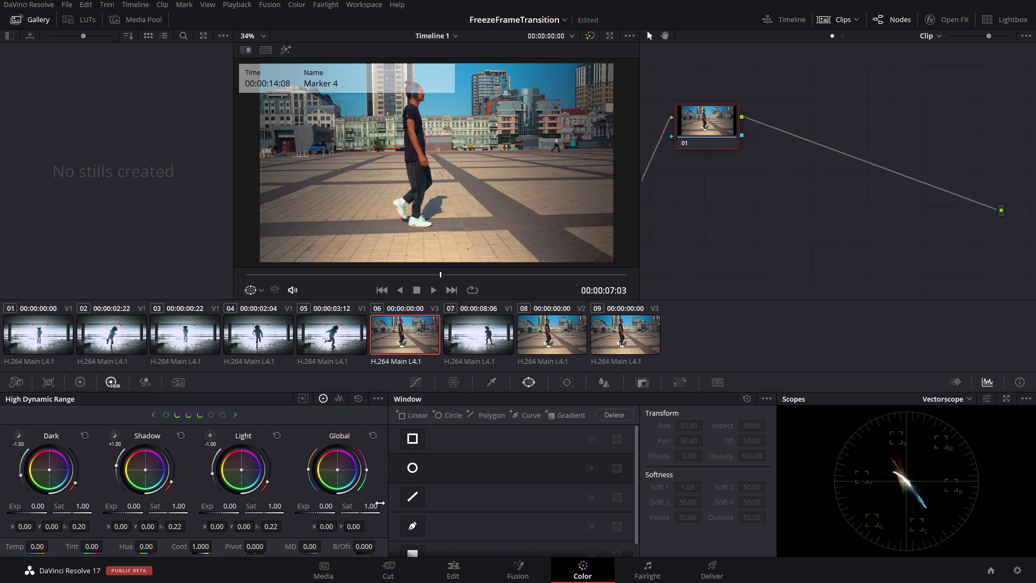
pyautogui.scroll(-1, 474, 460)
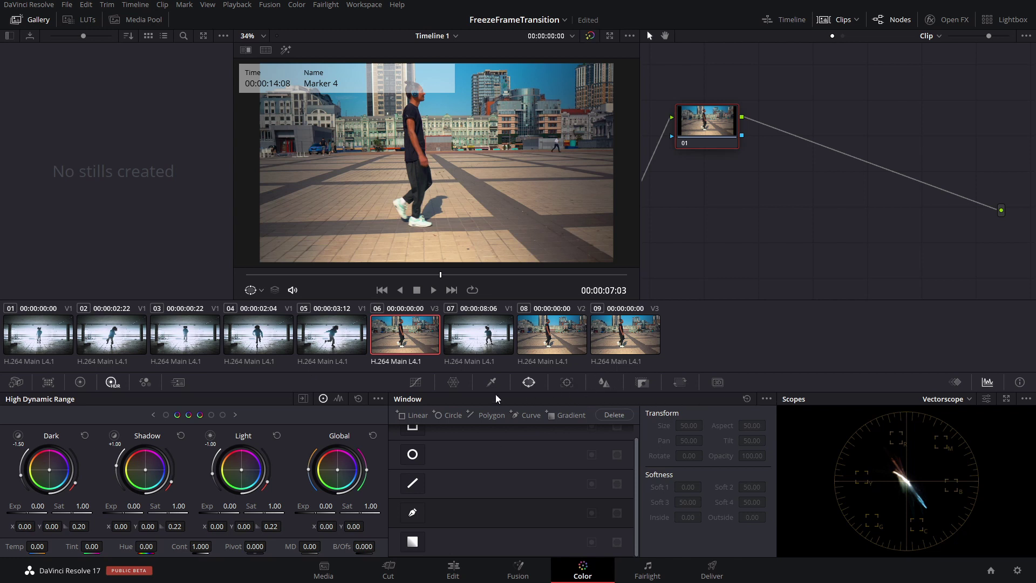
pyautogui.scroll(2, 437, 164)
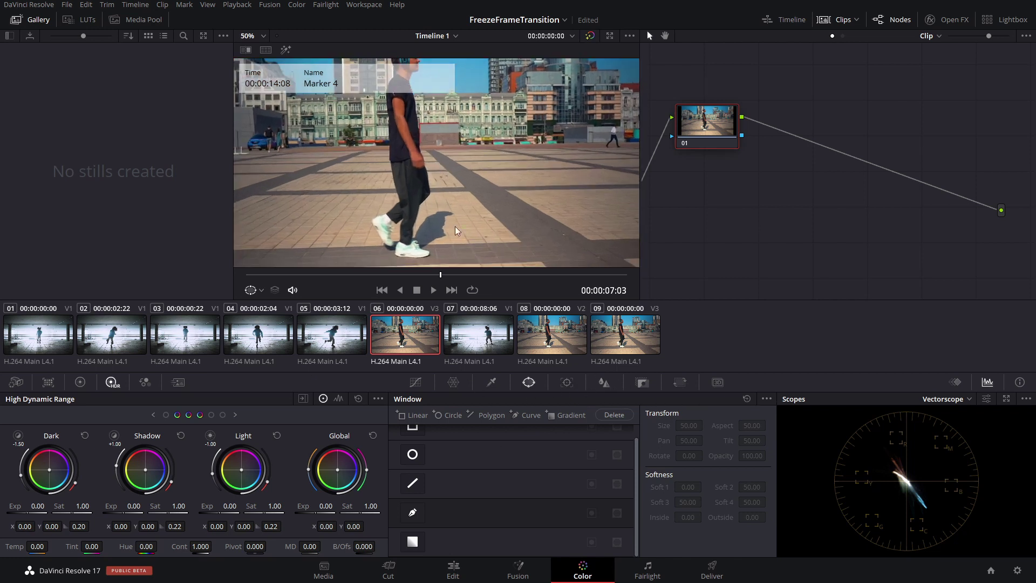
pyautogui.moveTo(455, 226); pyautogui.dragTo(492, 207)
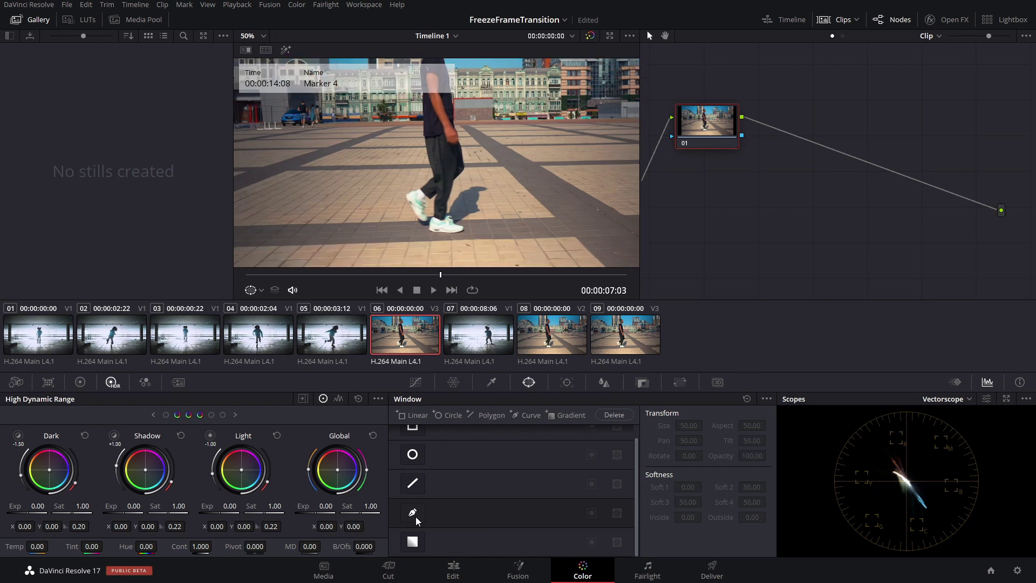
pyautogui.click(413, 515)
# Step: Start the curve mask at the heel of the man's front shoe and trace along the underside of its sole
pyautogui.scroll(4, 442, 248)
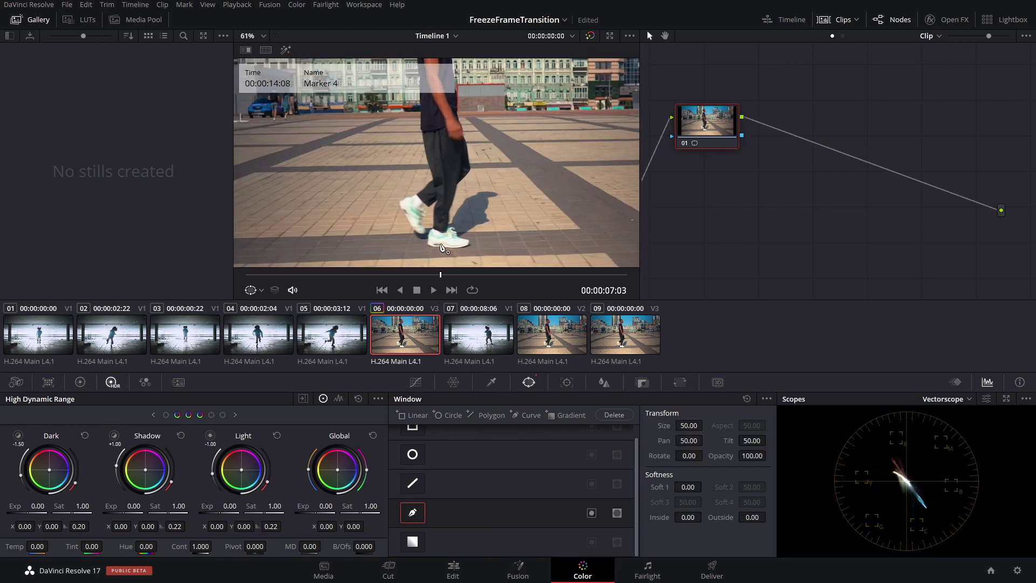
pyautogui.moveTo(442, 249); pyautogui.dragTo(431, 217)
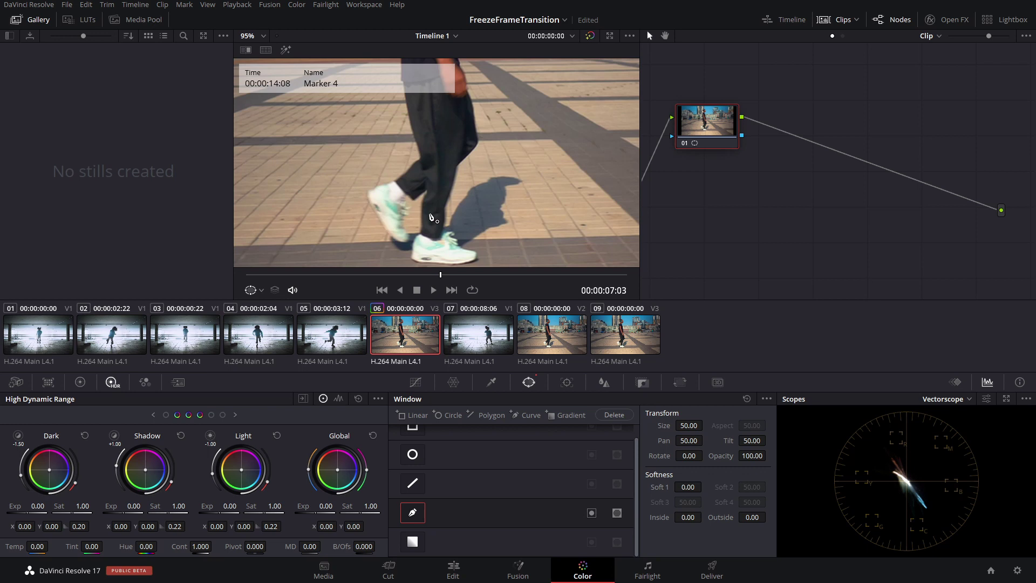
pyautogui.scroll(-1, 431, 218)
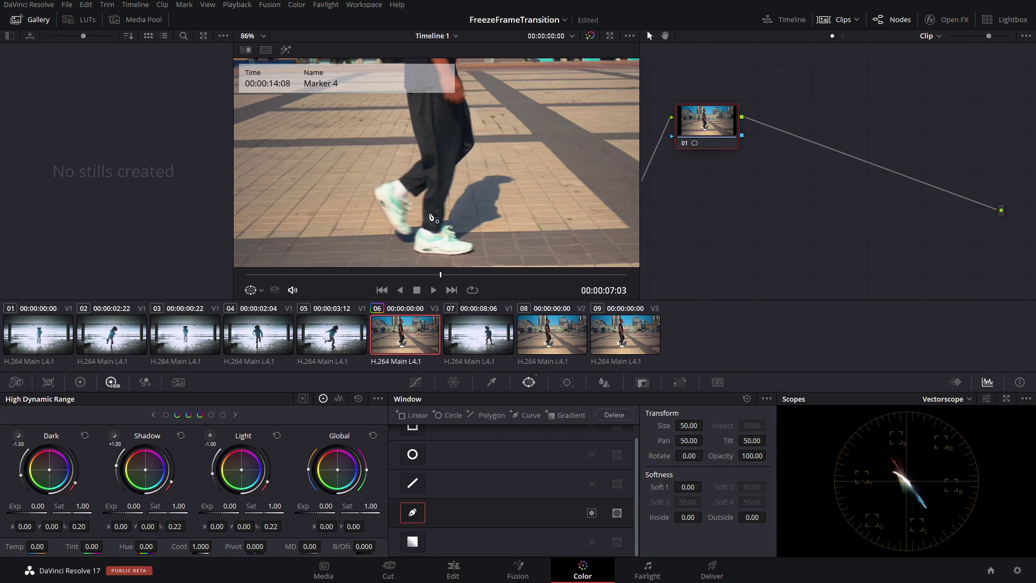
pyautogui.scroll(2, 432, 218)
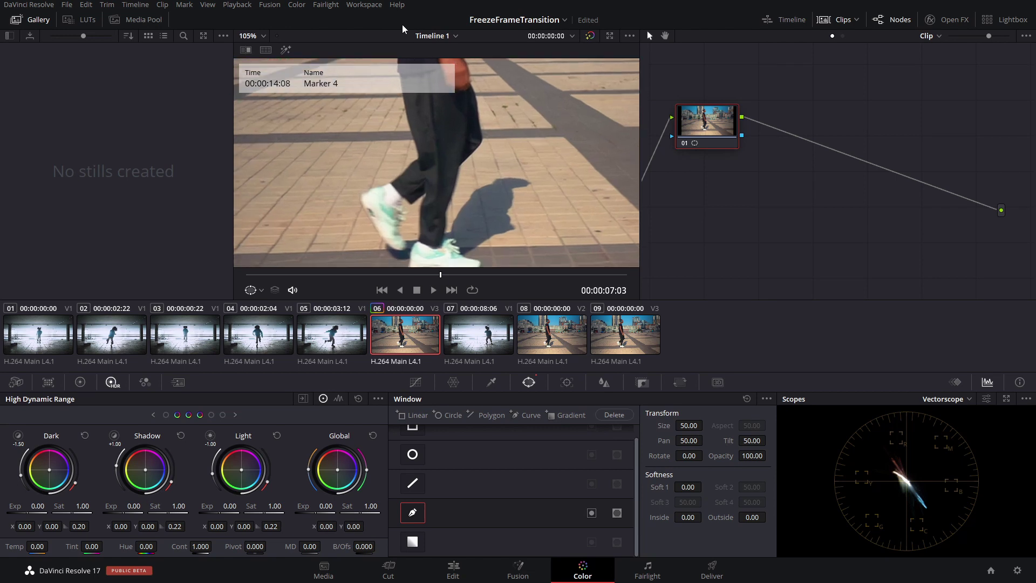
pyautogui.scroll(4, 459, 188)
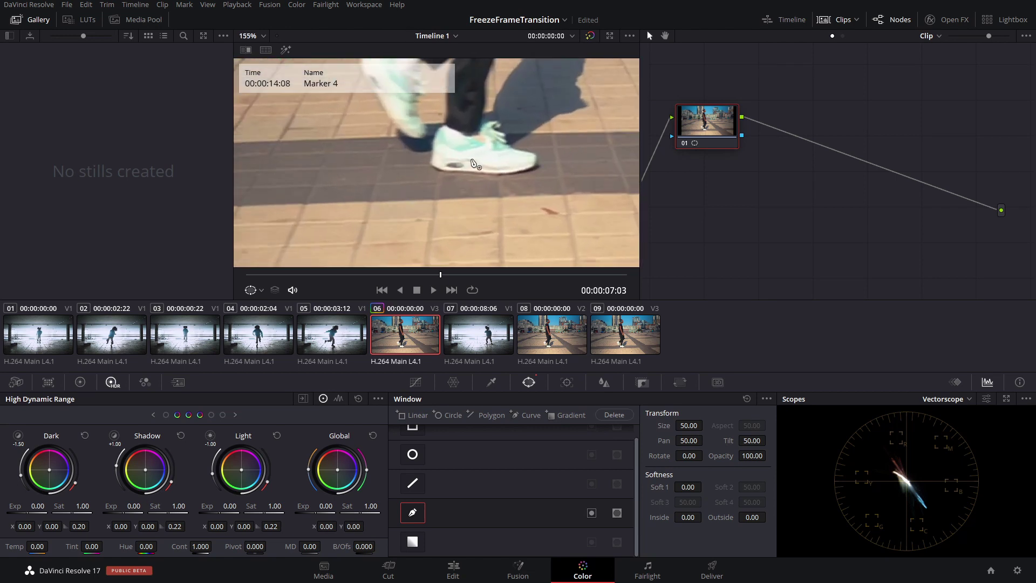
pyautogui.moveTo(497, 158); pyautogui.dragTo(482, 207)
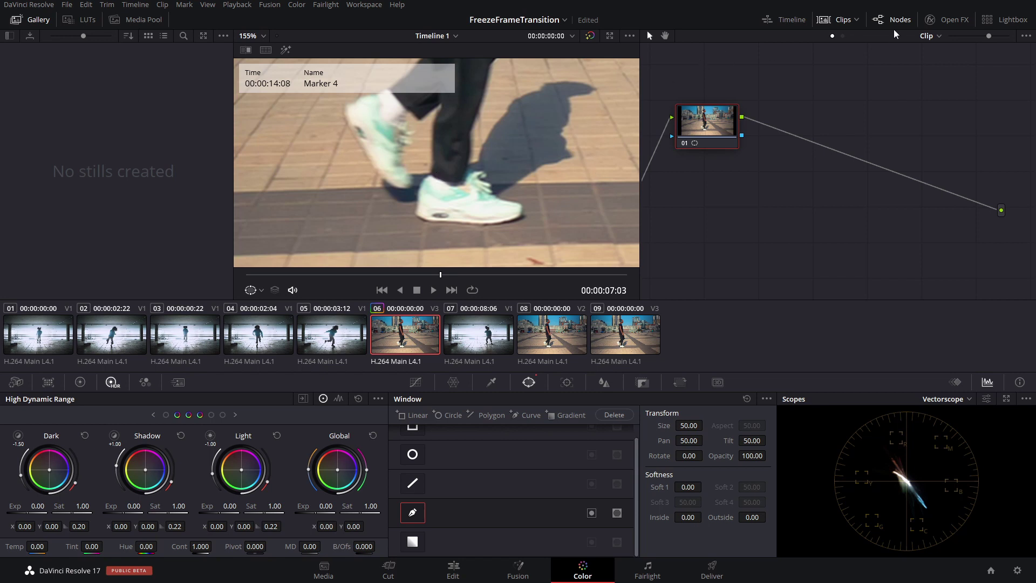
pyautogui.scroll(-3, 558, 181)
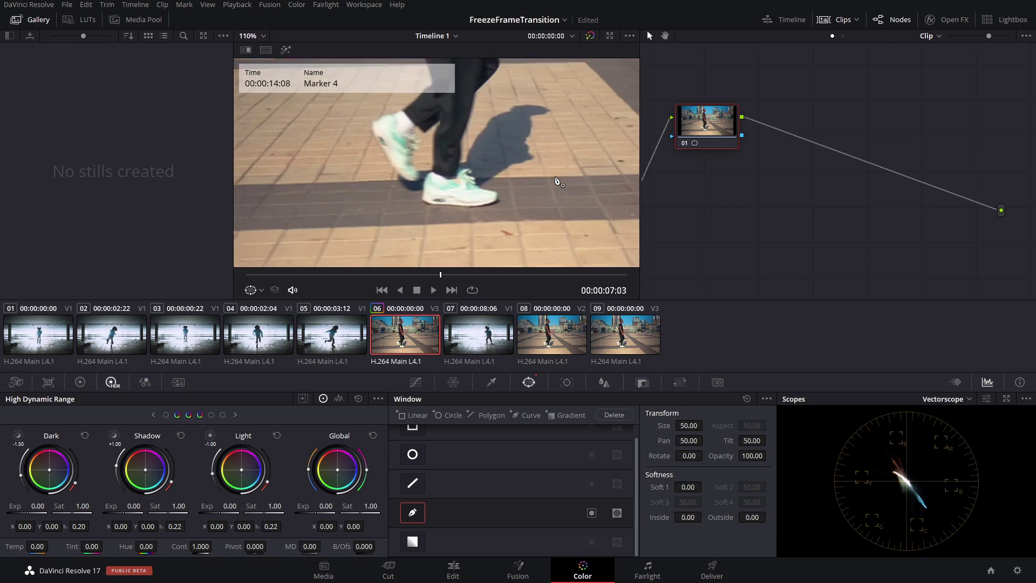
pyautogui.scroll(5, 441, 232)
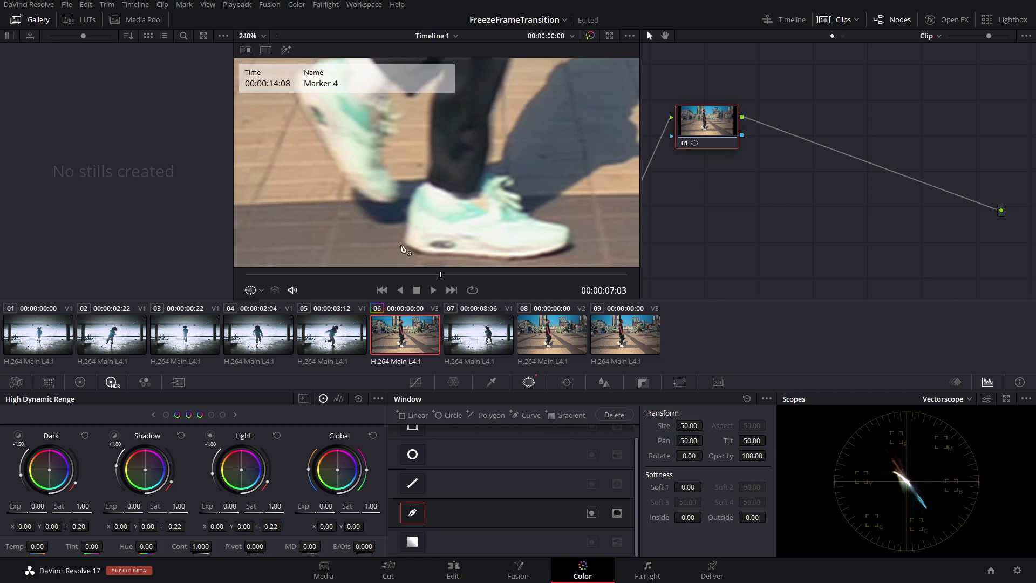
pyautogui.click(401, 243)
pyautogui.click(418, 255)
pyautogui.click(430, 254)
pyautogui.click(455, 256)
pyautogui.click(487, 259)
pyautogui.click(524, 261)
pyautogui.click(545, 254)
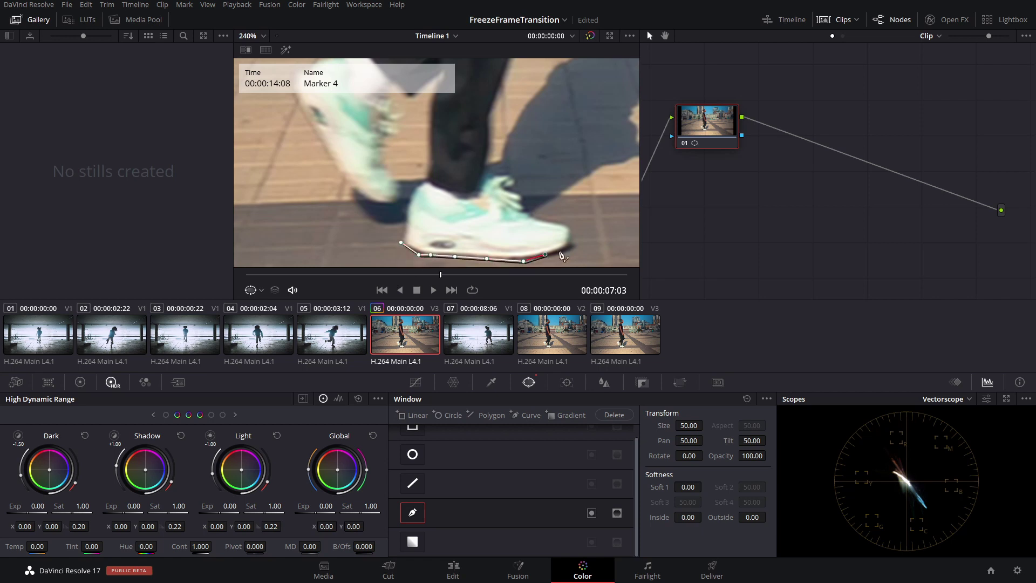
# Step: Continue the mask outline around the front shoe's toe and up over its laces towards the ankle
pyautogui.click(568, 250)
pyautogui.click(574, 237)
pyautogui.click(571, 225)
pyautogui.click(544, 223)
pyautogui.click(529, 218)
pyautogui.click(522, 211)
pyautogui.click(522, 207)
pyautogui.click(520, 197)
pyautogui.click(508, 193)
pyautogui.click(505, 186)
pyautogui.click(516, 185)
pyautogui.click(515, 173)
pyautogui.click(504, 172)
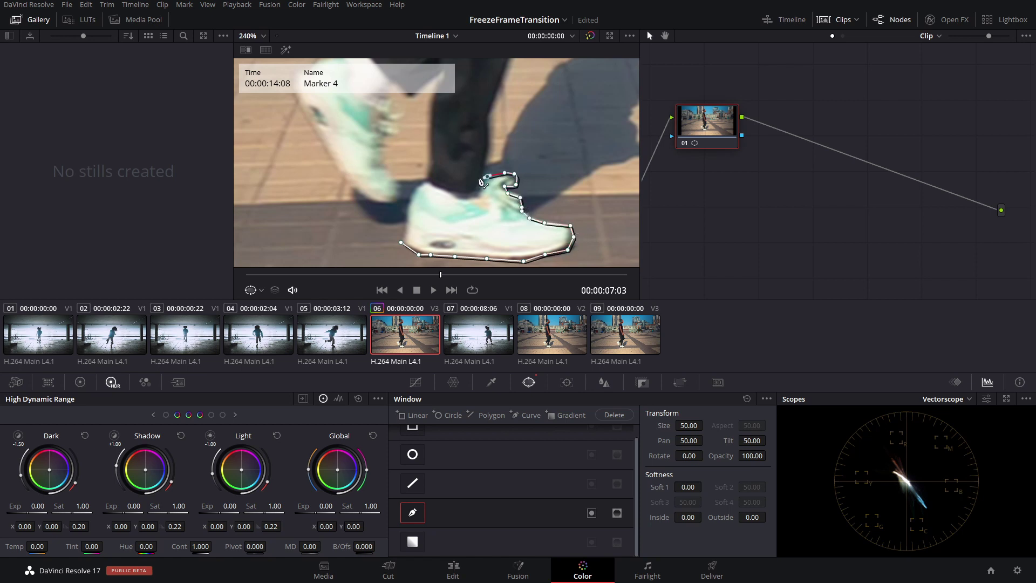
# Step: Extend the mask outline from the ankle up the right-hand edge of the man's trouser leg to the thigh
pyautogui.moveTo(490, 117); pyautogui.dragTo(378, 259)
pyautogui.click(399, 202)
pyautogui.click(405, 167)
pyautogui.click(439, 128)
pyautogui.click(456, 106)
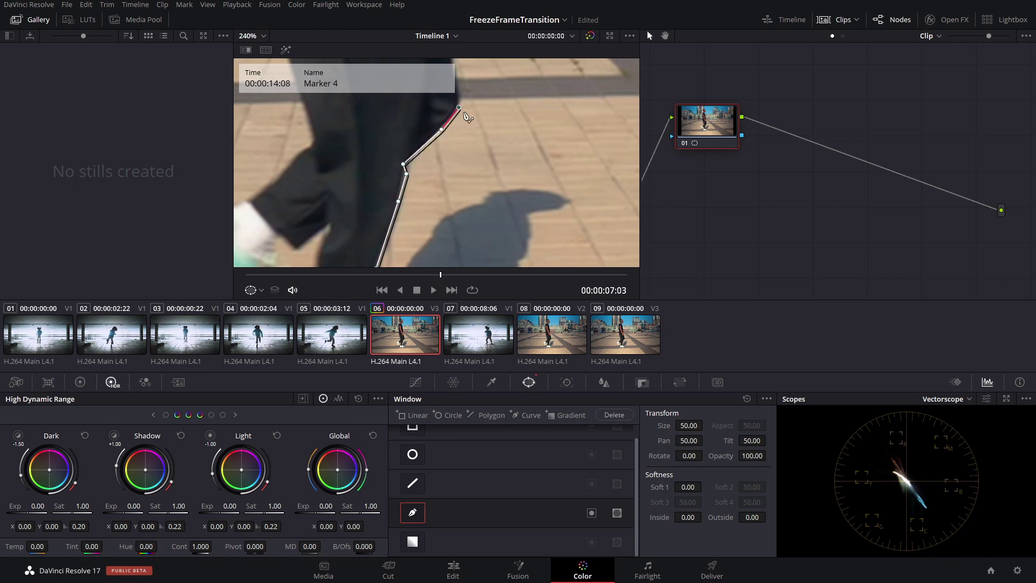
pyautogui.click(441, 213)
pyautogui.click(435, 186)
# Step: Trace the outline past the hand and up the arm, continuing around the whole body to close the mask at the shoe
pyautogui.moveTo(464, 113); pyautogui.dragTo(468, 207)
pyautogui.click(465, 212)
pyautogui.click(454, 187)
pyautogui.click(447, 166)
pyautogui.click(439, 139)
pyautogui.moveTo(440, 129); pyautogui.dragTo(467, 195)
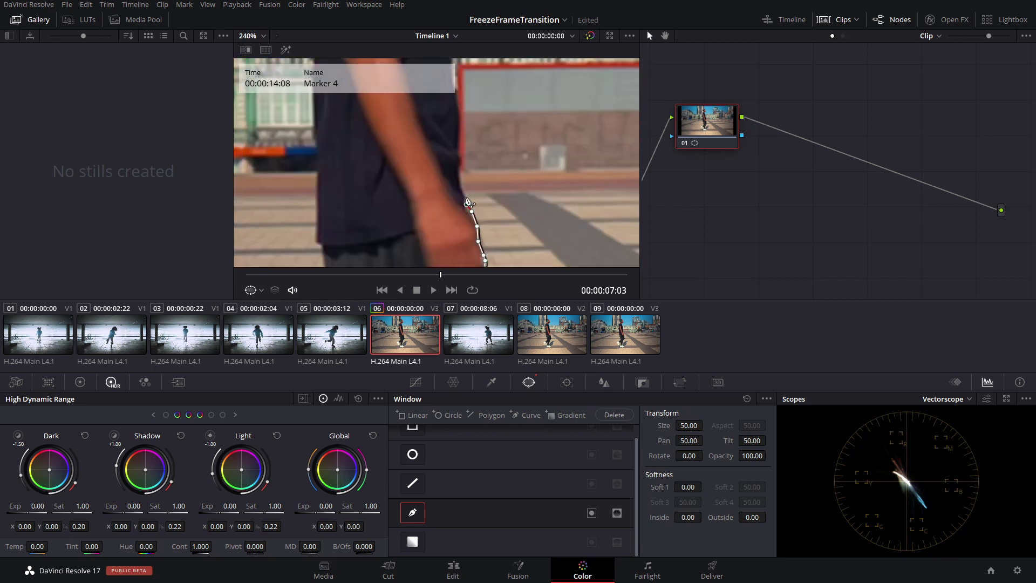
pyautogui.click(464, 188)
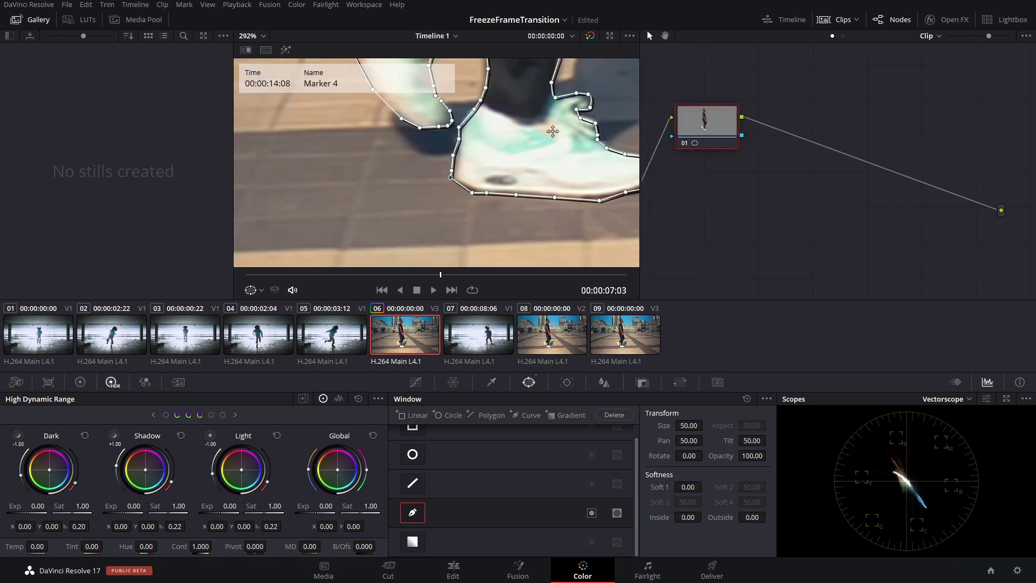
# Step: Examine the closed mask outline around the walking man from shoes to head
pyautogui.scroll(-10, 552, 132)
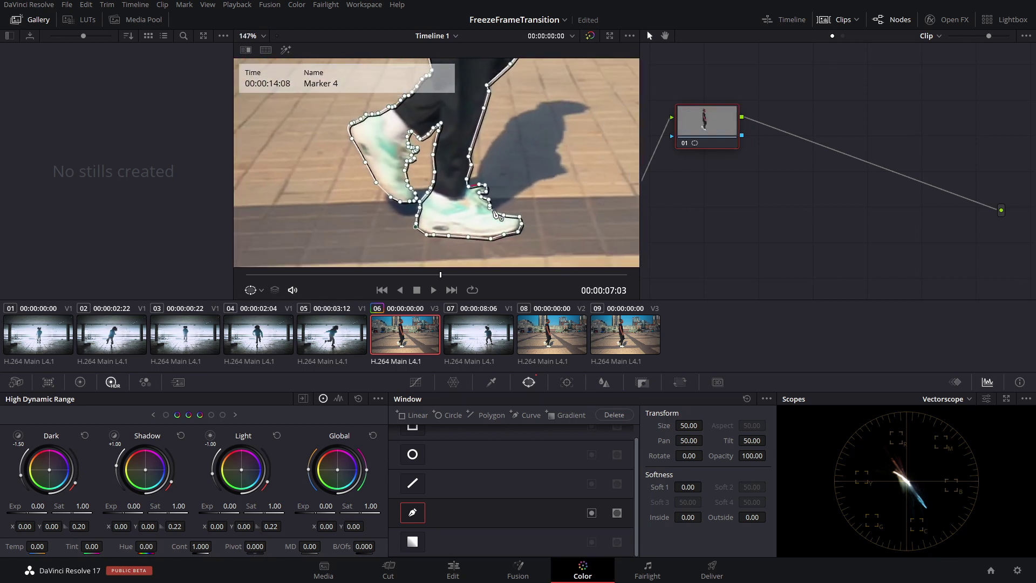
pyautogui.scroll(-5, 502, 205)
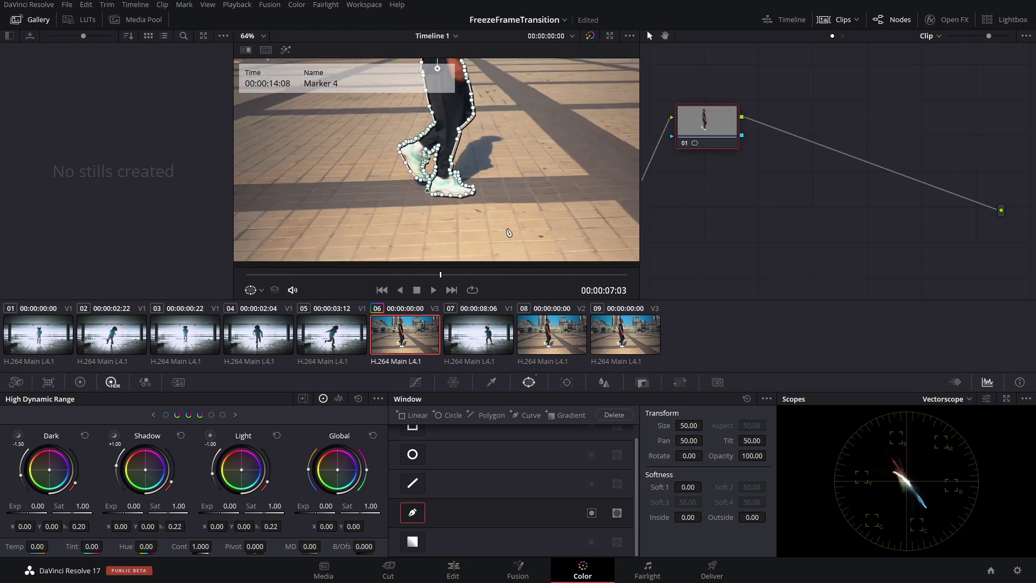
pyautogui.moveTo(506, 194); pyautogui.dragTo(525, 297)
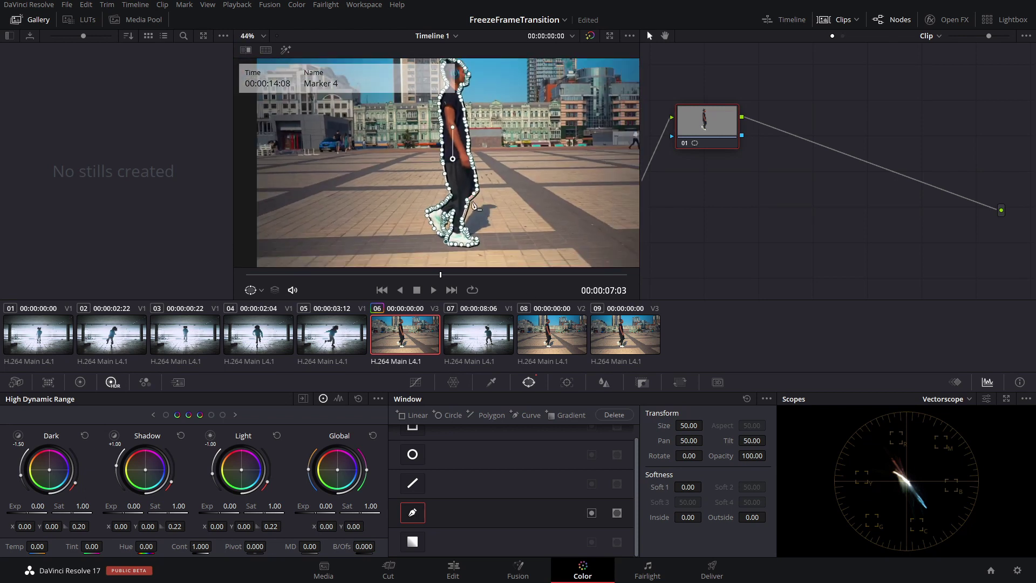
pyautogui.moveTo(472, 201); pyautogui.dragTo(506, 283)
pyautogui.scroll(2, 486, 224)
pyautogui.scroll(-1, 482, 207)
pyautogui.moveTo(483, 205); pyautogui.dragTo(469, 175)
pyautogui.scroll(1, 468, 175)
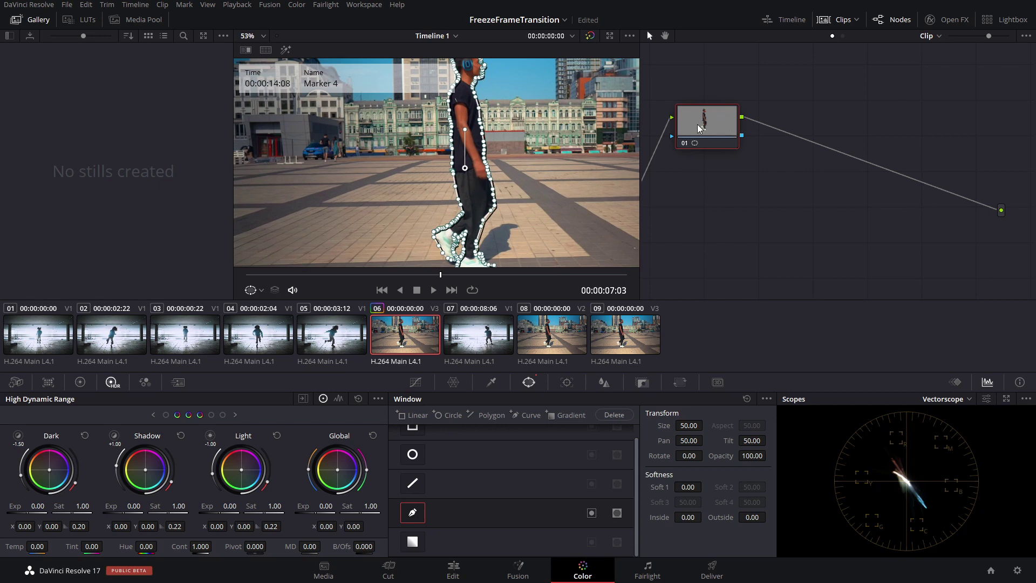
# Step: Add an alpha output to the node graph and connect node 01's alpha output to it
pyautogui.rightClick(781, 186)
pyautogui.click(798, 228)
pyautogui.moveTo(742, 136); pyautogui.dragTo(1002, 230)
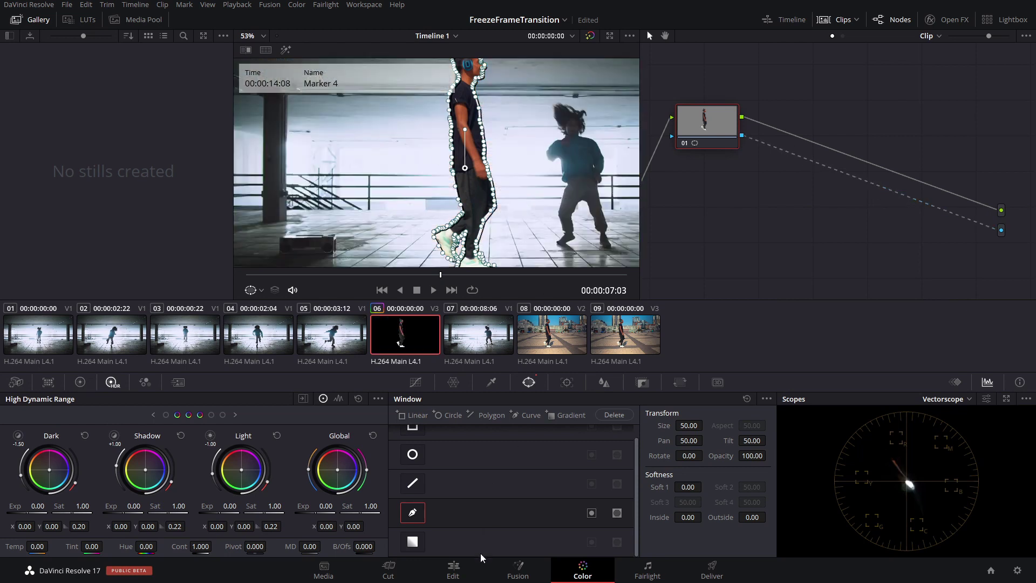
# Step: Return to the Edit page and re-enable the freeze frame on Video 2
pyautogui.click(456, 573)
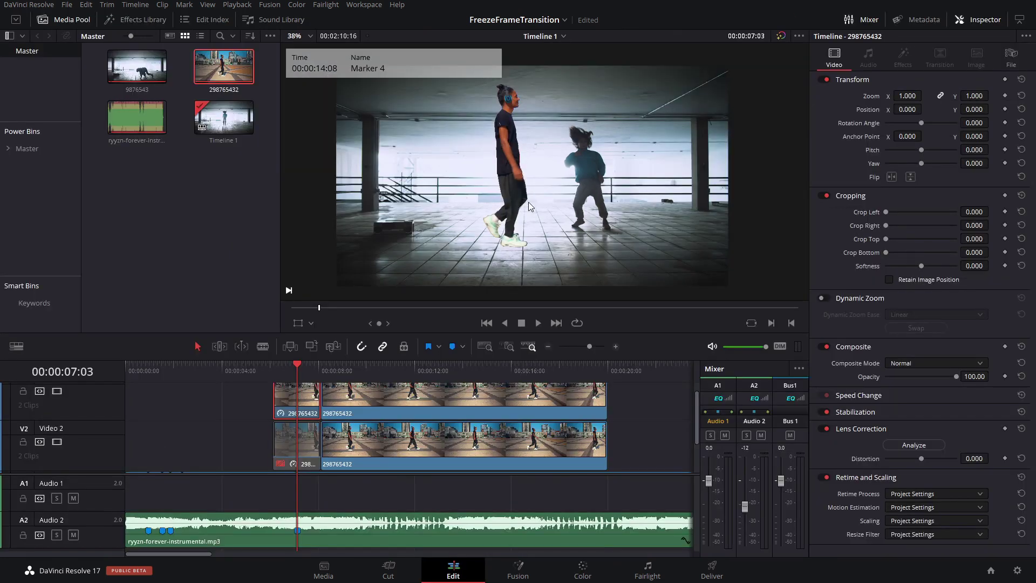
pyautogui.click(289, 431)
pyautogui.press('d')
pyautogui.press('d')
pyautogui.press('d')
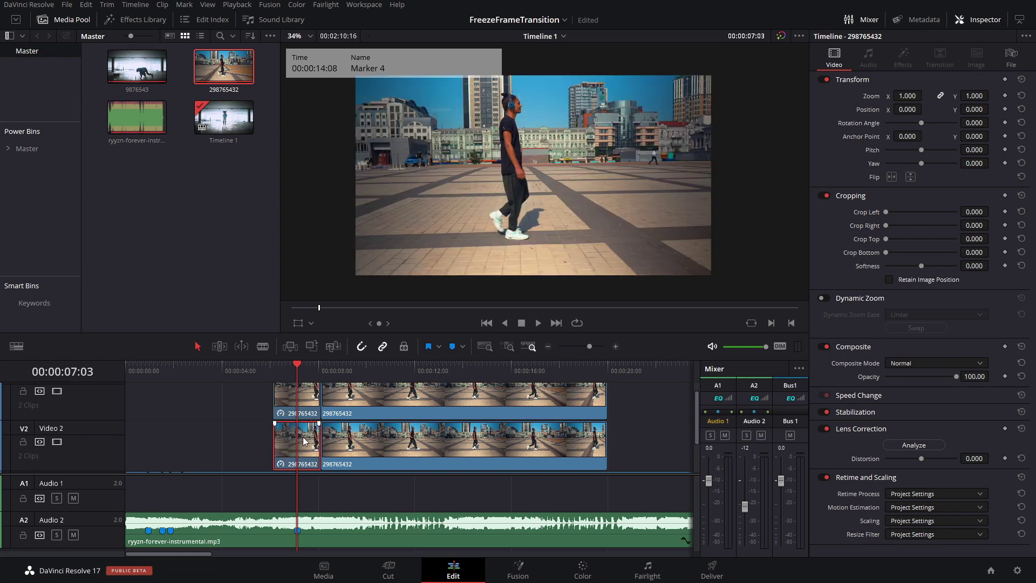
pyautogui.press('d')
pyautogui.press('d')
# Step: Add a fade-in to the Video 2 freeze frame from its start to the music marker at 00:00:07:03
pyautogui.scroll(-2, 367, 421)
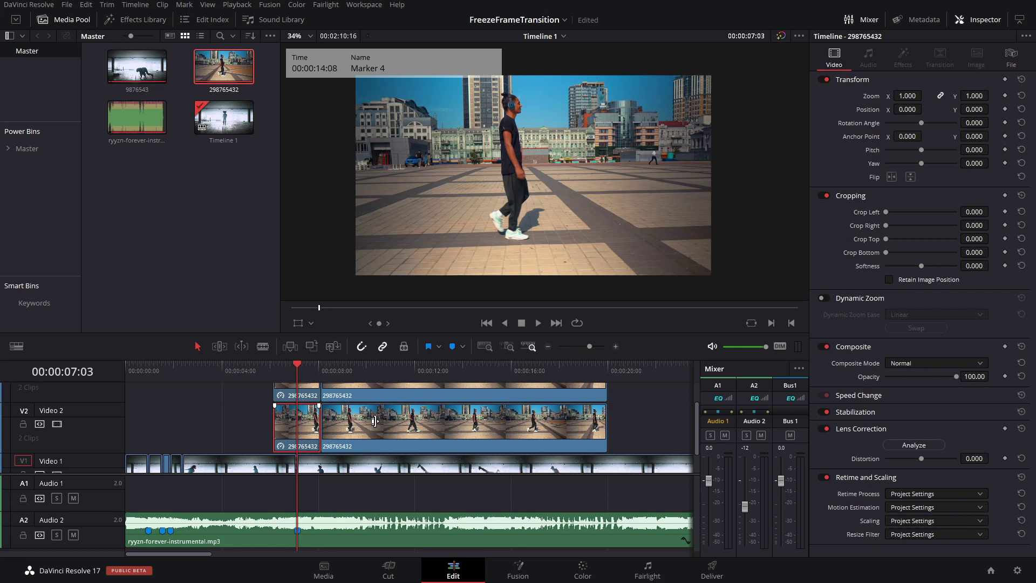
pyautogui.scroll(4, 424, 448)
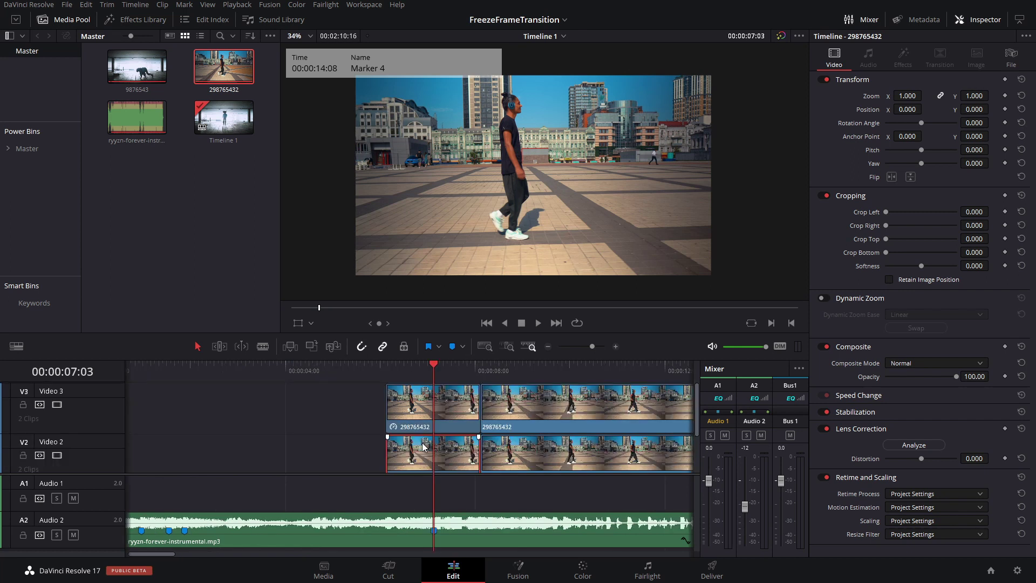
pyautogui.scroll(-4, 424, 448)
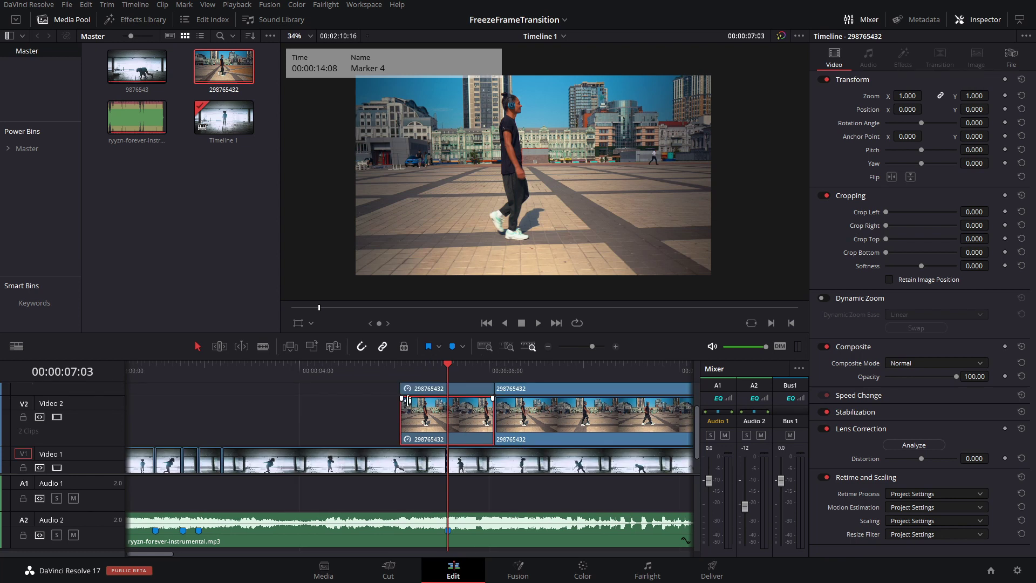
pyautogui.scroll(-2, 542, 212)
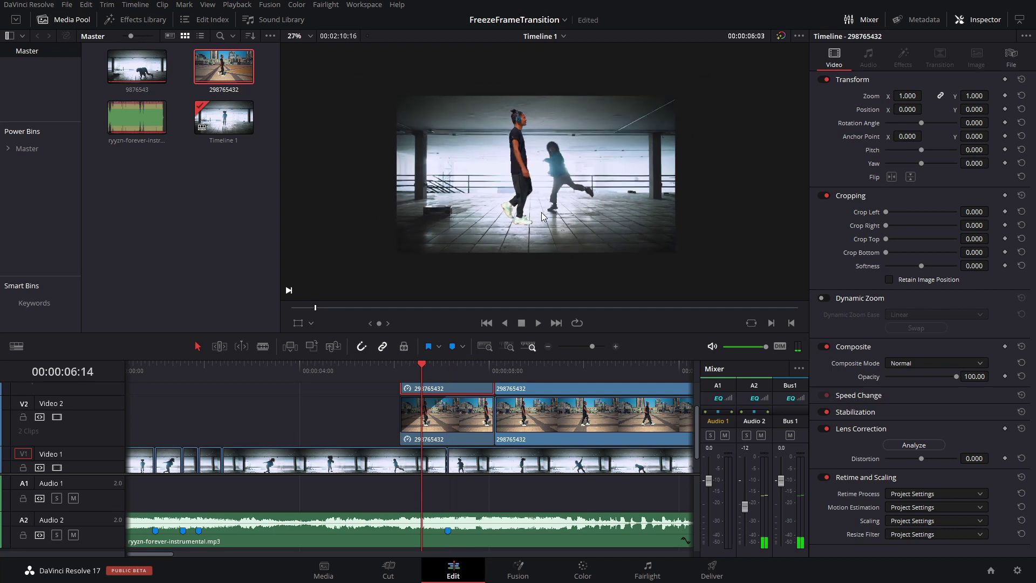
# Step: Play the transition from 00:00:06:03 past the music marker to check the background fade behind the cut-out man
pyautogui.scroll(-1, 542, 212)
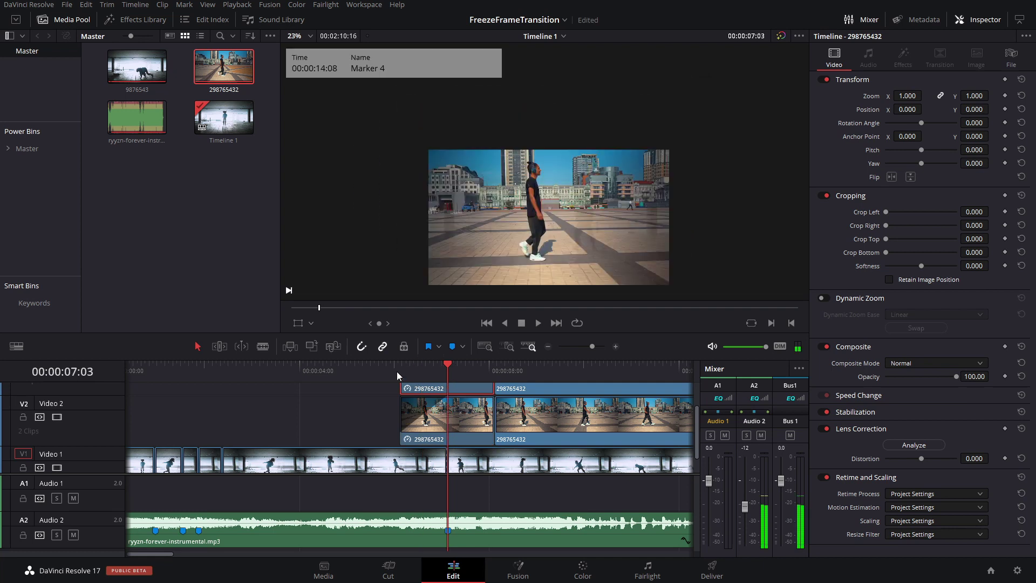
pyautogui.click(396, 372)
pyautogui.press('space')
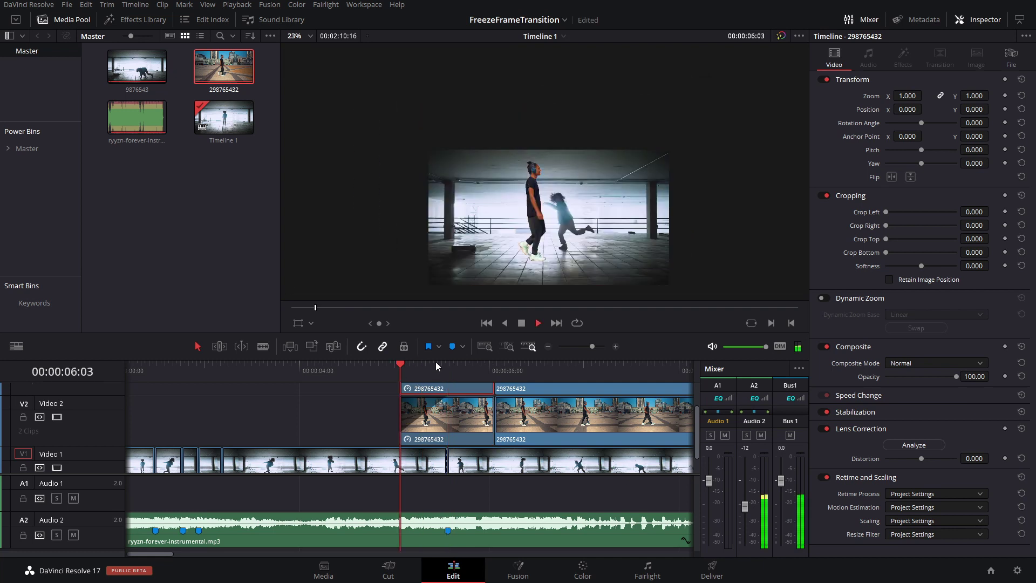
pyautogui.press('space')
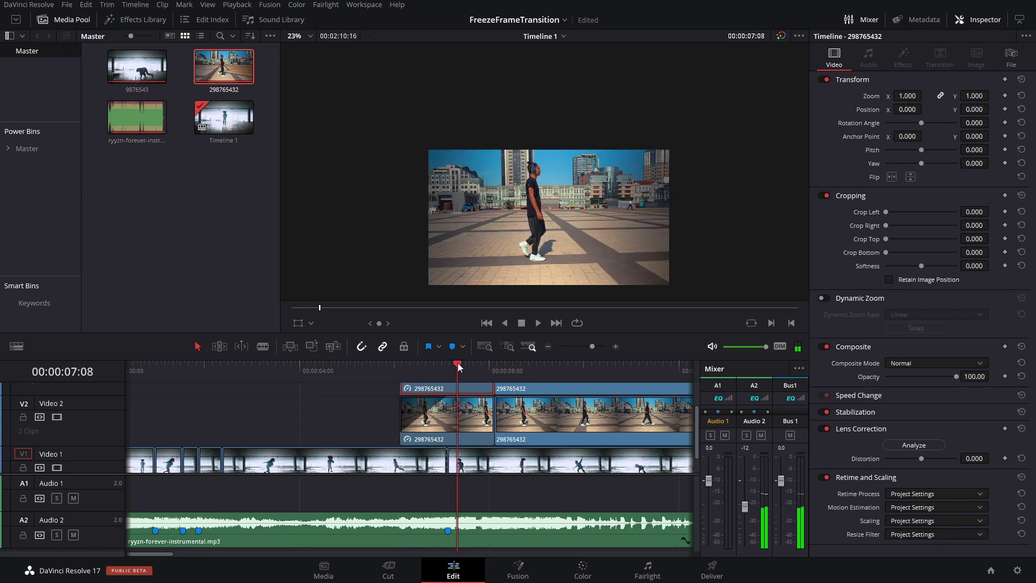
# Step: Park the playhead on the music marker at 00:00:07:03, over the Video 3 freeze frame
pyautogui.moveTo(457, 363); pyautogui.dragTo(450, 375)
pyautogui.scroll(1, 457, 416)
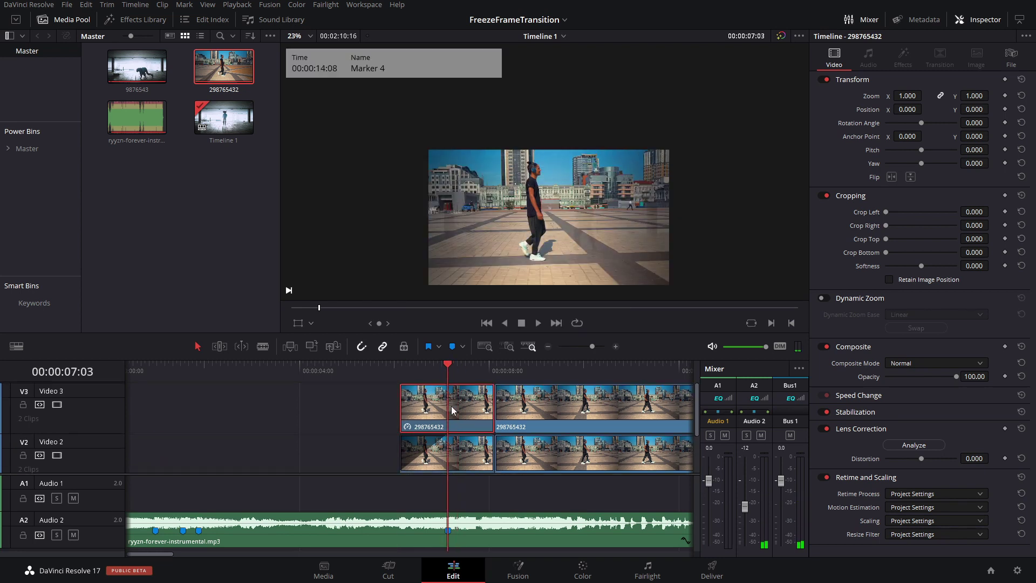
pyautogui.scroll(1, 458, 420)
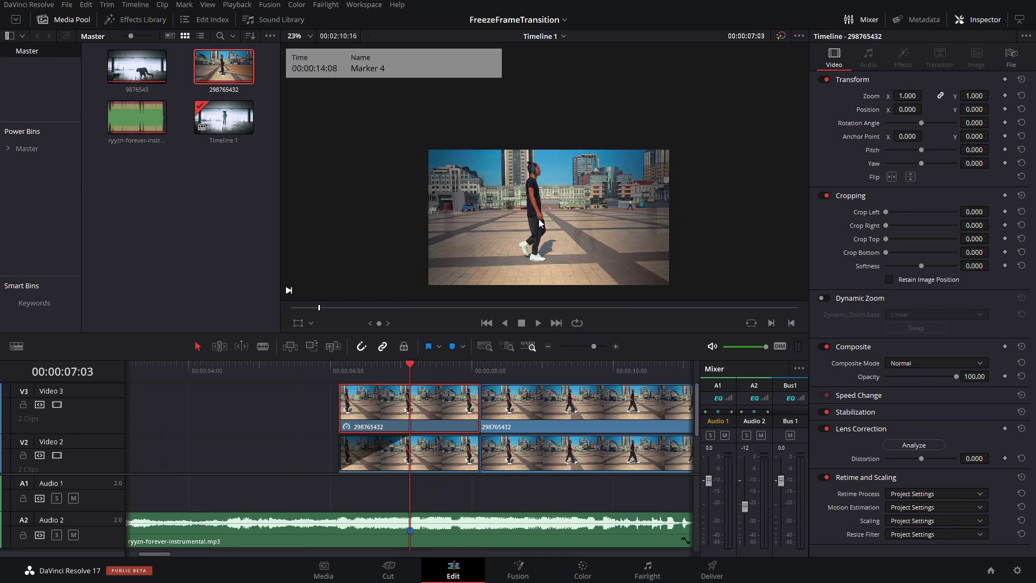
# Step: Add keyframes for zoom, position, rotation angle and pitch to the Video 3 freeze frame at 00:00:07:03
pyautogui.scroll(4, 540, 220)
pyautogui.scroll(-2, 467, 438)
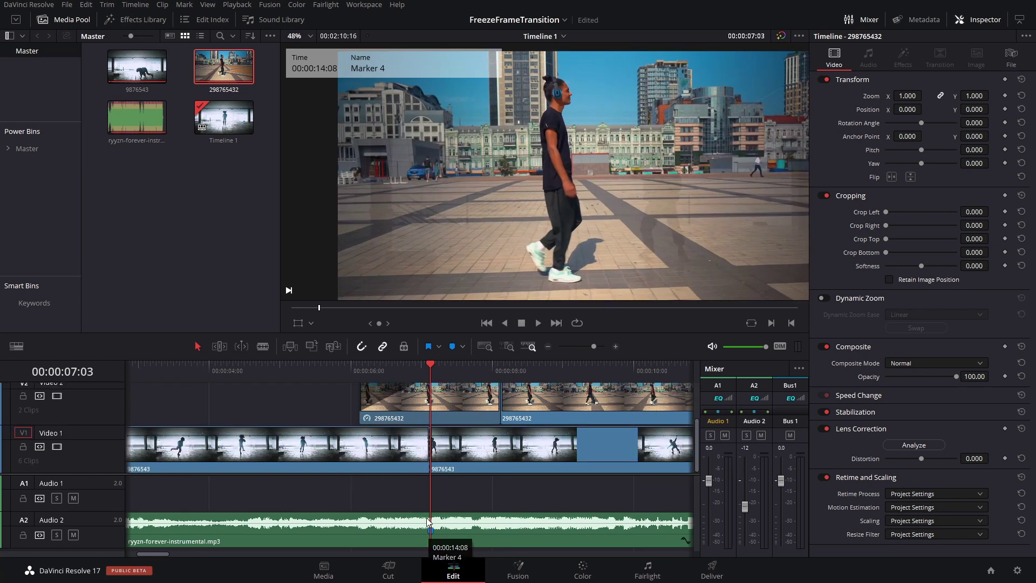
pyautogui.scroll(2, 474, 504)
pyautogui.click(449, 432)
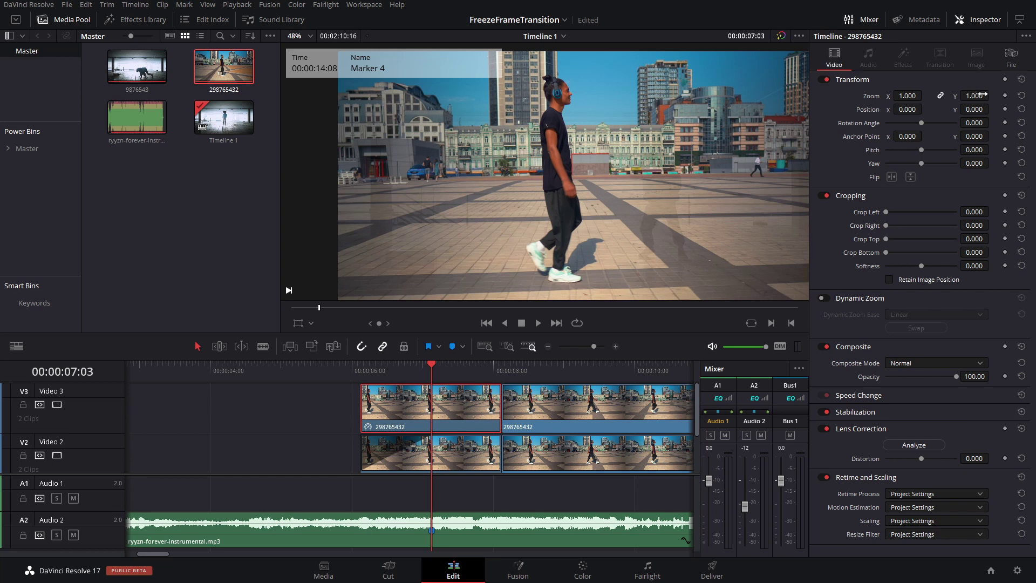
pyautogui.click(1004, 95)
pyautogui.click(1004, 109)
pyautogui.click(1005, 123)
pyautogui.scroll(-4, 540, 202)
pyautogui.moveTo(923, 149)
pyautogui.mouseDown()
pyautogui.moveTo(935, 153)
pyautogui.moveTo(892, 156)
pyautogui.moveTo(949, 162)
pyautogui.moveTo(927, 164)
pyautogui.moveTo(928, 150)
pyautogui.mouseUp()
pyautogui.doubleClick(874, 150)
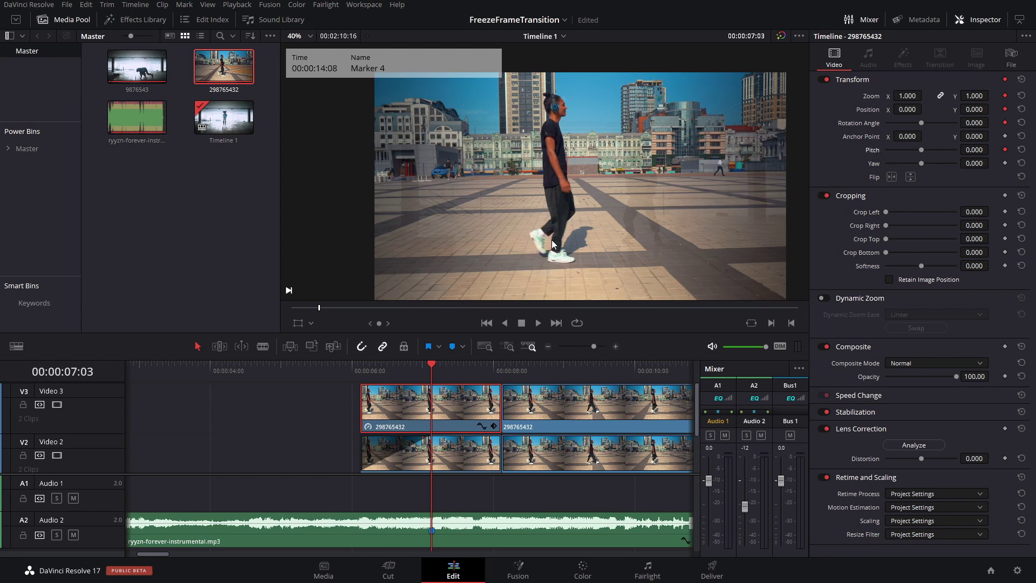
# Step: Disable the freeze frame clip on Video 2
pyautogui.click(430, 447)
pyautogui.press('d')
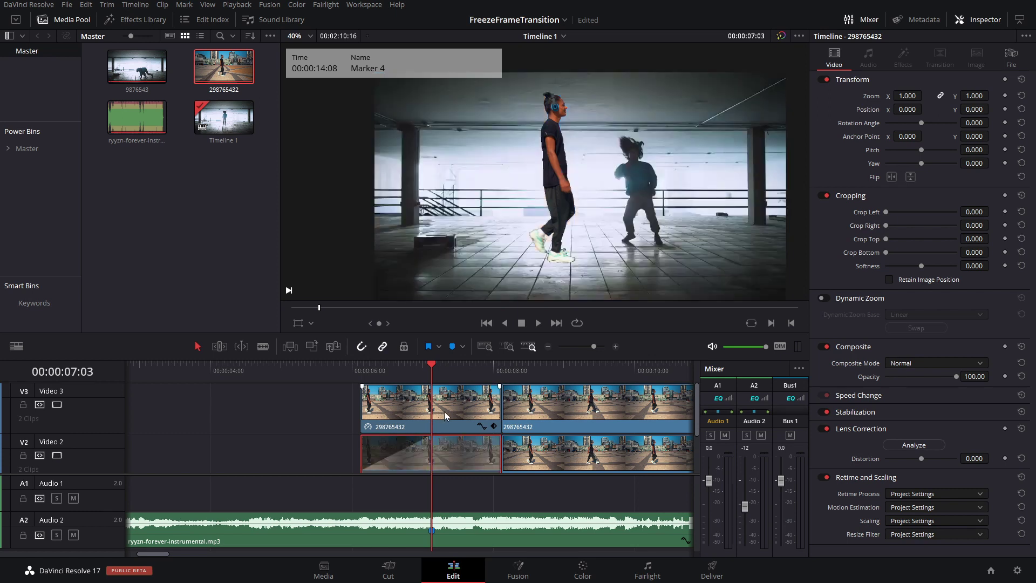
# Step: At 00:00:06:08, set the Video 3 freeze frame to zoom 0.610, Position Y -215, rotation angle 24.8 and pitch 0.587
pyautogui.moveTo(423, 365)
pyautogui.mouseDown()
pyautogui.moveTo(383, 374)
pyautogui.moveTo(424, 375)
pyautogui.moveTo(412, 377)
pyautogui.moveTo(377, 371)
pyautogui.mouseUp()
pyautogui.click(442, 413)
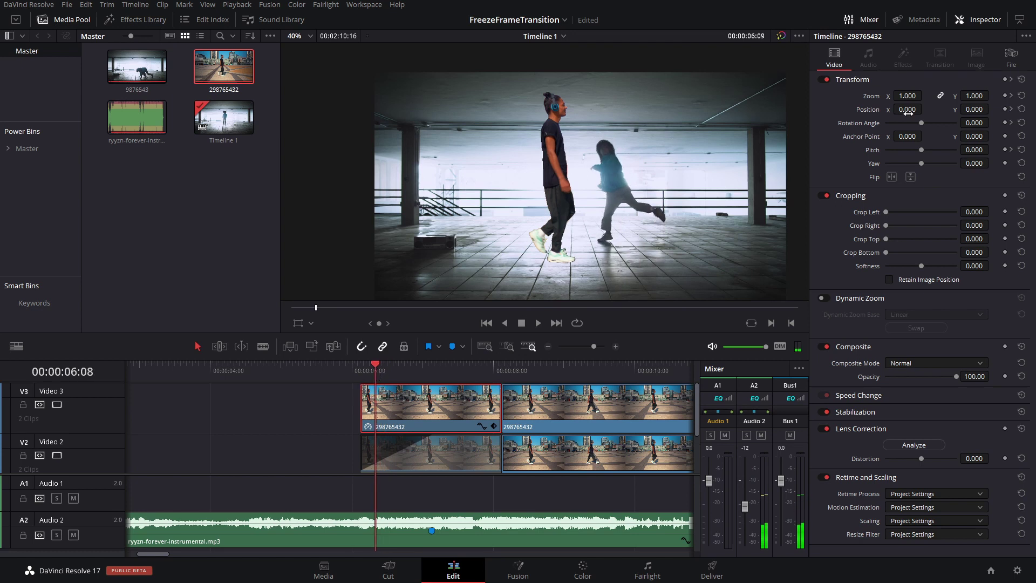
pyautogui.moveTo(974, 96); pyautogui.dragTo(859, 110)
pyautogui.moveTo(972, 150); pyautogui.dragTo(993, 122)
pyautogui.scroll(-3, 567, 182)
pyautogui.click(328, 406)
pyautogui.click(335, 409)
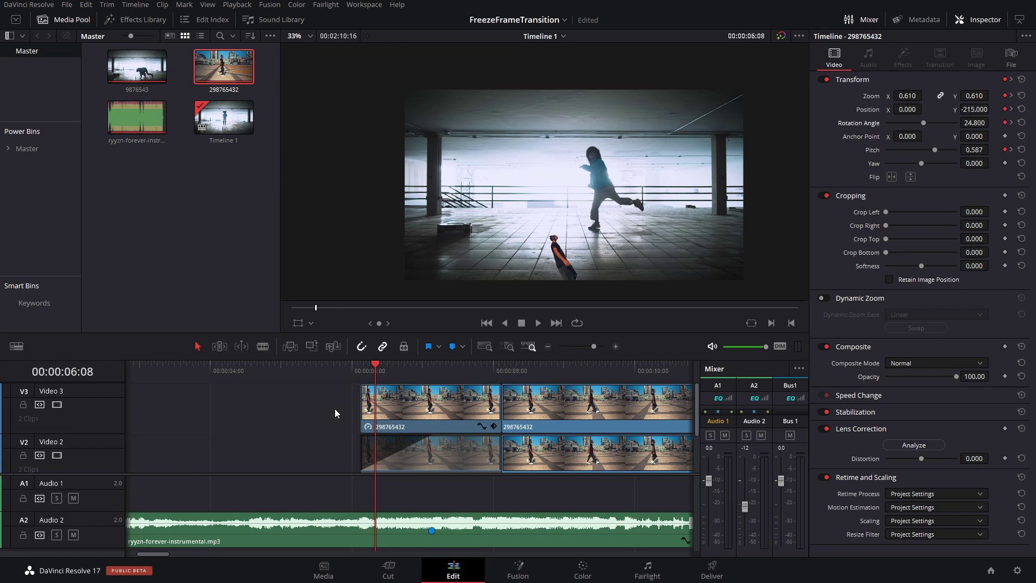
# Step: Change the Video 3 freeze frame's 00:00:06:08 keyframes to zoom 0.480 and Position Y -359
pyautogui.press('space')
pyautogui.click(377, 375)
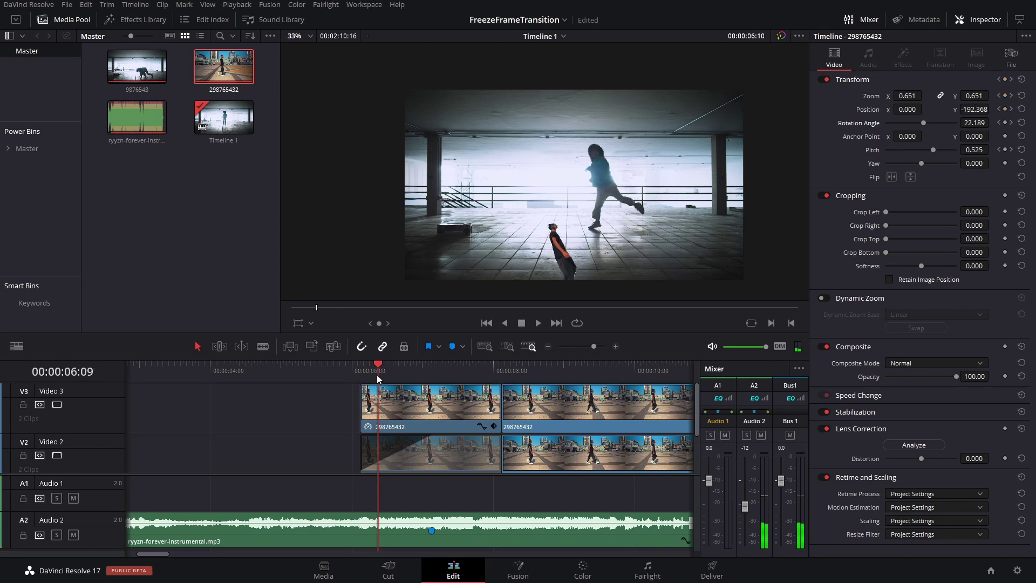
pyautogui.press('Left')
pyautogui.moveTo(986, 97); pyautogui.dragTo(917, 109)
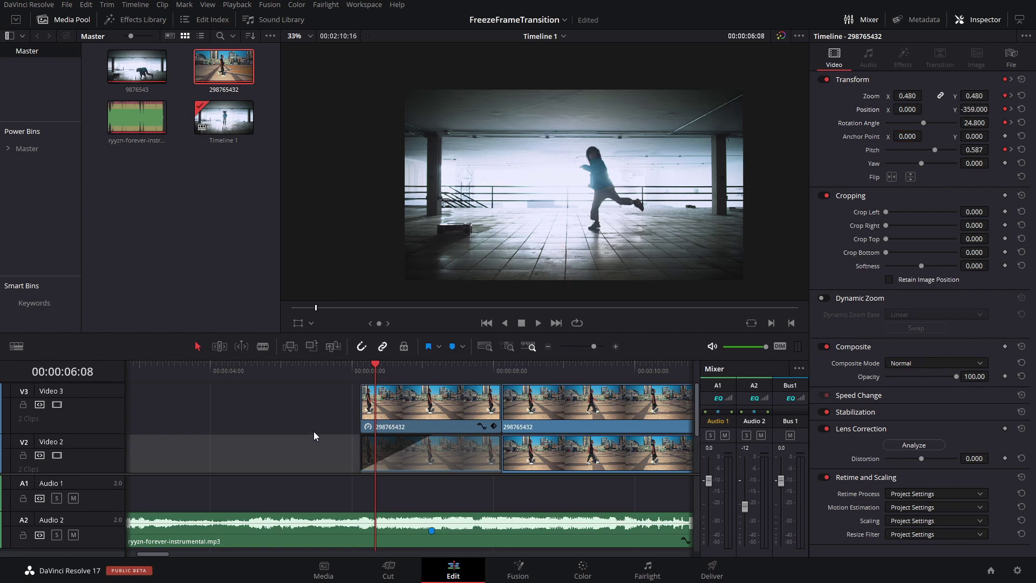
# Step: Play the transition from before the freeze frame to preview the cut-out man's animated entry
pyautogui.click(310, 373)
pyautogui.press('space')
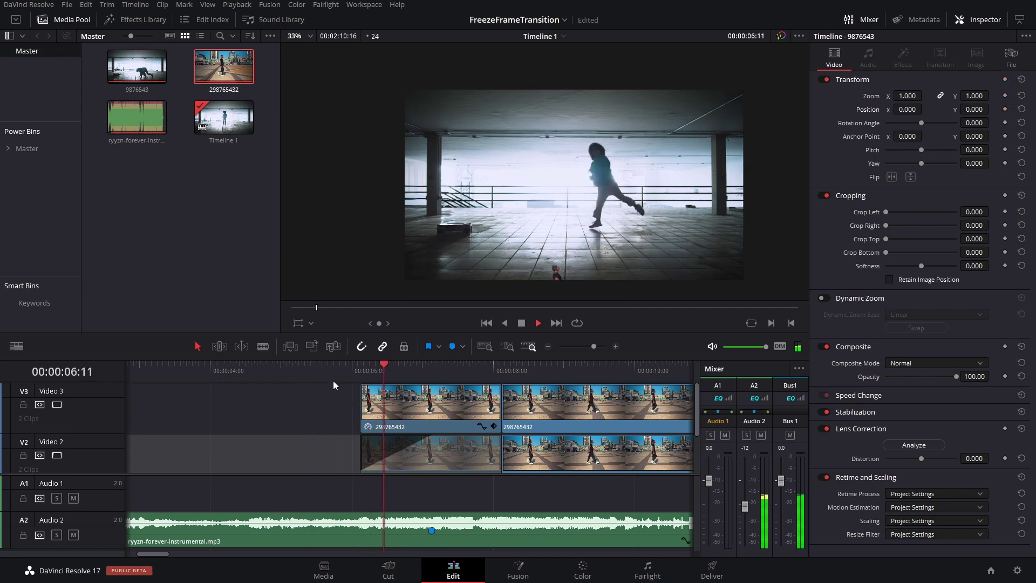
pyautogui.press('space')
pyautogui.click(378, 371)
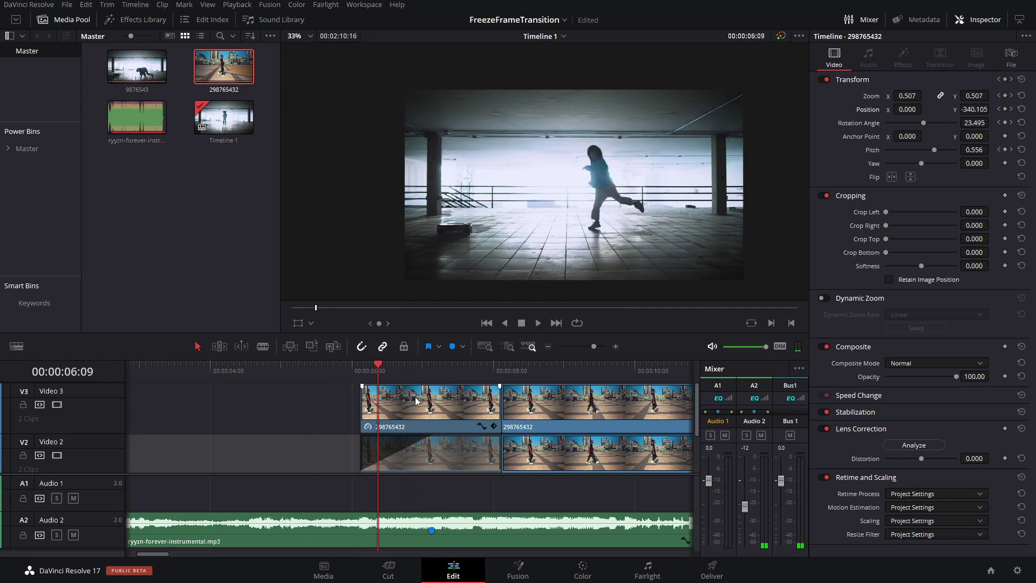
# Step: Reset all Transform values and keyframes of the Video 3 freeze frame, with the playhead at 00:00:07:03
pyautogui.click(416, 399)
pyautogui.click(430, 375)
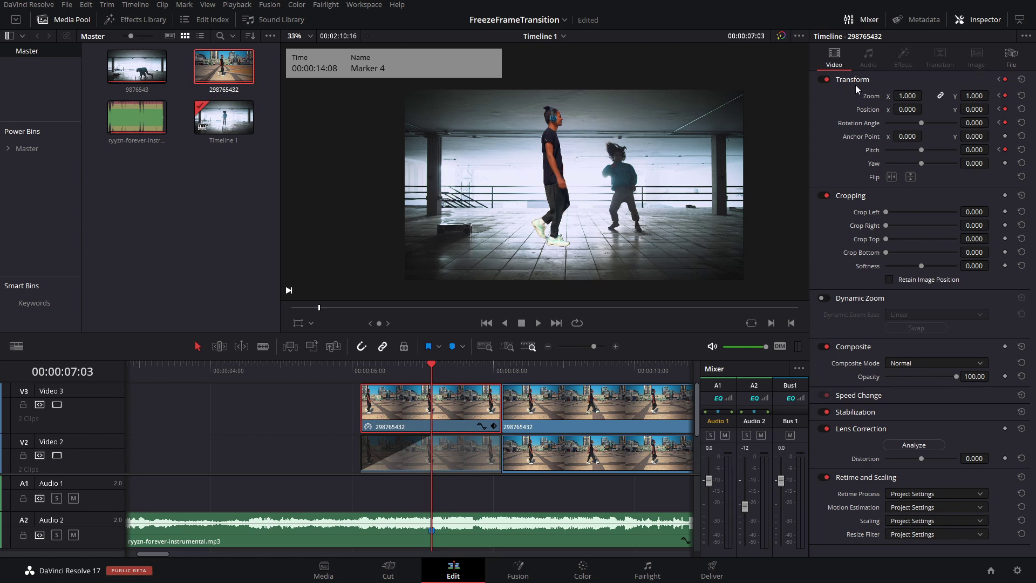
pyautogui.click(1022, 80)
# Step: Open the Video 3 freeze frame in the Fusion page
pyautogui.rightClick(455, 402)
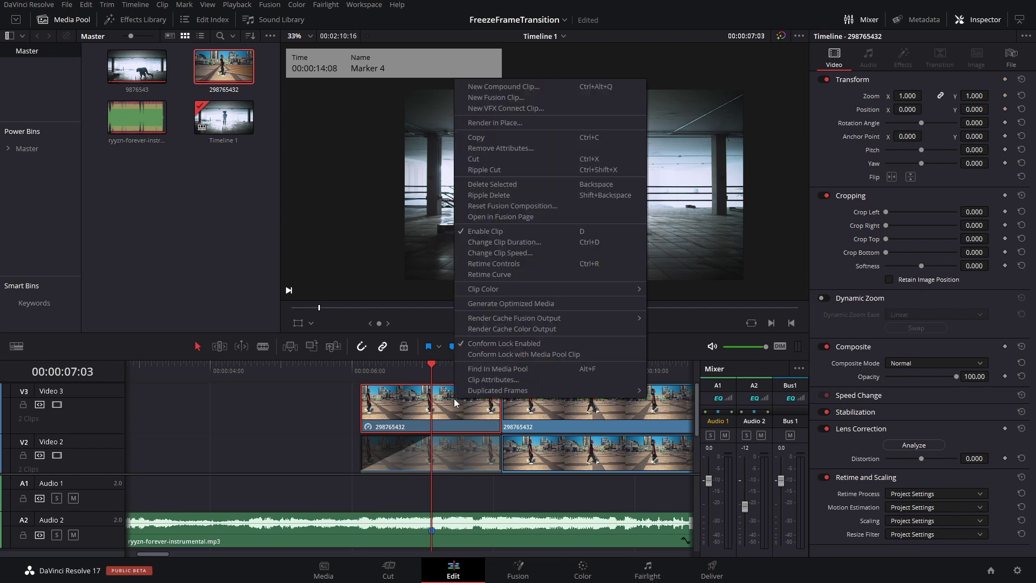
pyautogui.click(537, 216)
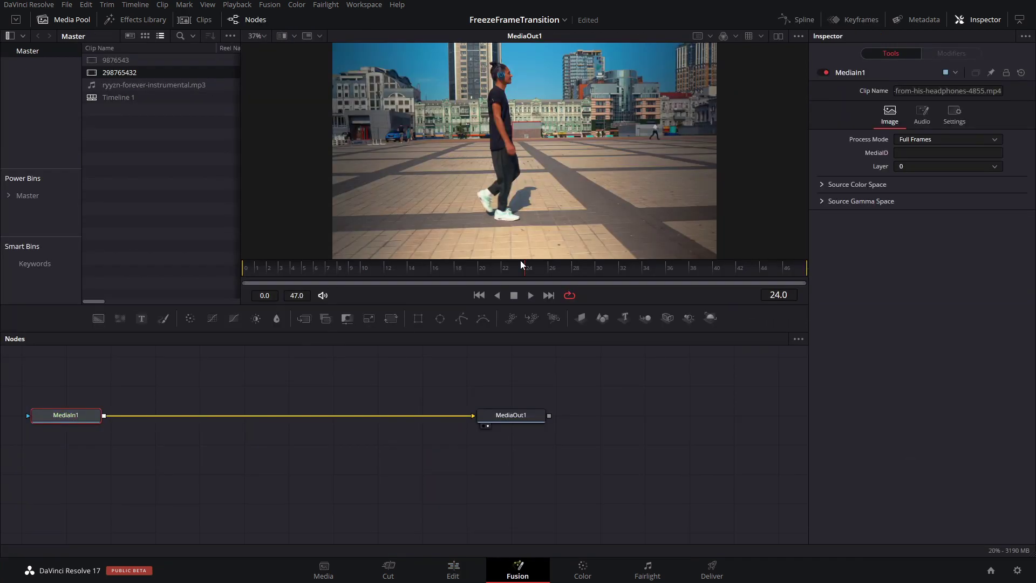
# Step: Review the viewer's High Quality, Motion Blur and proxy options and the available Timeline Proxy Mode resolutions
pyautogui.rightClick(435, 296)
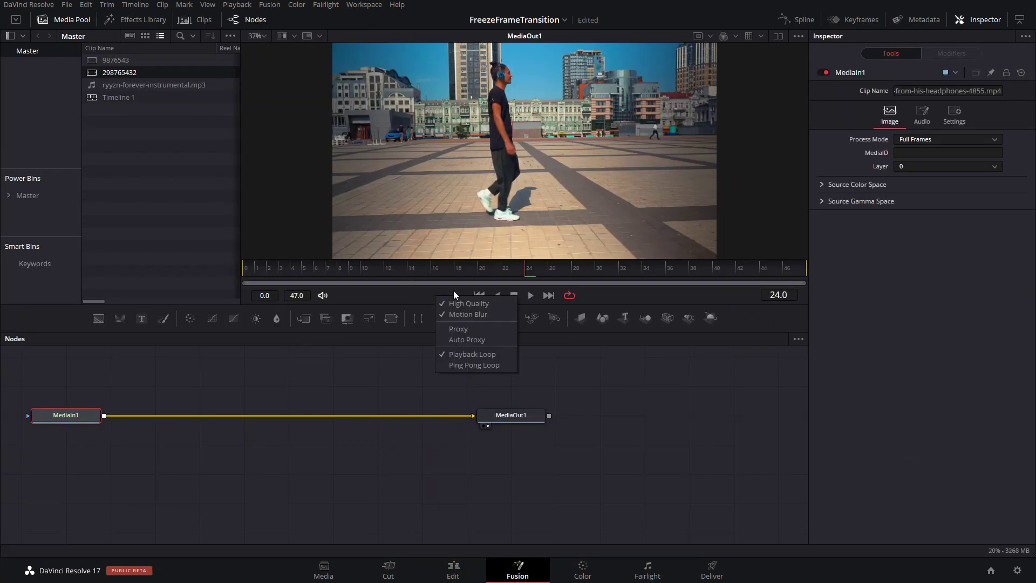
pyautogui.click(447, 306)
pyautogui.moveTo(380, 374); pyautogui.dragTo(533, 402)
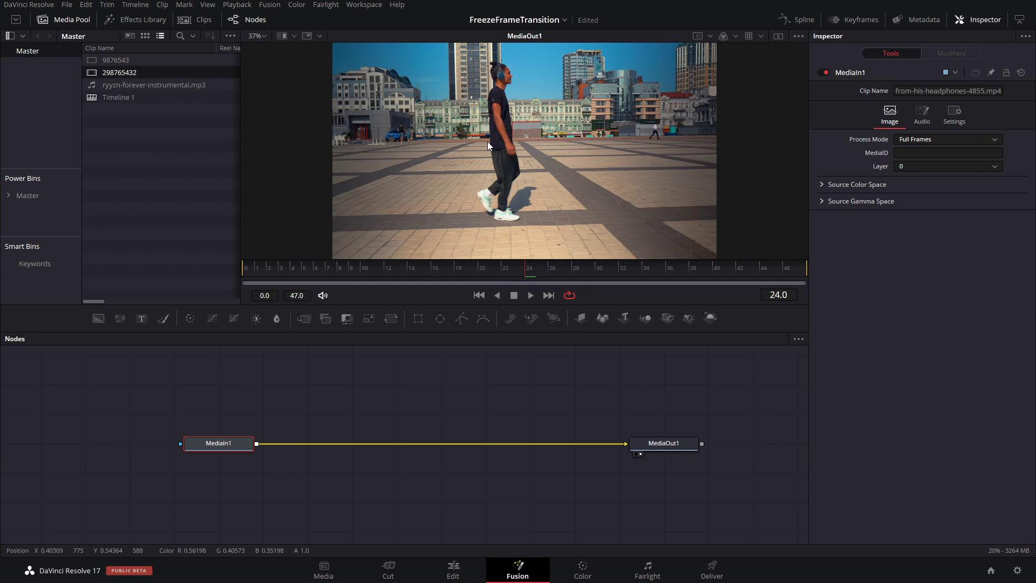
pyautogui.click(237, 4)
pyautogui.moveTo(268, 42)
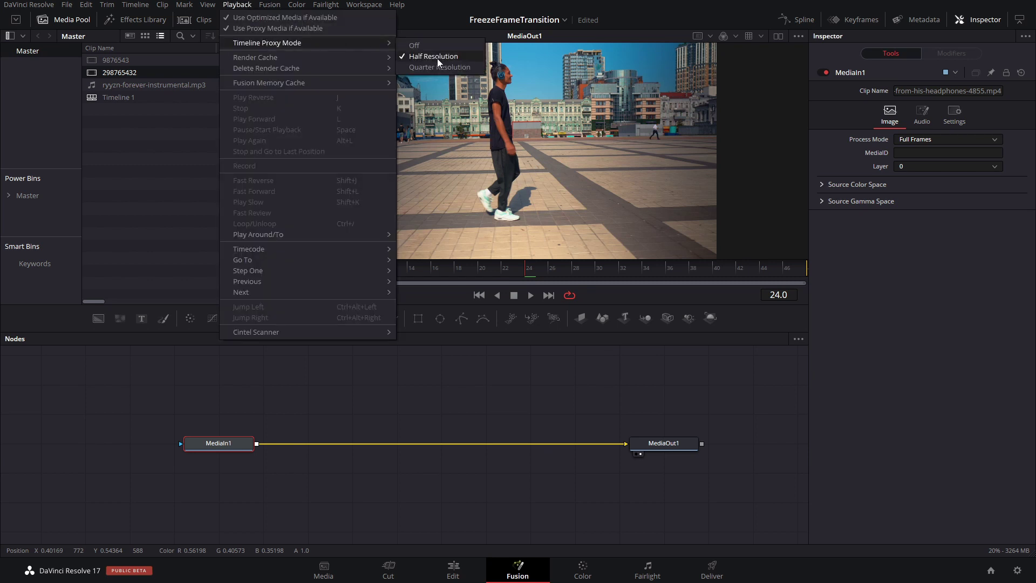
pyautogui.click(507, 170)
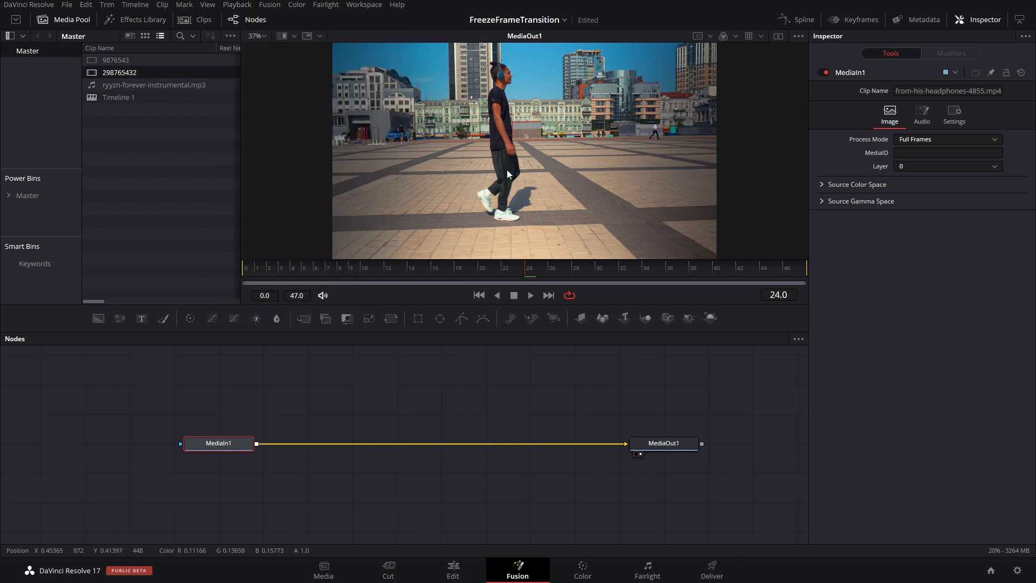
pyautogui.moveTo(507, 170); pyautogui.dragTo(514, 197)
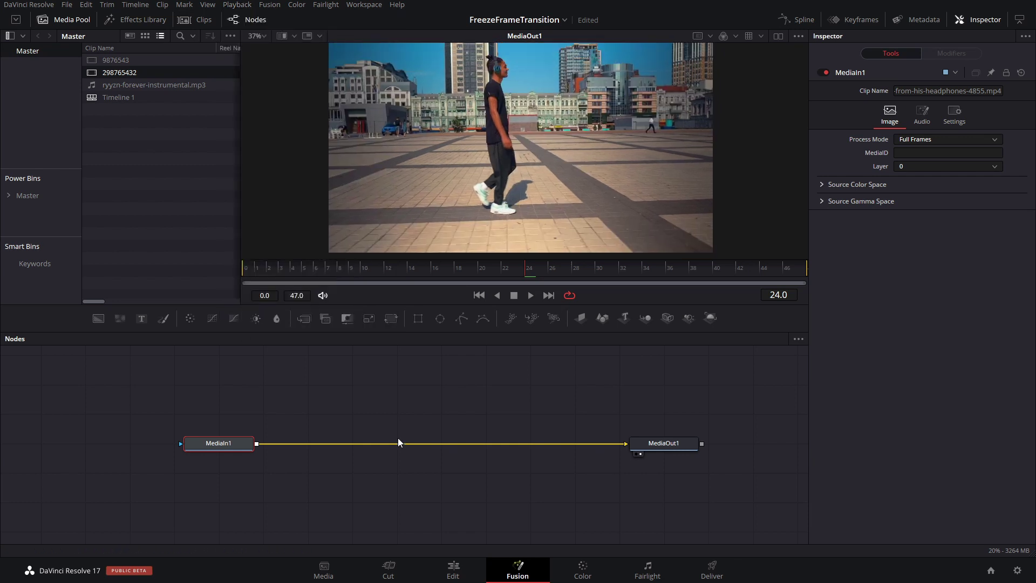
# Step: Return to the Edit page and reopen the Video 3 freeze frame in Fusion
pyautogui.click(455, 572)
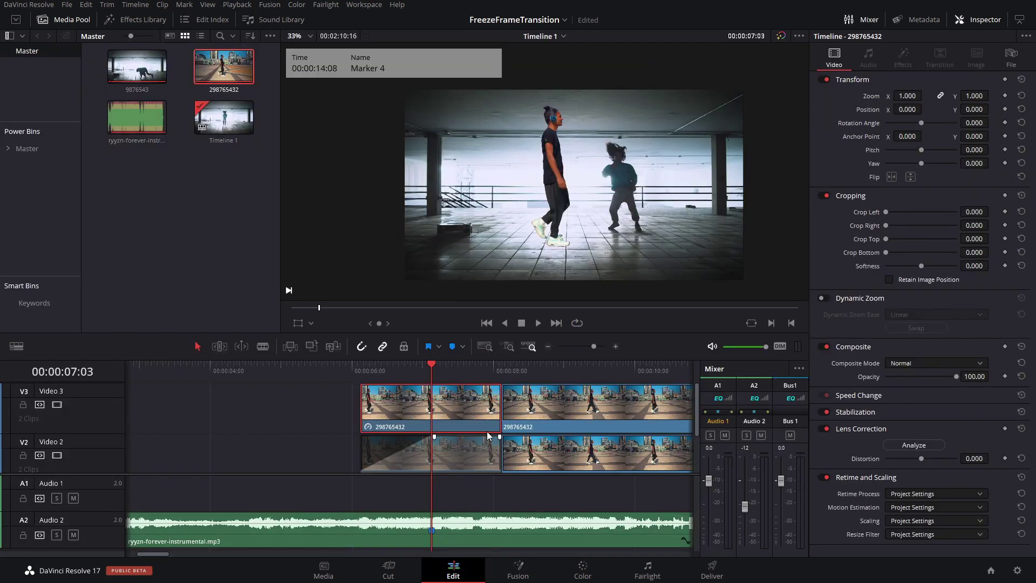
pyautogui.rightClick(453, 413)
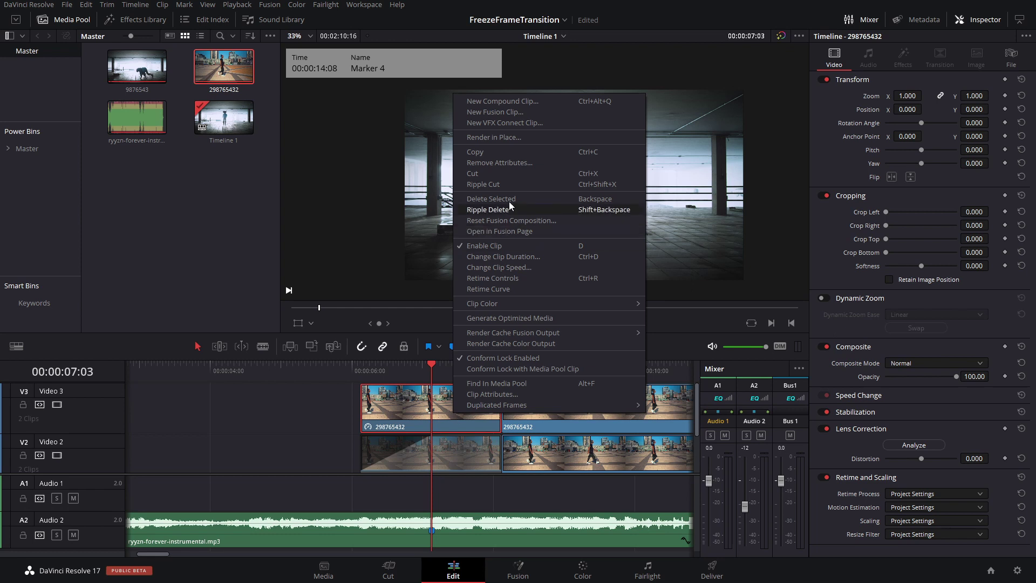
pyautogui.click(514, 232)
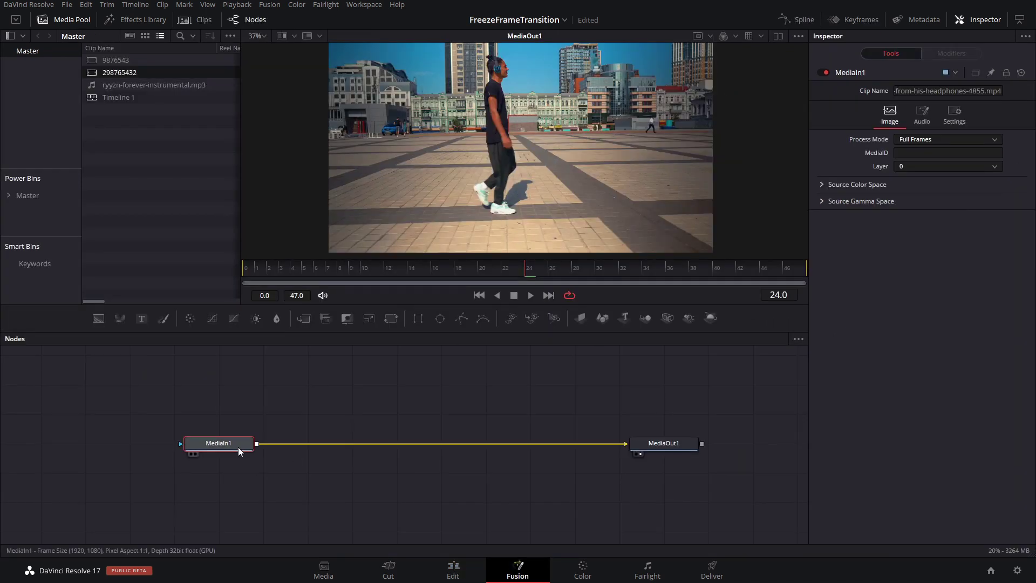
# Step: Insert a Transform (Xf) node between MediaIn1 and MediaOut1
pyautogui.hotkey('shift', 'space')
pyautogui.write('trans')
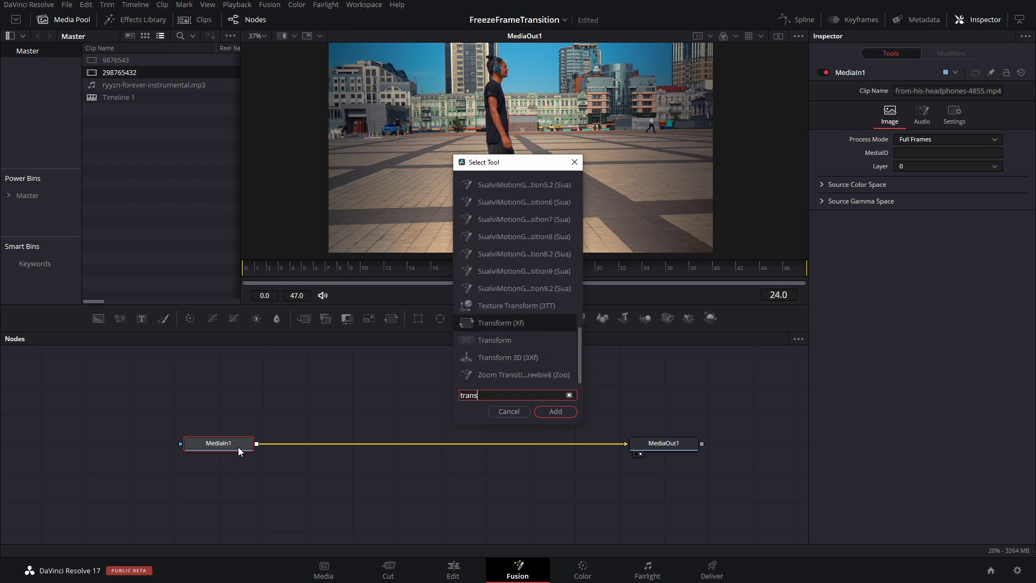
pyautogui.press('Return')
pyautogui.moveTo(304, 438); pyautogui.dragTo(461, 432)
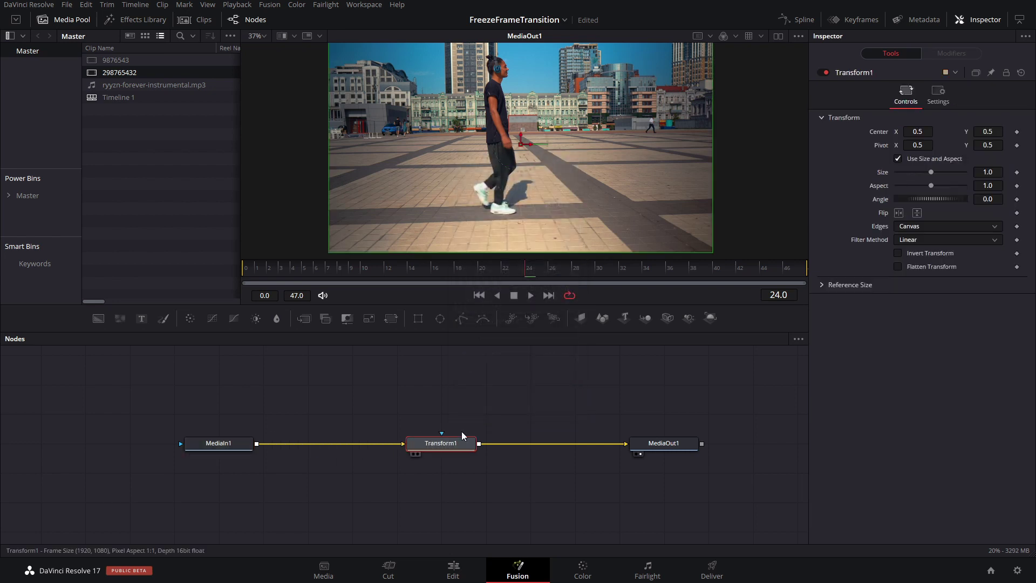
# Step: Keyframe the Center and Size of Transform1 at frame 24
pyautogui.scroll(-1, 649, 138)
pyautogui.moveTo(635, 121); pyautogui.dragTo(601, 148)
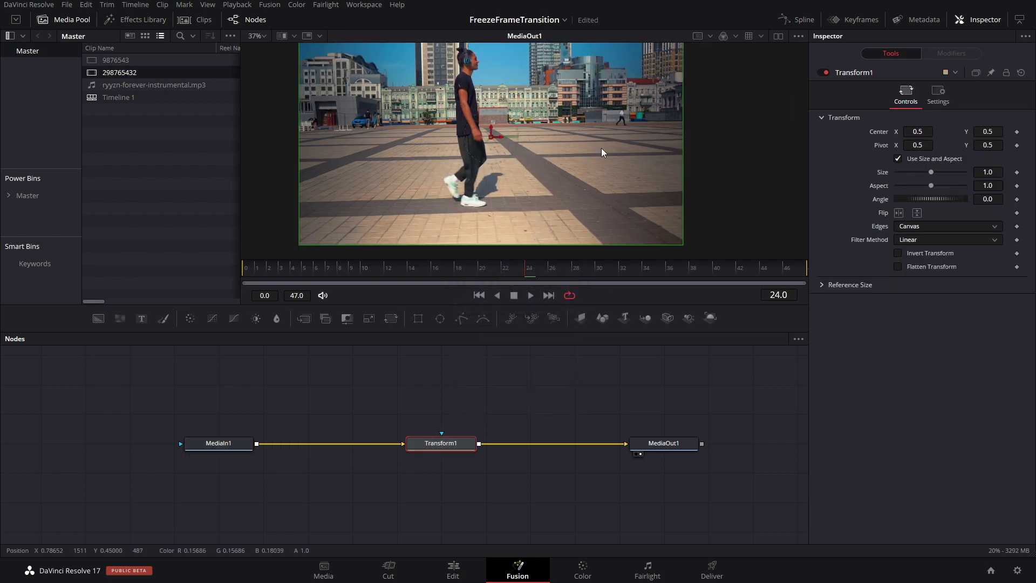
pyautogui.scroll(-2, 601, 147)
pyautogui.click(1017, 132)
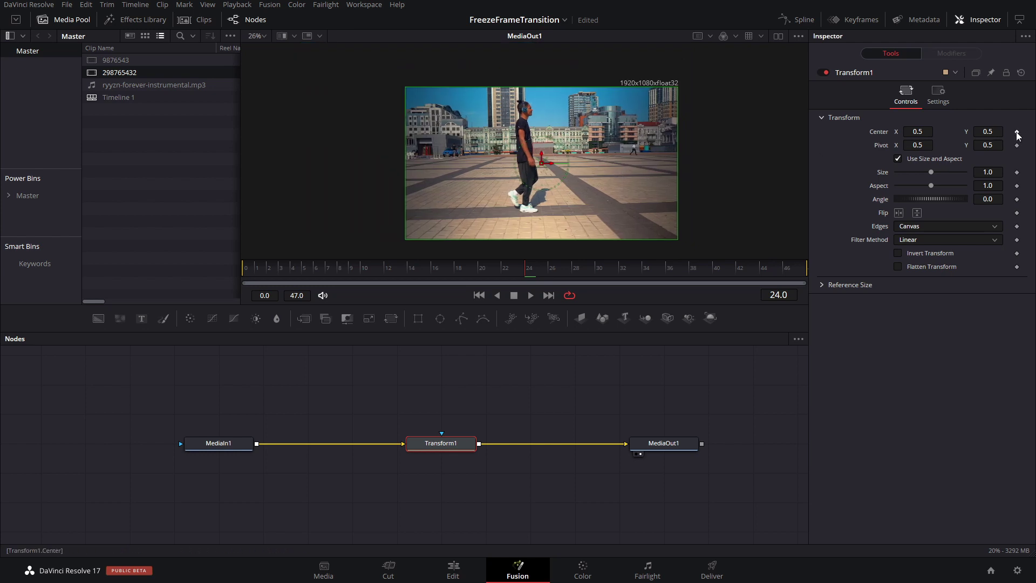
pyautogui.click(1017, 173)
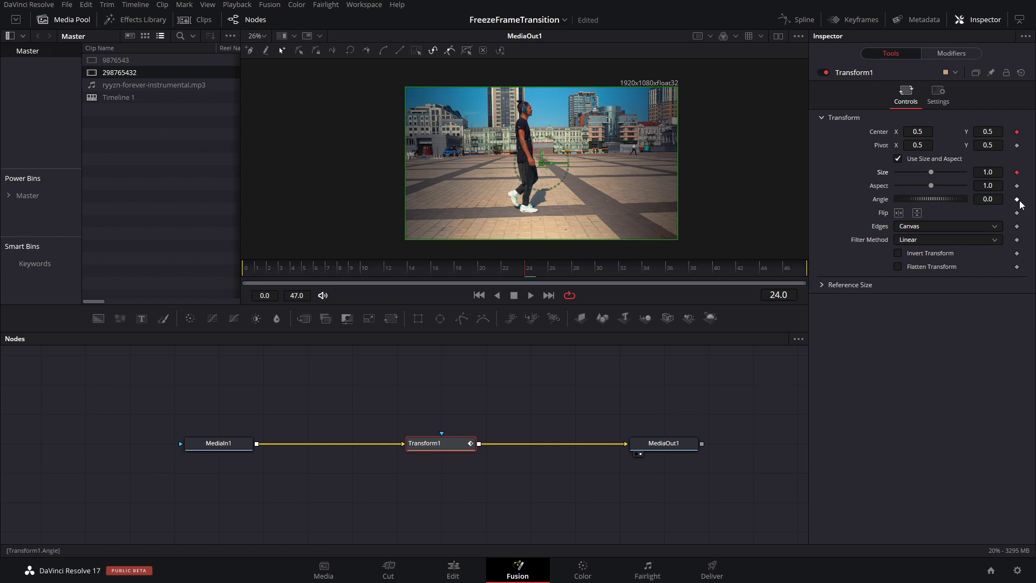
# Step: Add the other Transform tool, the one listed without the Xf abbreviation, to the node graph
pyautogui.click(459, 440)
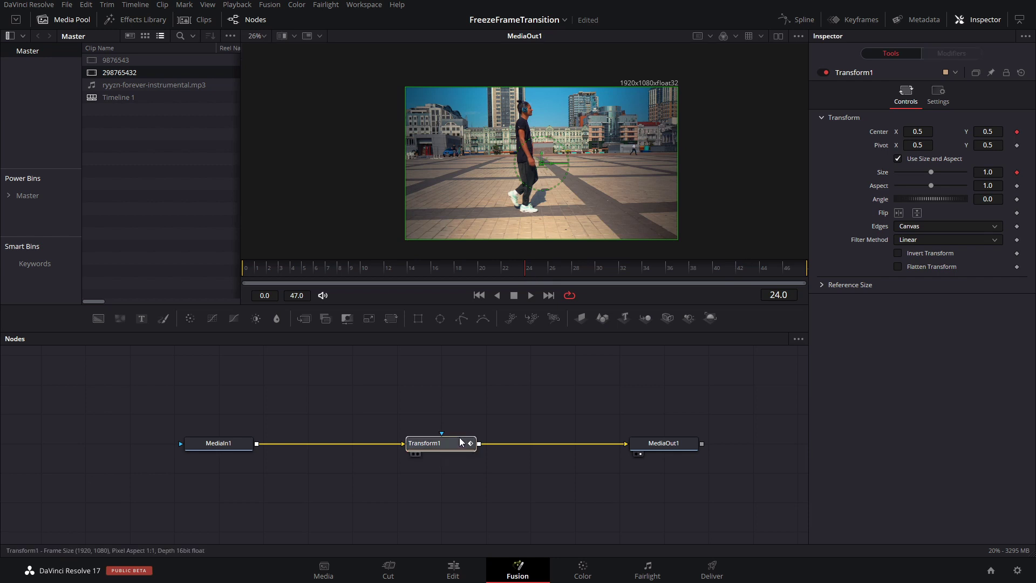
pyautogui.hotkey('shift', 'space')
pyautogui.write('trans')
pyautogui.press('Down')
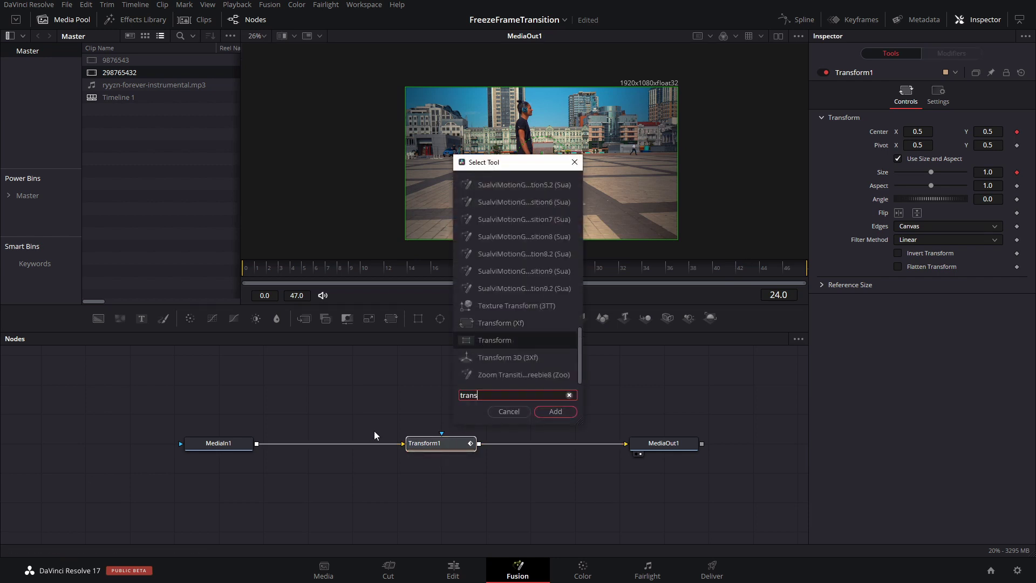
pyautogui.press('Return')
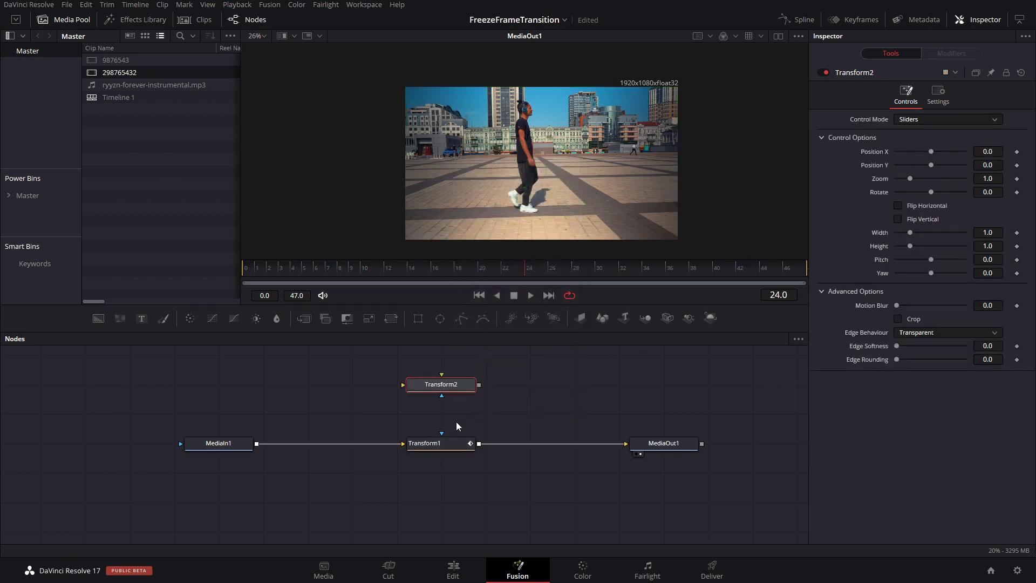
# Step: Delete Transform1 and place Transform2 on the connection between MediaIn1 and MediaOut1
pyautogui.click(459, 441)
pyautogui.press('Delete')
pyautogui.moveTo(454, 386); pyautogui.dragTo(451, 435)
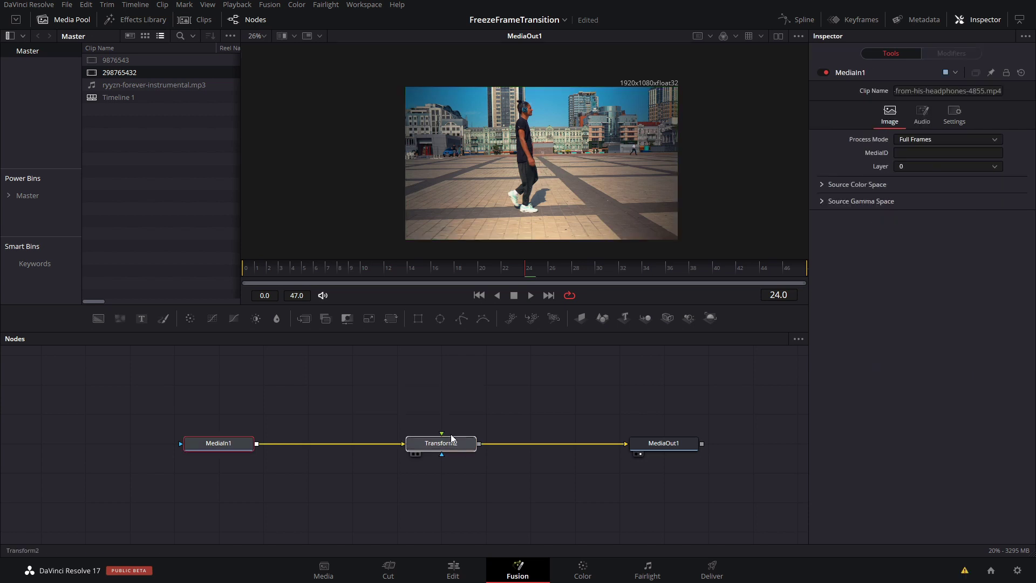
pyautogui.click(446, 441)
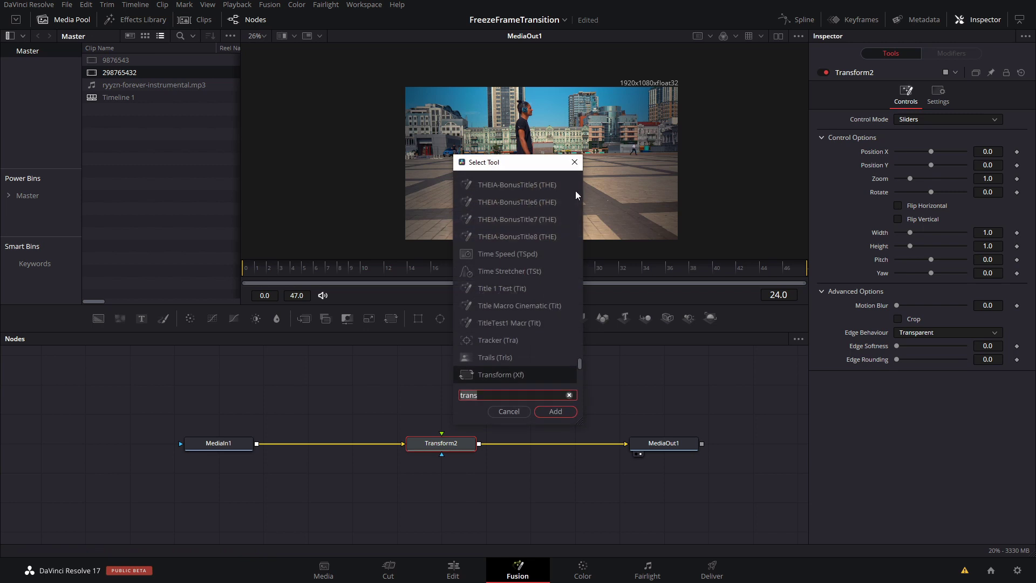
pyautogui.press('Escape')
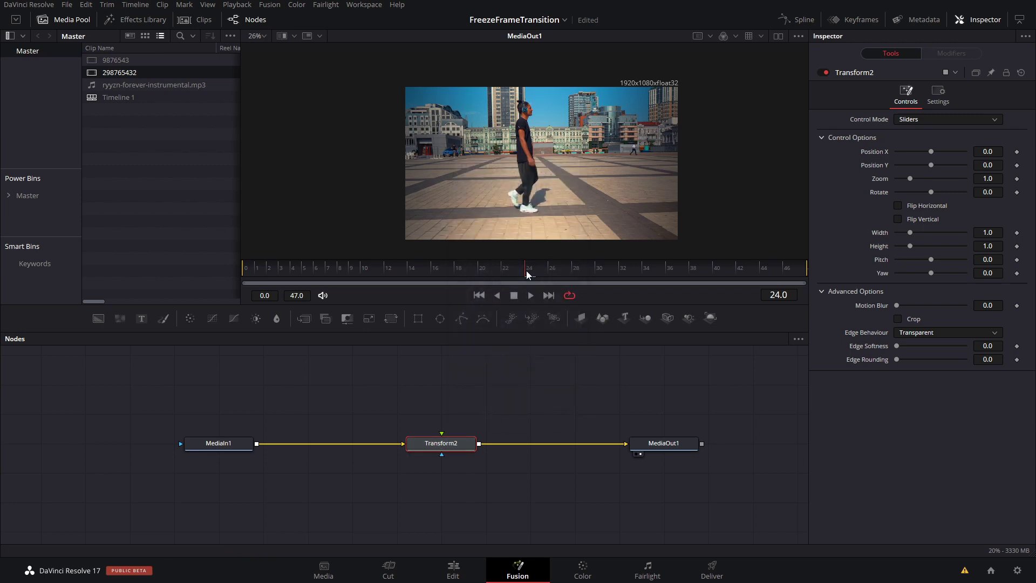
# Step: Keyframe Position X, Position Y, Zoom, Rotate and Pitch of Transform2 at their default values on frame 24
pyautogui.click(1018, 166)
pyautogui.click(1017, 178)
pyautogui.click(1018, 193)
pyautogui.moveTo(934, 259); pyautogui.dragTo(938, 261)
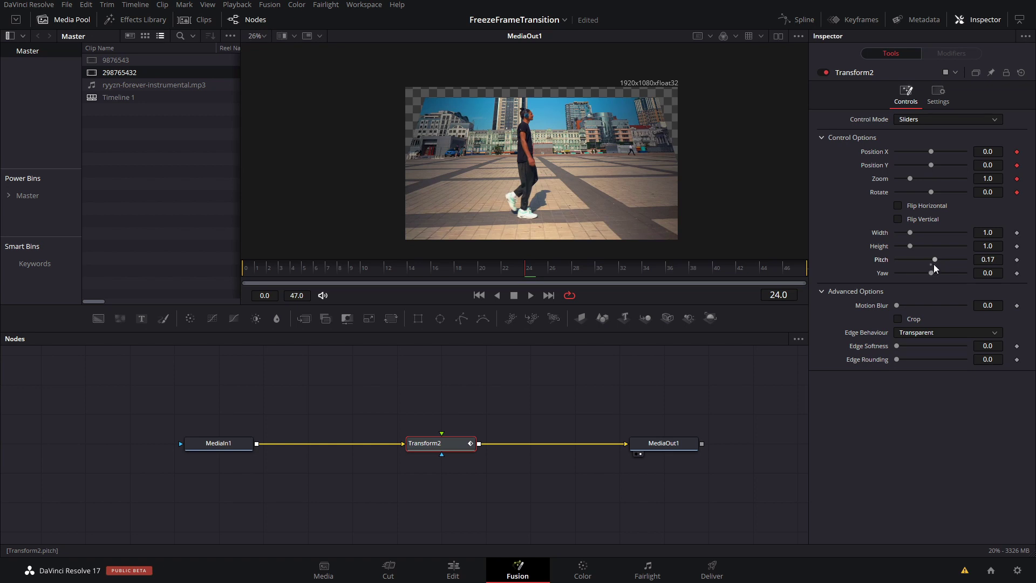
pyautogui.doubleClick(929, 264)
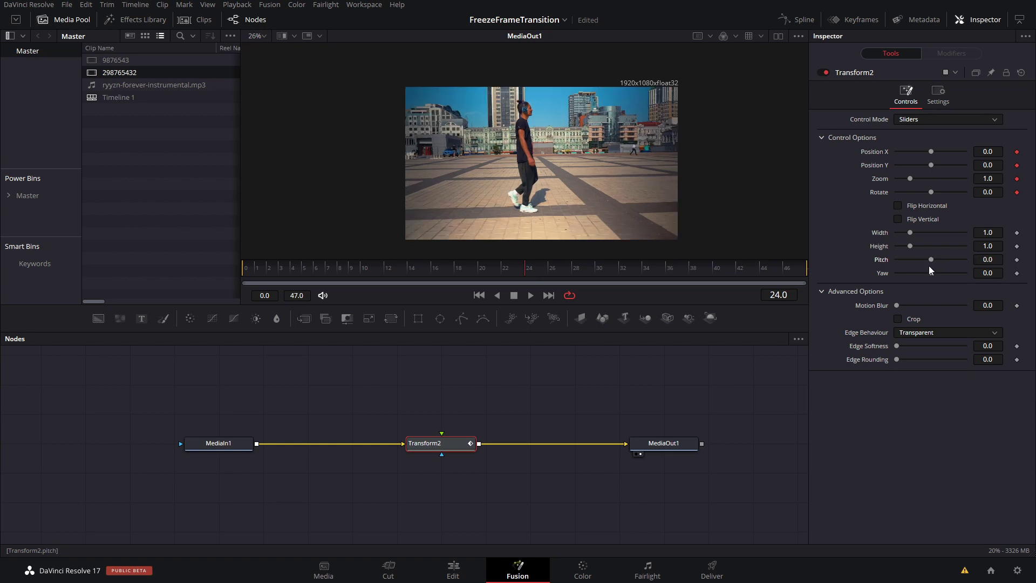
pyautogui.click(1017, 259)
# Step: On frame 4, set Transform2's Position X to -0.074, Position Y to -0.5, Zoom to 0.732, Pitch to 0.195 and Rotate to -13.1
pyautogui.click(346, 268)
pyautogui.moveTo(346, 267); pyautogui.dragTo(284, 270)
pyautogui.moveTo(996, 166); pyautogui.dragTo(961, 180)
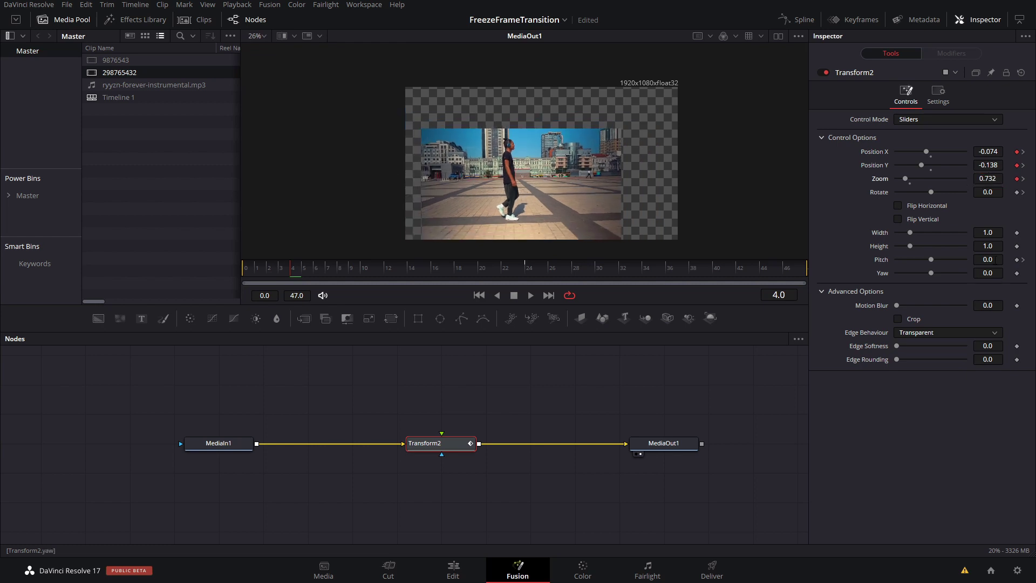
pyautogui.moveTo(993, 260); pyautogui.dragTo(1004, 259)
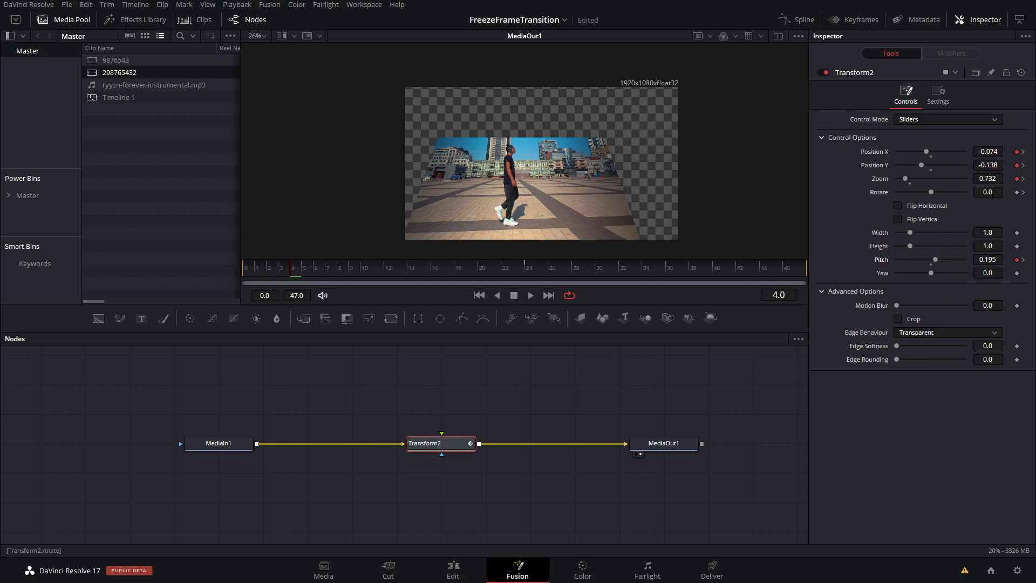
pyautogui.moveTo(987, 192); pyautogui.dragTo(965, 165)
pyautogui.scroll(1, 537, 200)
pyautogui.scroll(-5, 537, 200)
pyautogui.scroll(3, 537, 199)
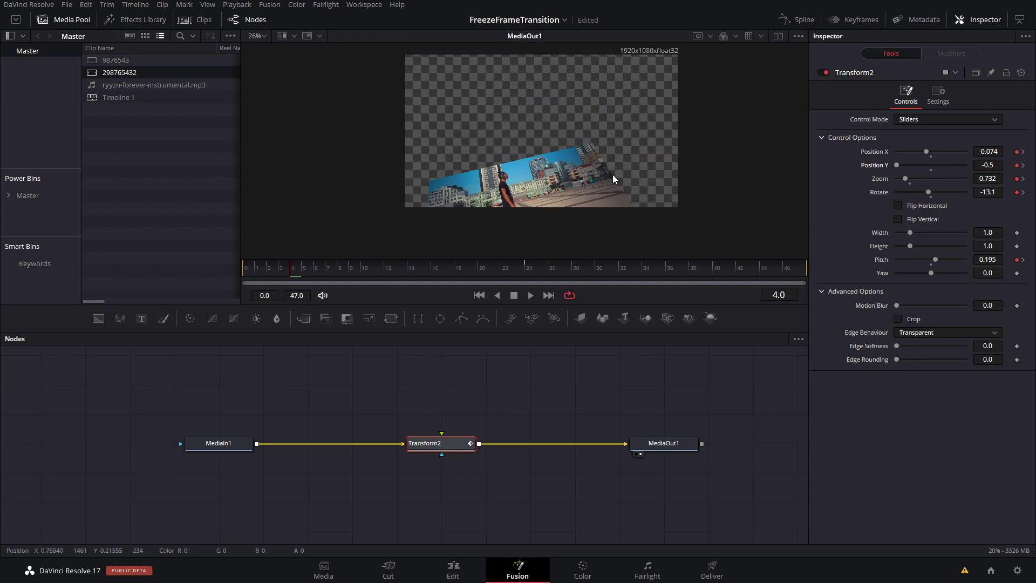
pyautogui.scroll(-1, 613, 173)
pyautogui.moveTo(642, 162); pyautogui.dragTo(674, 124)
pyautogui.scroll(1, 674, 124)
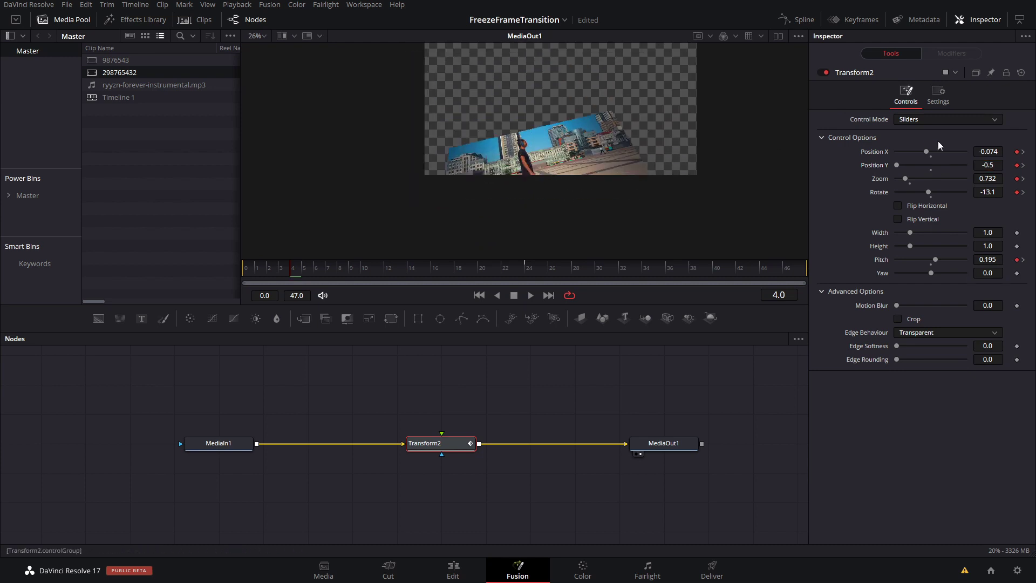
# Step: Set Transform2's Position Y to -1.0 and Position X to -0.182 on frame 4, and scrub through the animation, ending on frame 24
pyautogui.click(988, 165)
pyautogui.press('BackSpace')
pyautogui.press('BackSpace')
pyautogui.press('BackSpace')
pyautogui.write('1')
pyautogui.click(986, 179)
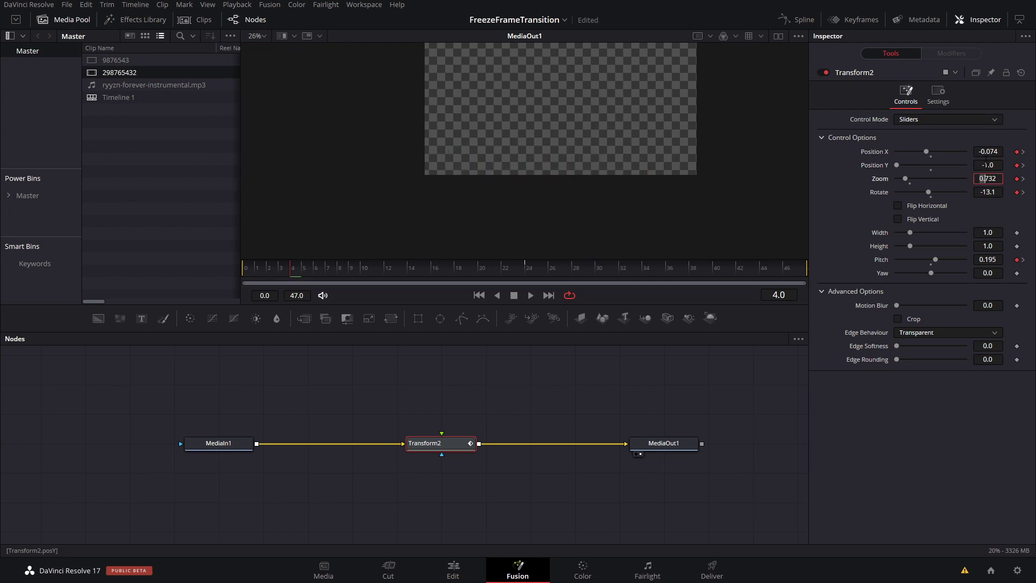
pyautogui.moveTo(987, 153); pyautogui.dragTo(959, 153)
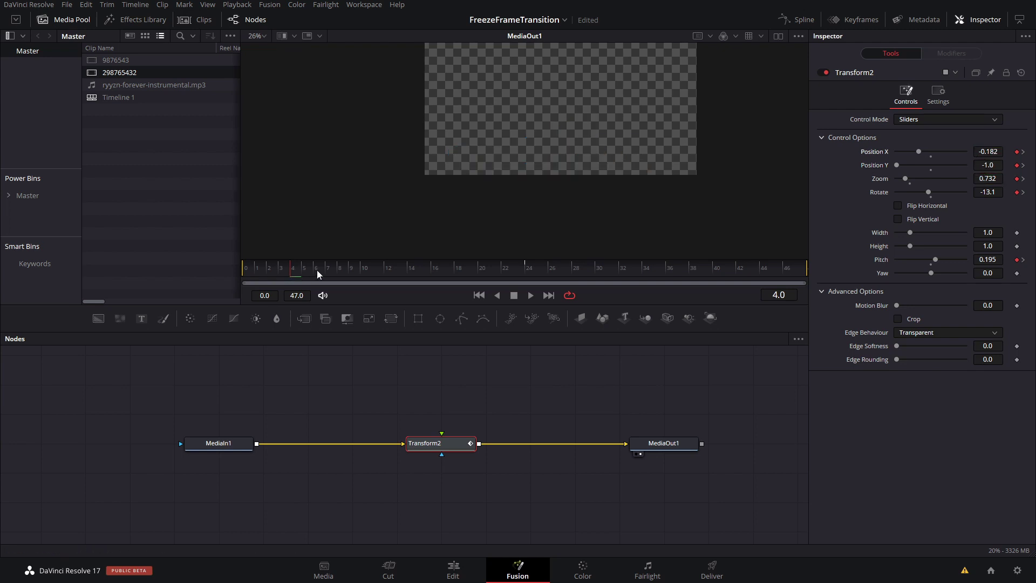
pyautogui.moveTo(317, 274); pyautogui.dragTo(542, 268)
pyautogui.moveTo(521, 223); pyautogui.dragTo(562, 227)
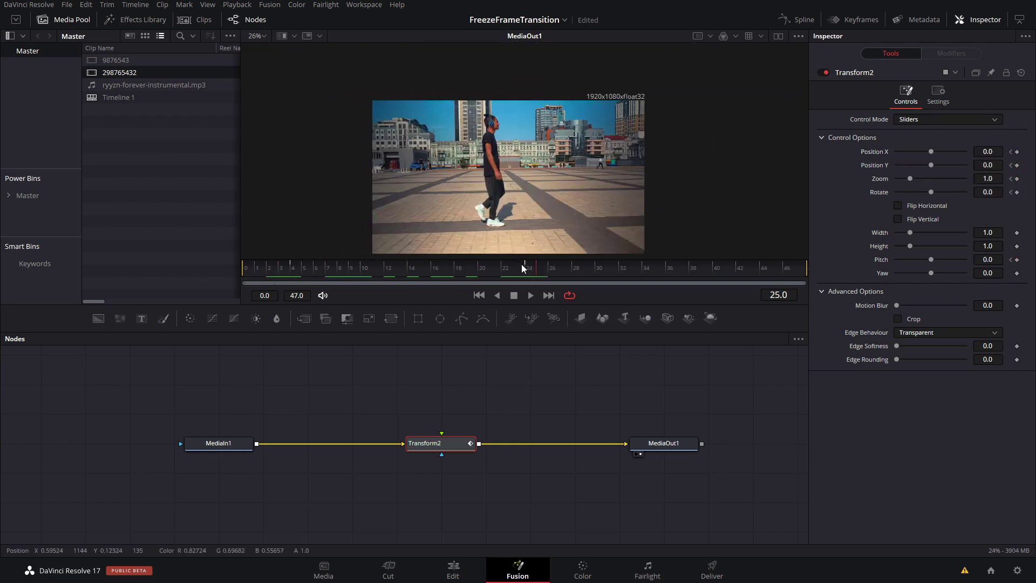
pyautogui.click(524, 266)
pyautogui.click(531, 271)
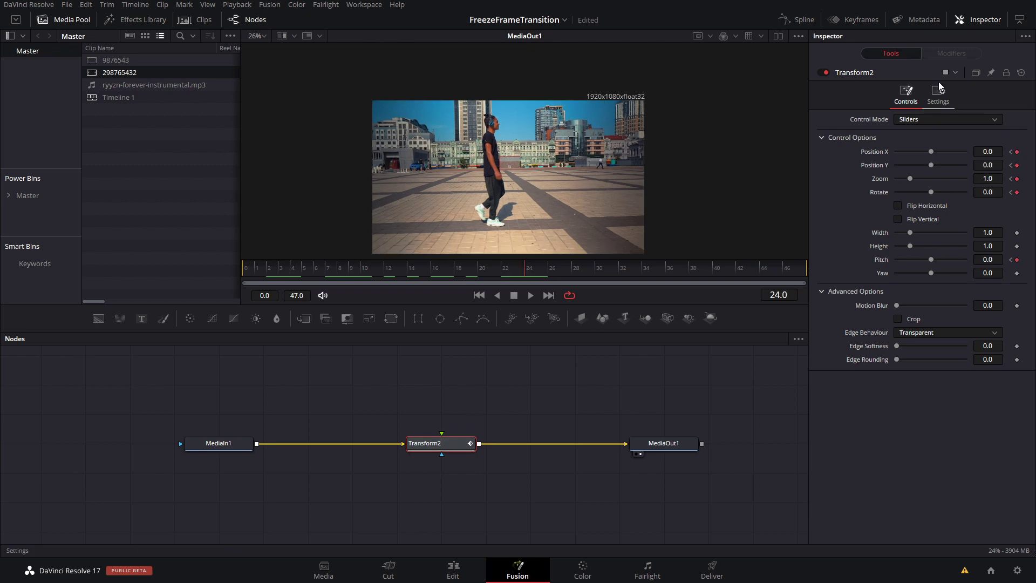
# Step: Ease all of Transform2's animation curves in the Spline editor with Ease In 96.2 and Ease Out 53.5
pyautogui.click(783, 21)
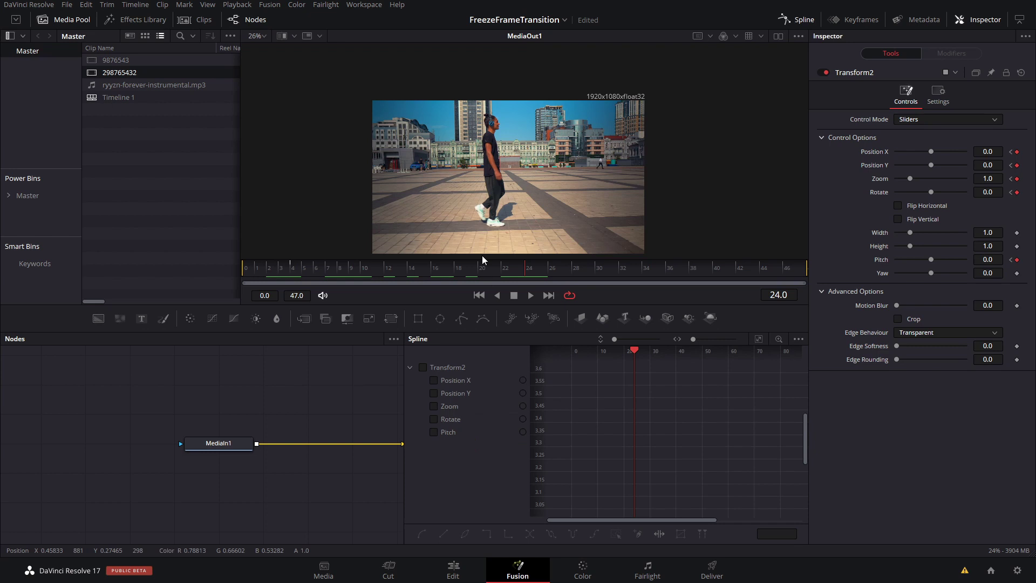
pyautogui.click(451, 367)
pyautogui.hotkey('ctrl', 'a')
pyautogui.hotkey('shift', 's')
pyautogui.moveTo(652, 422); pyautogui.dragTo(633, 545)
pyautogui.moveTo(653, 430); pyautogui.dragTo(676, 453)
pyautogui.scroll(-3, 666, 436)
pyautogui.press('e')
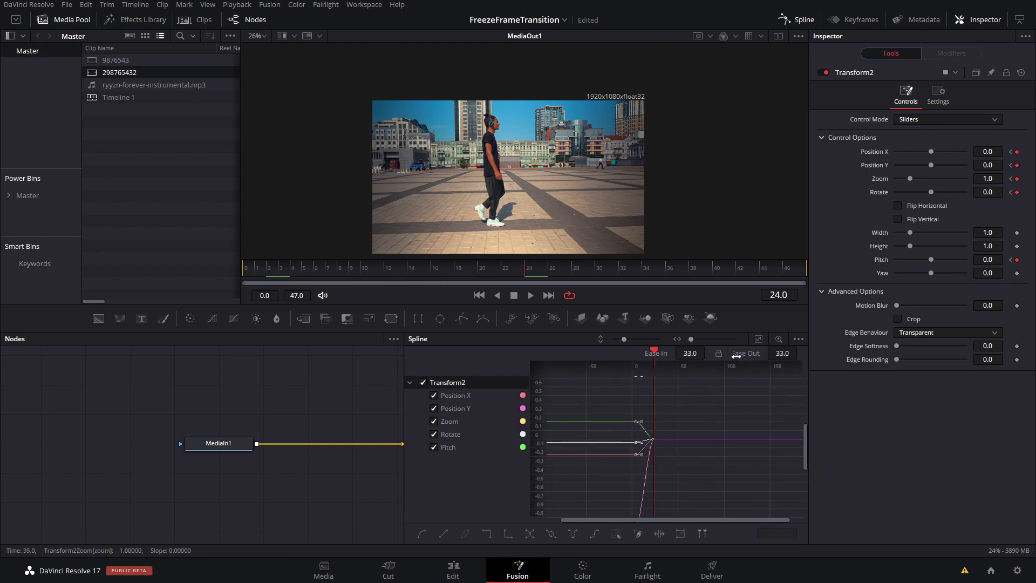
pyautogui.moveTo(700, 352); pyautogui.dragTo(743, 351)
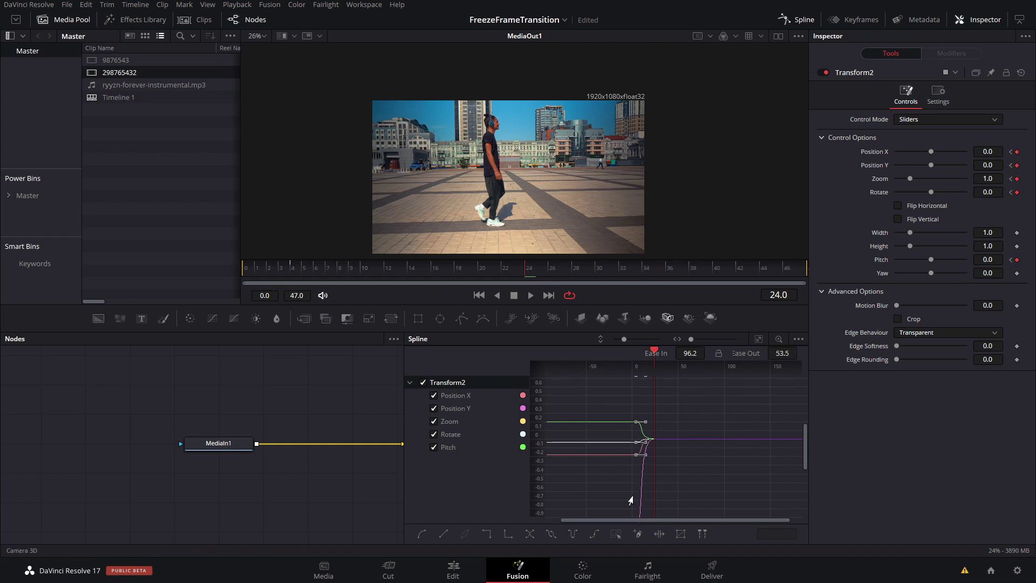
pyautogui.click(796, 23)
# Step: Enable motion blur on Transform2 with Quality 4 and Shutter Angle 130
pyautogui.click(946, 97)
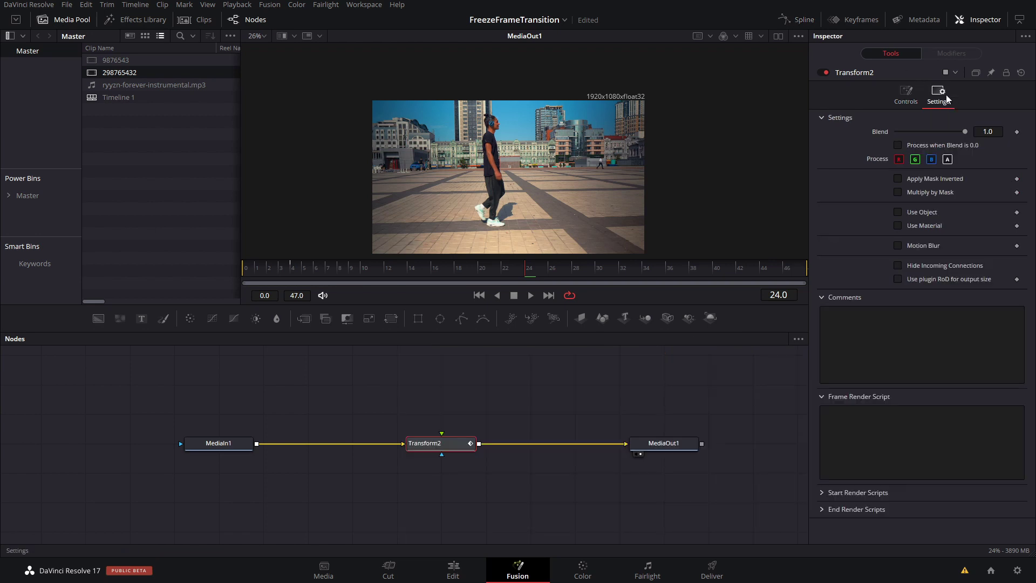
pyautogui.click(905, 245)
pyautogui.click(914, 273)
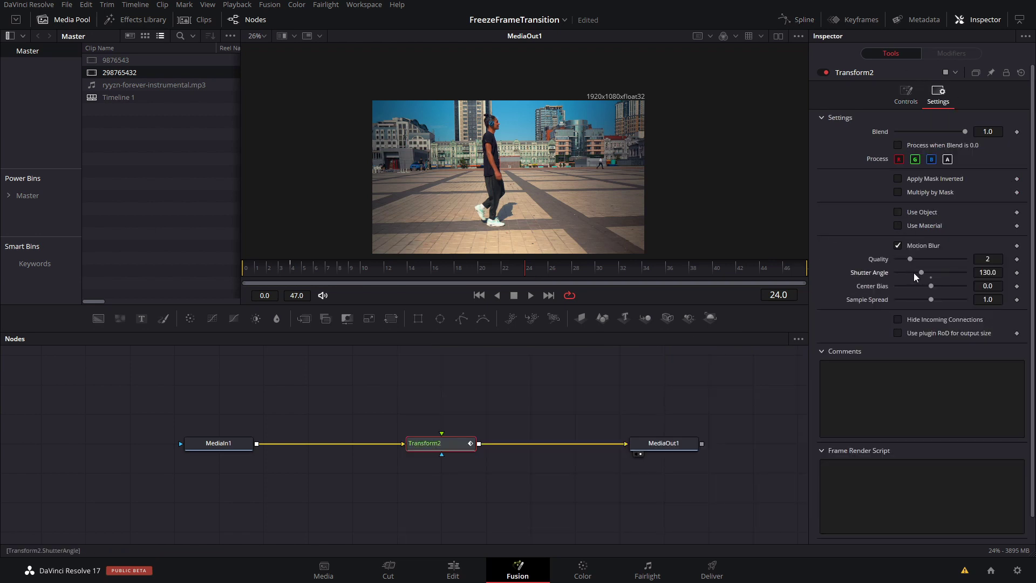
pyautogui.click(931, 260)
pyautogui.click(931, 260)
pyautogui.scroll(3, 522, 228)
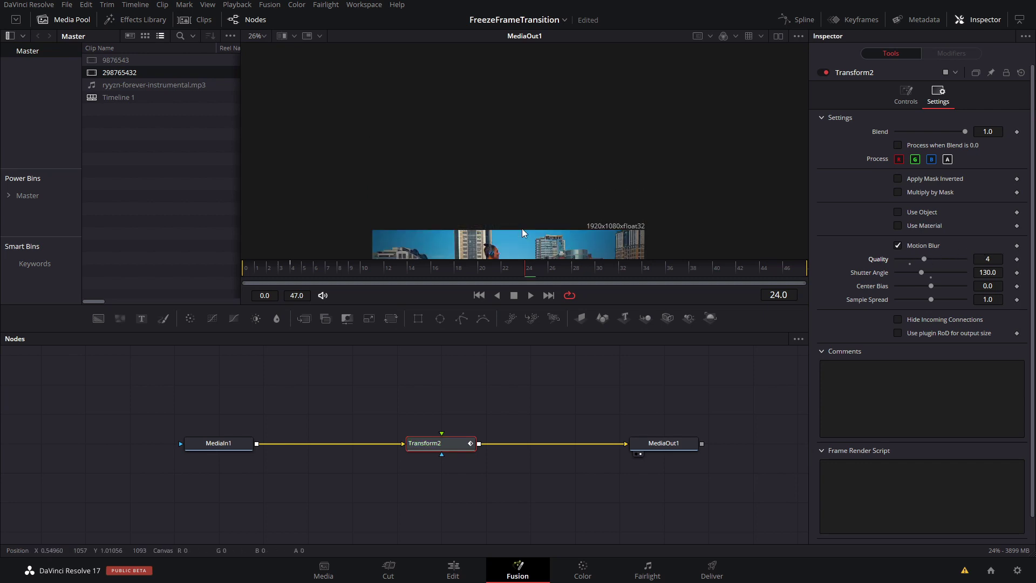
pyautogui.moveTo(523, 228); pyautogui.dragTo(579, 124)
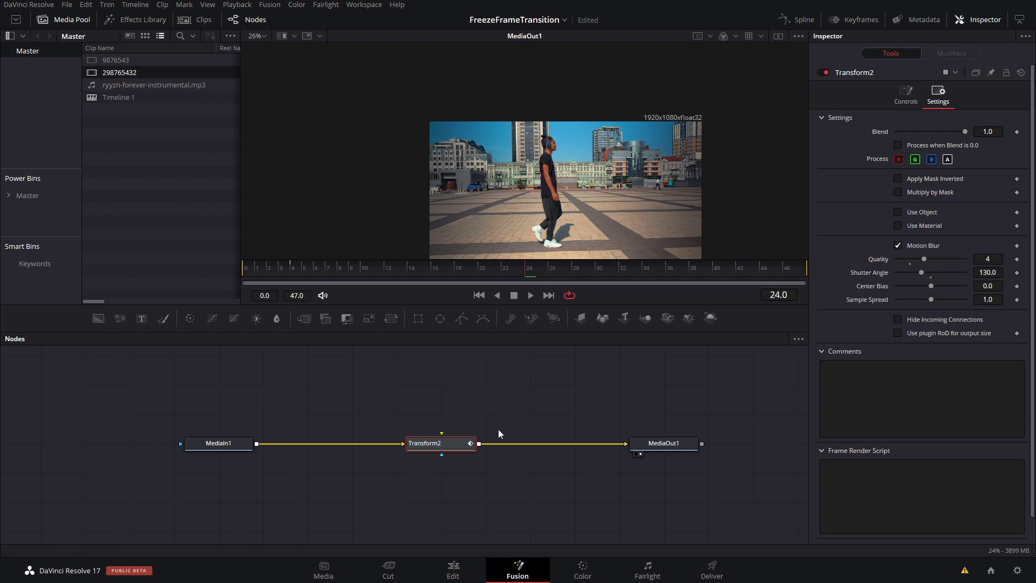
# Step: Return to the Edit page, turn on Render Cache Color Output for the first Video 3 clip and play it back
pyautogui.click(454, 576)
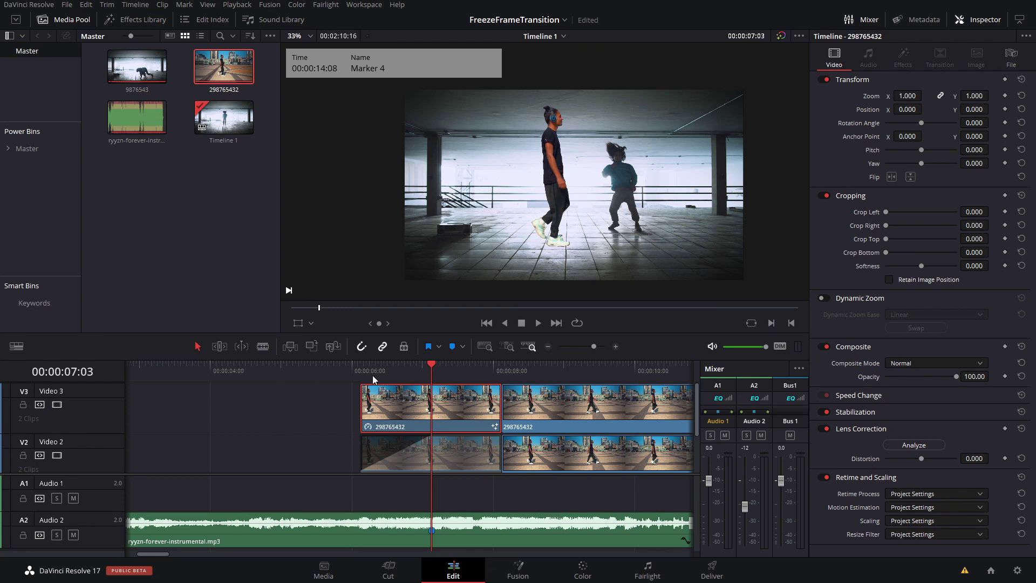
pyautogui.rightClick(378, 406)
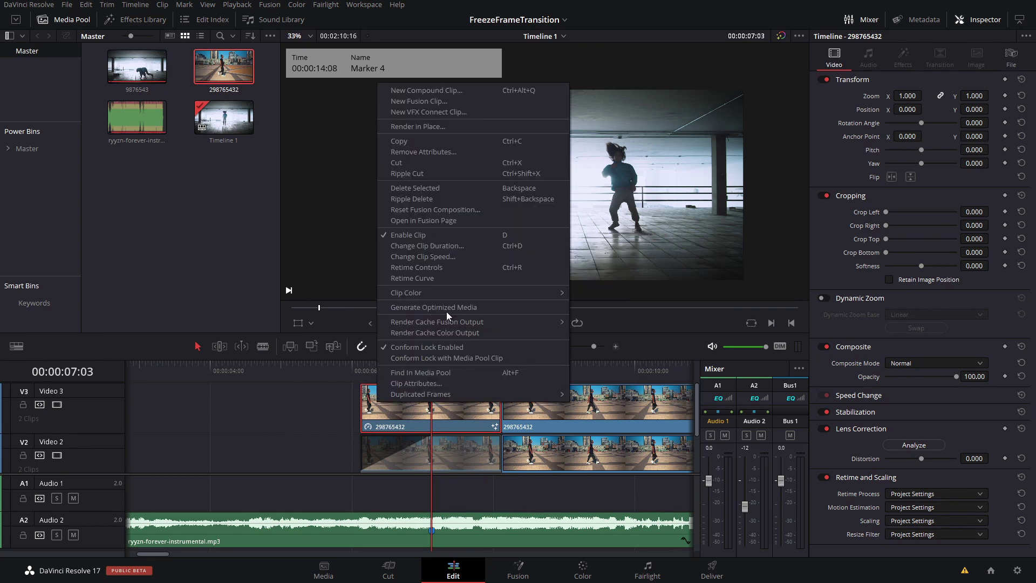
pyautogui.click(445, 333)
pyautogui.press('/')
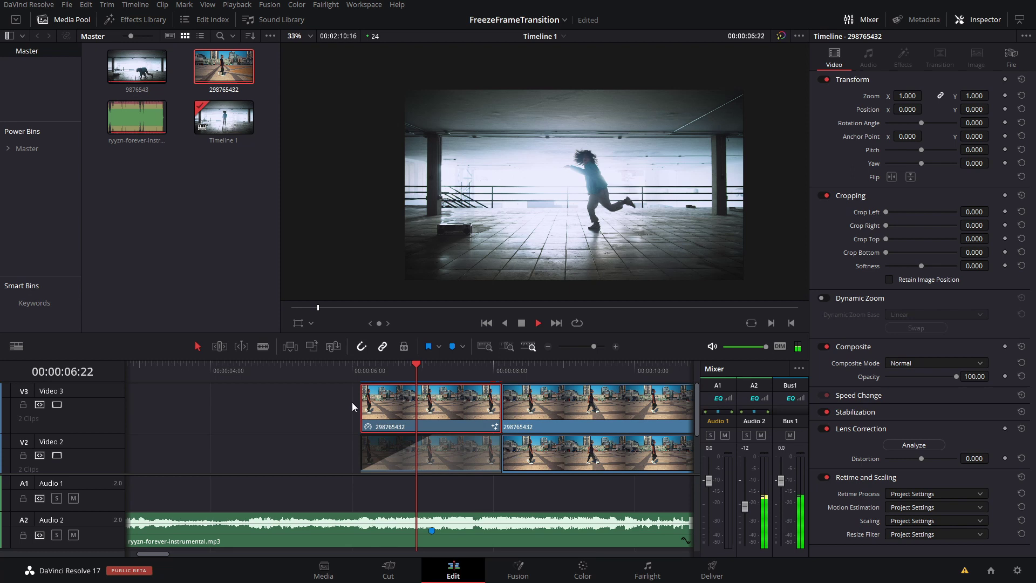
# Step: Keyframe the first Video 3 clip's Position at 00:00:06:15, set Position X to -1882 at 00:00:06:03, and play the slide-in
pyautogui.click(378, 367)
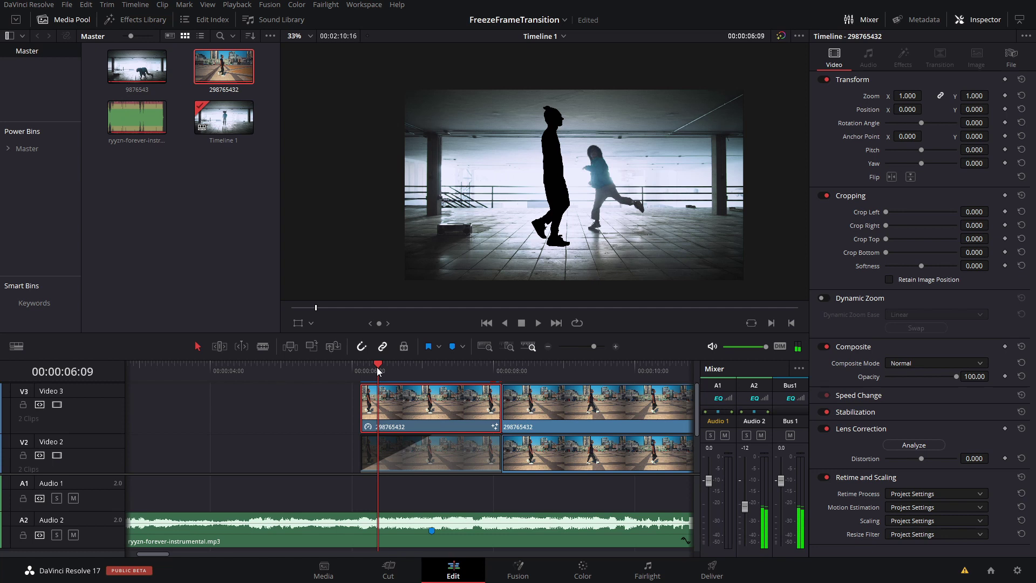
pyautogui.moveTo(377, 367); pyautogui.dragTo(394, 380)
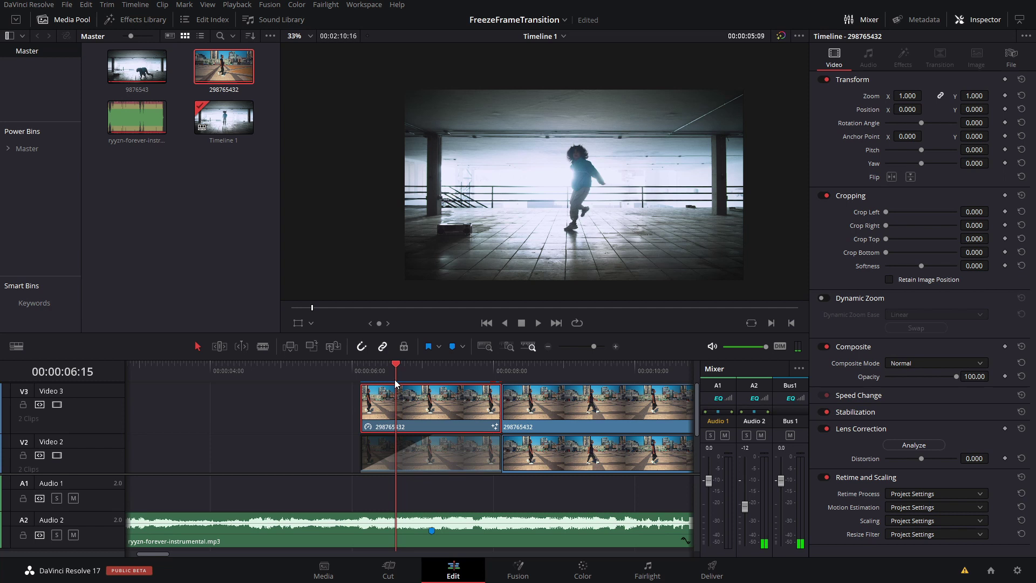
pyautogui.click(1005, 109)
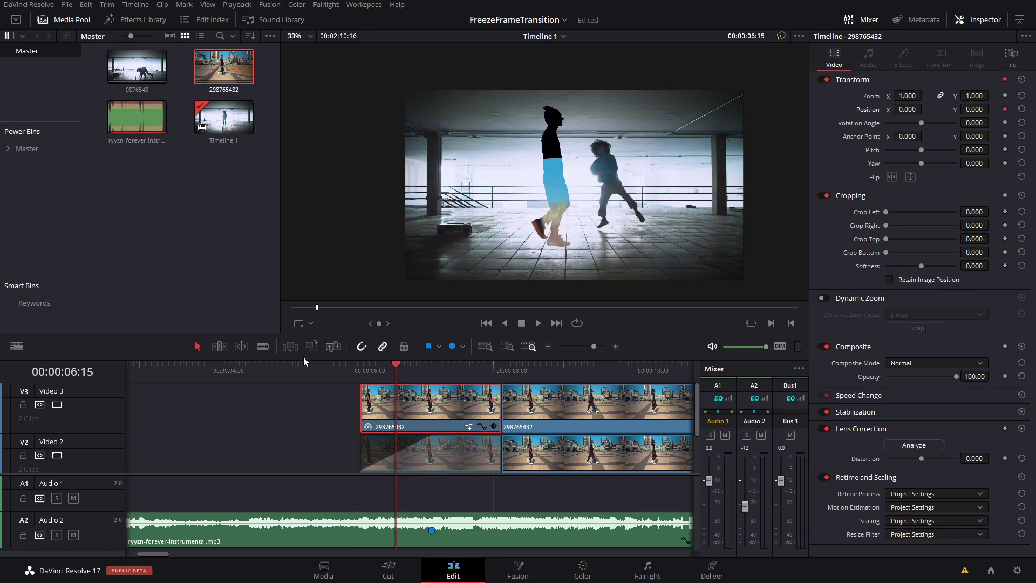
pyautogui.click(369, 372)
pyautogui.moveTo(907, 109); pyautogui.dragTo(399, 110)
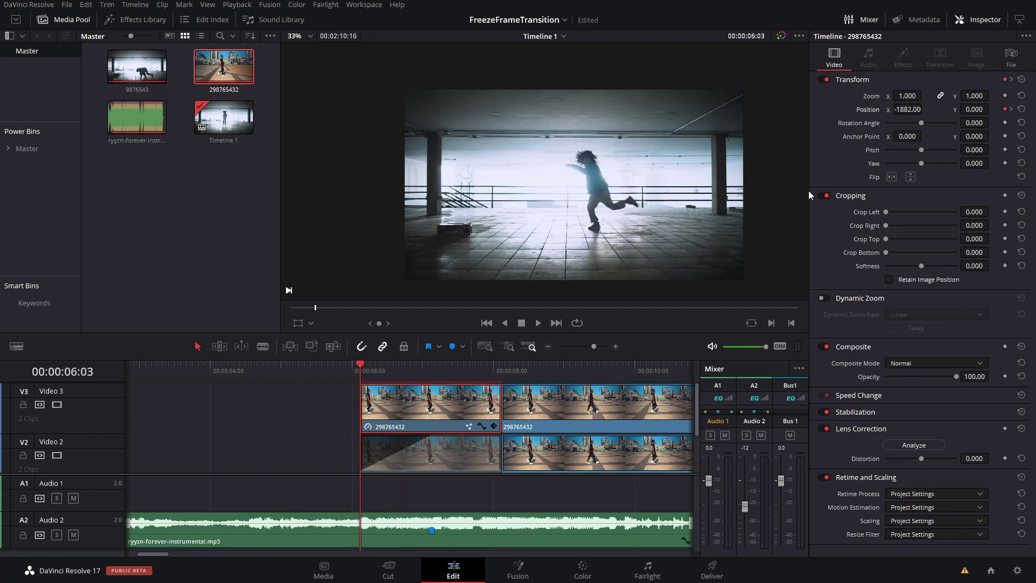
pyautogui.press('space')
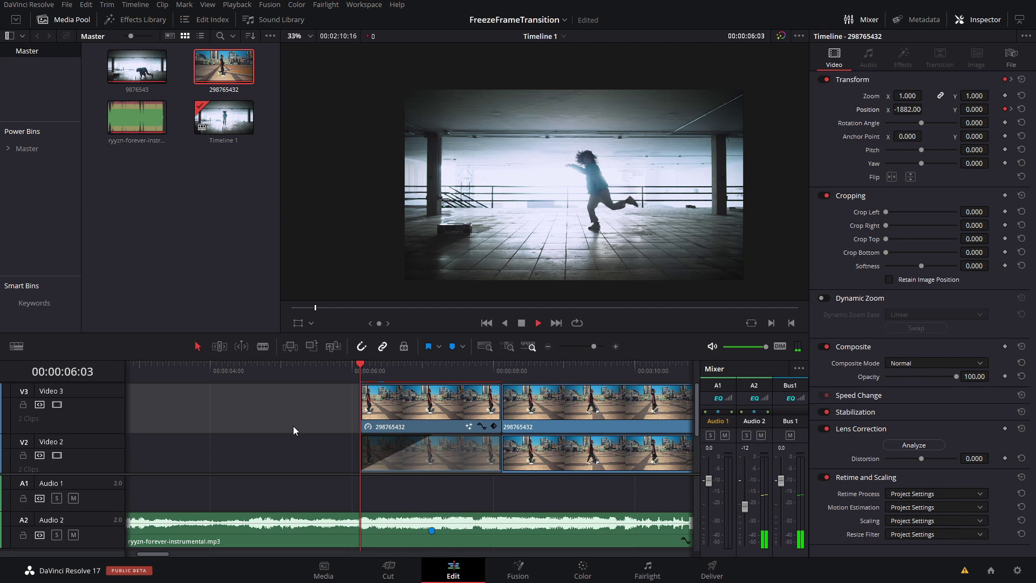
pyautogui.press('space')
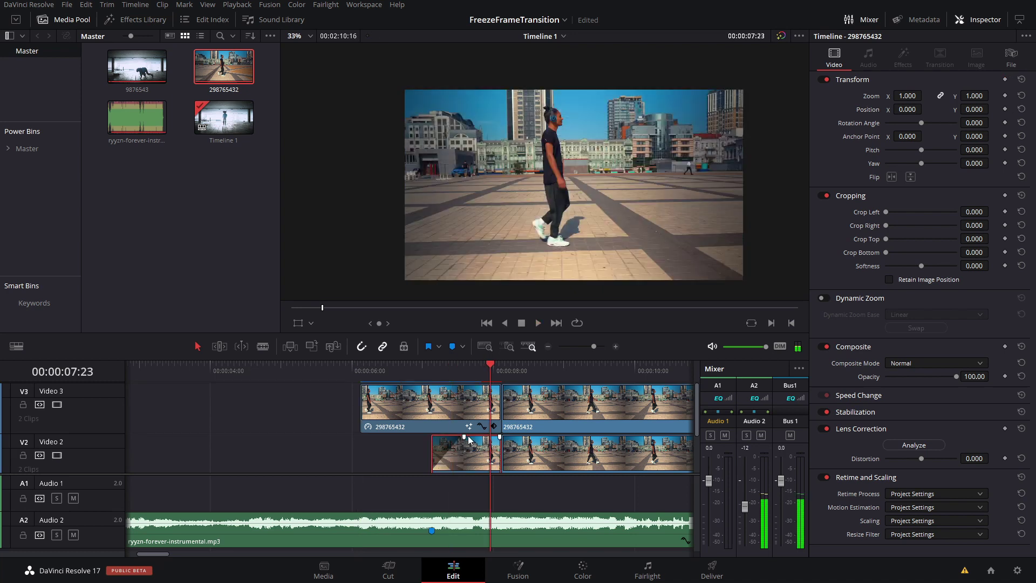
# Step: Find the Vortex effect among the Resolve FX Warp effects and apply it to the short faded-in clip on Video 2
pyautogui.click(124, 22)
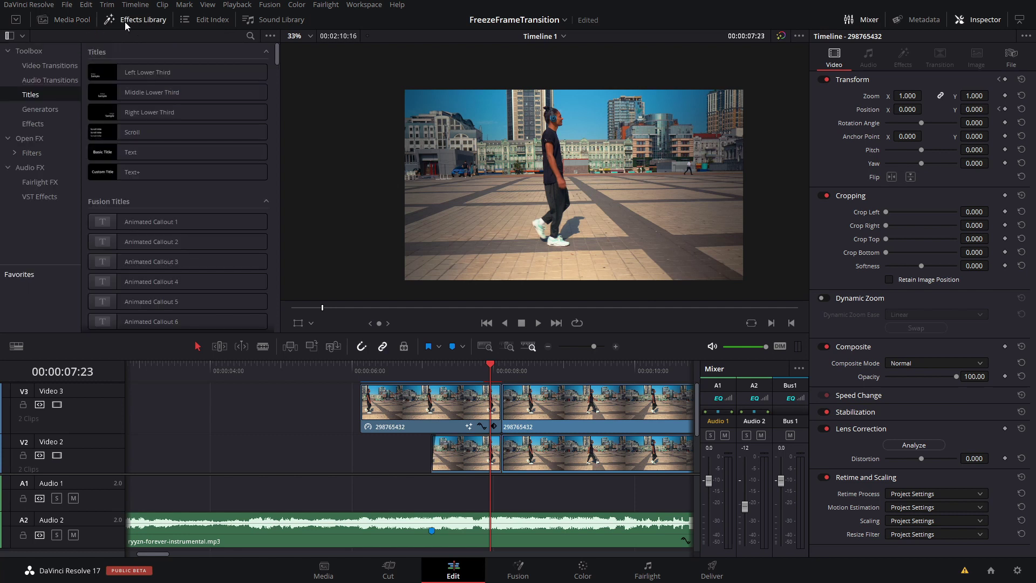
pyautogui.click(56, 67)
pyautogui.click(44, 137)
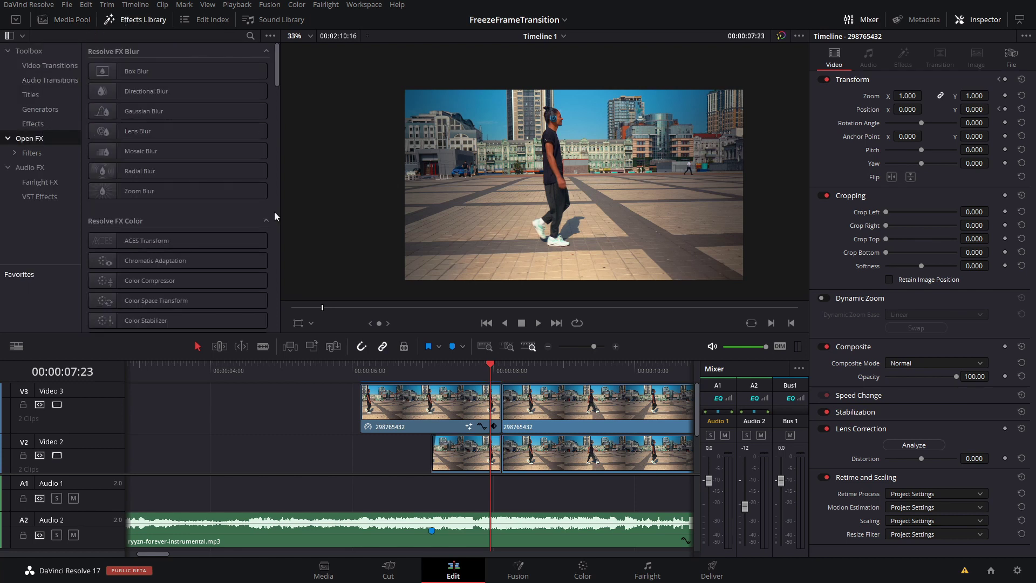
pyautogui.scroll(-8, 274, 216)
pyautogui.scroll(-15, 274, 216)
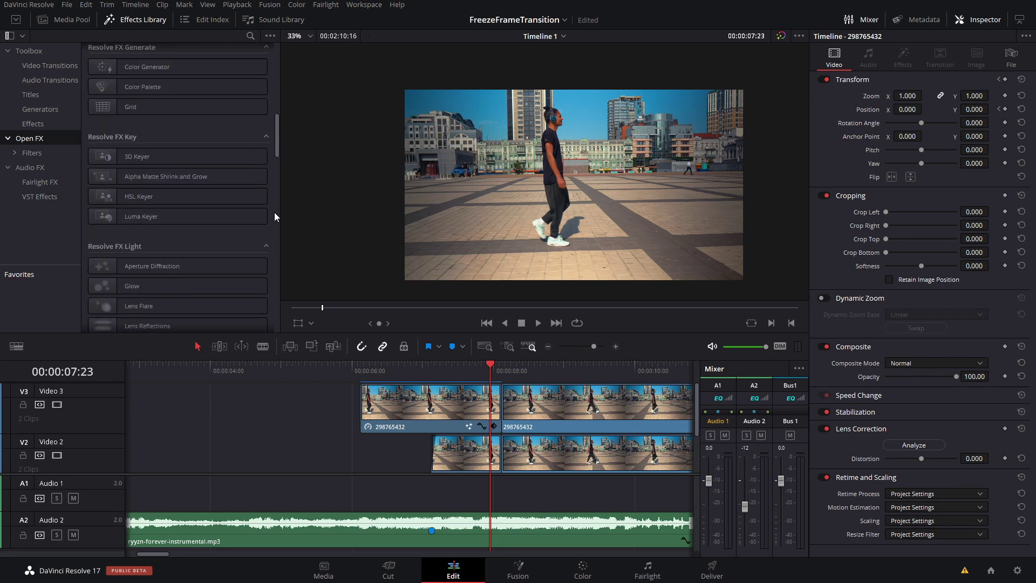
pyautogui.scroll(6, 274, 217)
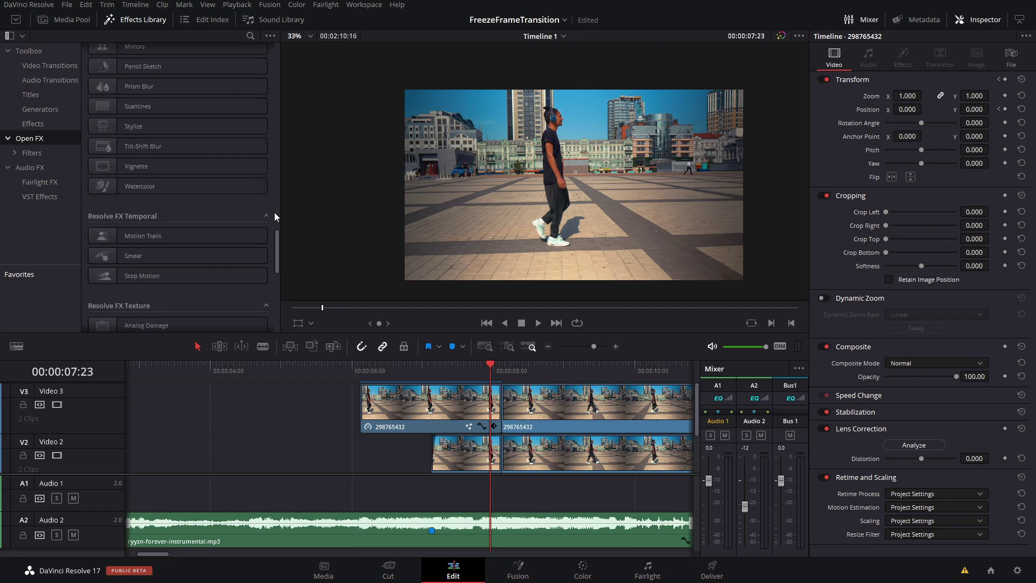
pyautogui.scroll(-6, 274, 216)
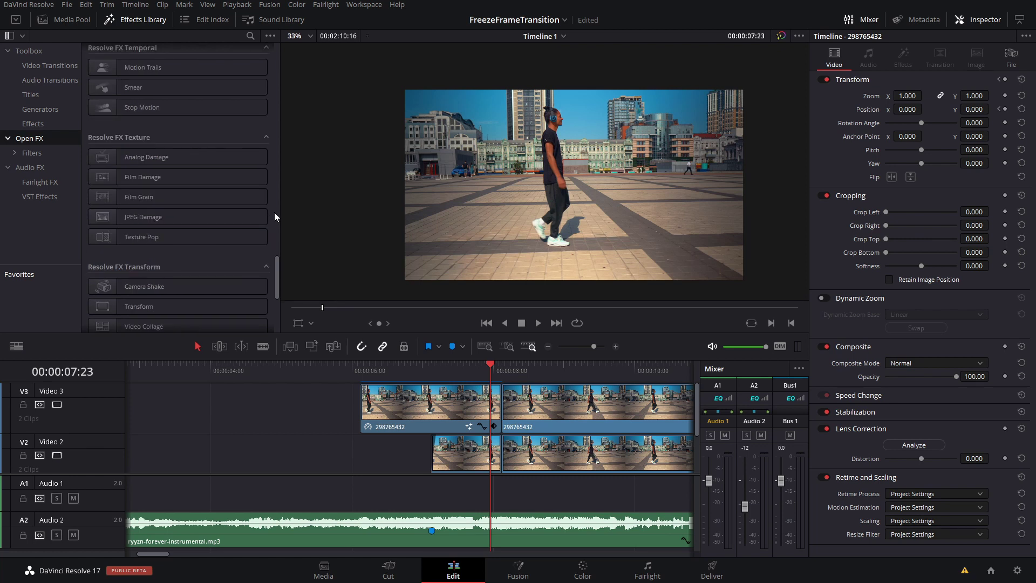
pyautogui.scroll(-3, 274, 217)
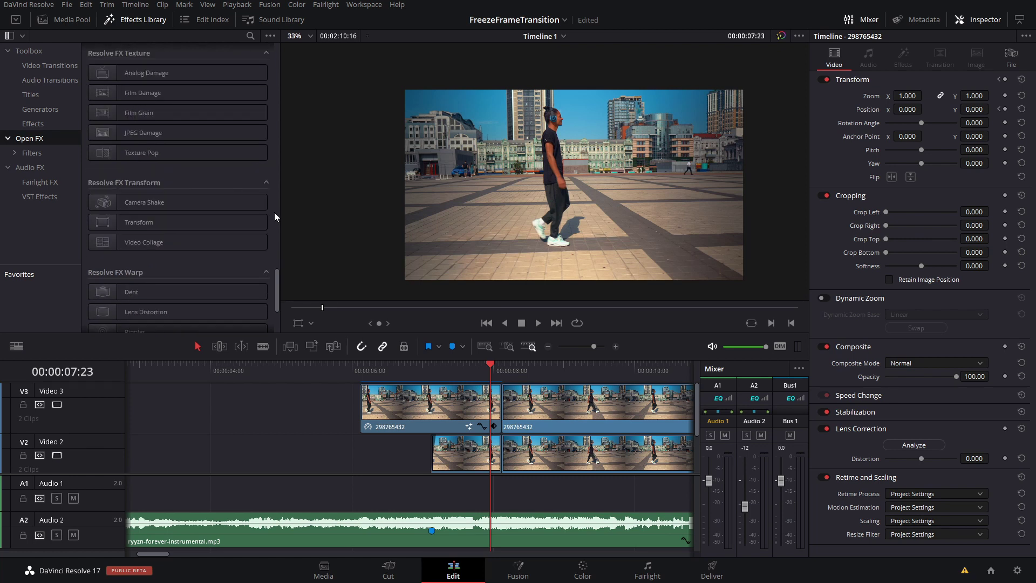
pyautogui.scroll(-3, 274, 216)
pyautogui.scroll(-2, 274, 216)
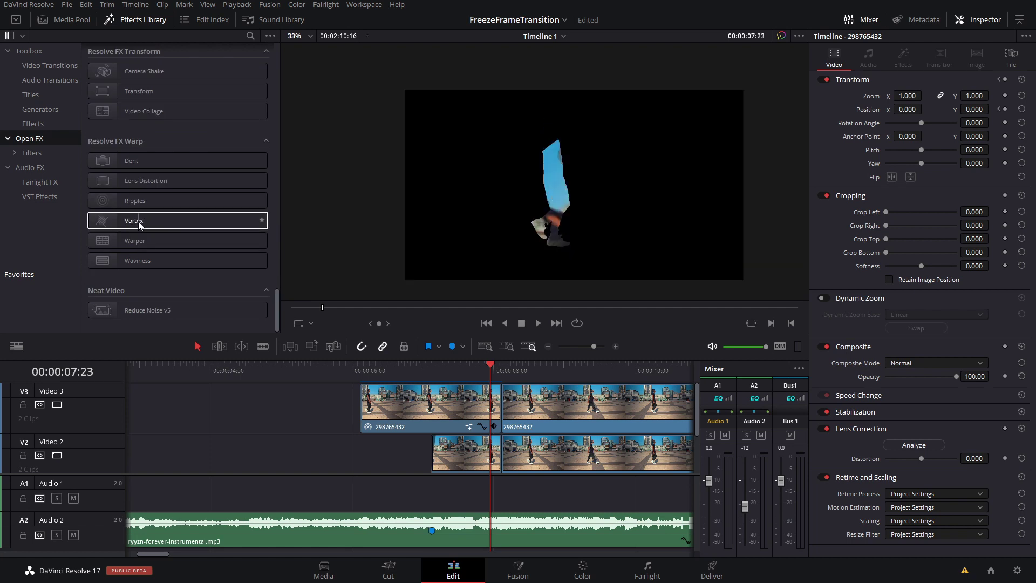
pyautogui.moveTo(138, 223); pyautogui.dragTo(468, 447)
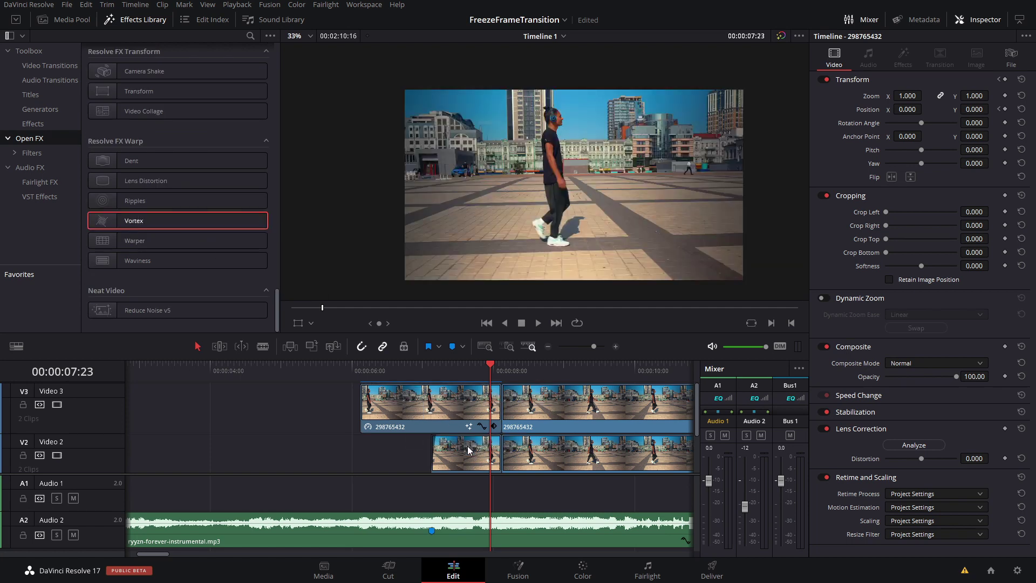
# Step: With the playhead at 00:00:07:11, set the Video 2 clip's Vortex Size to 2.000 and Swirl to 1.000
pyautogui.click(455, 368)
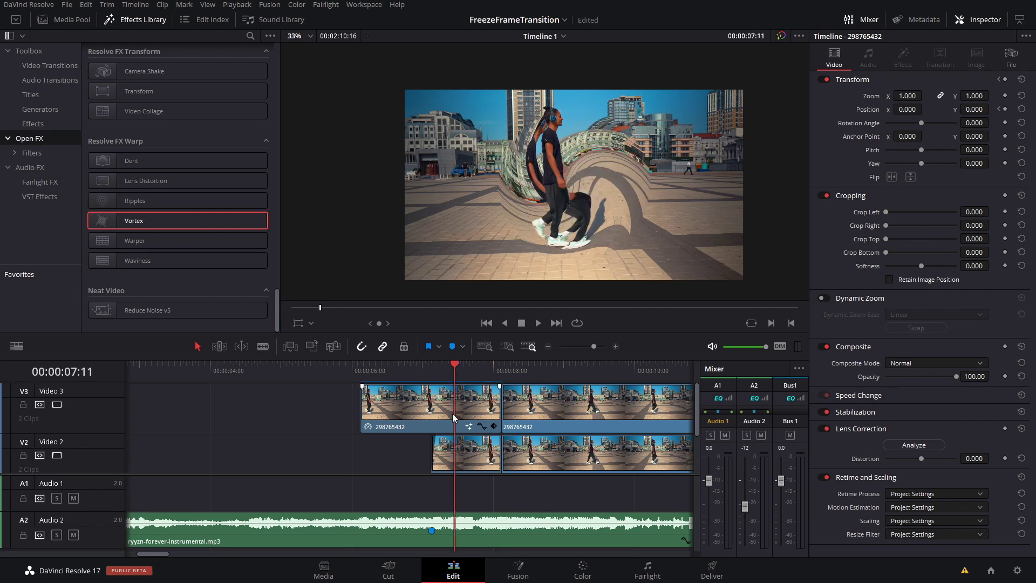
pyautogui.click(455, 449)
pyautogui.click(898, 68)
pyautogui.moveTo(888, 173); pyautogui.dragTo(975, 175)
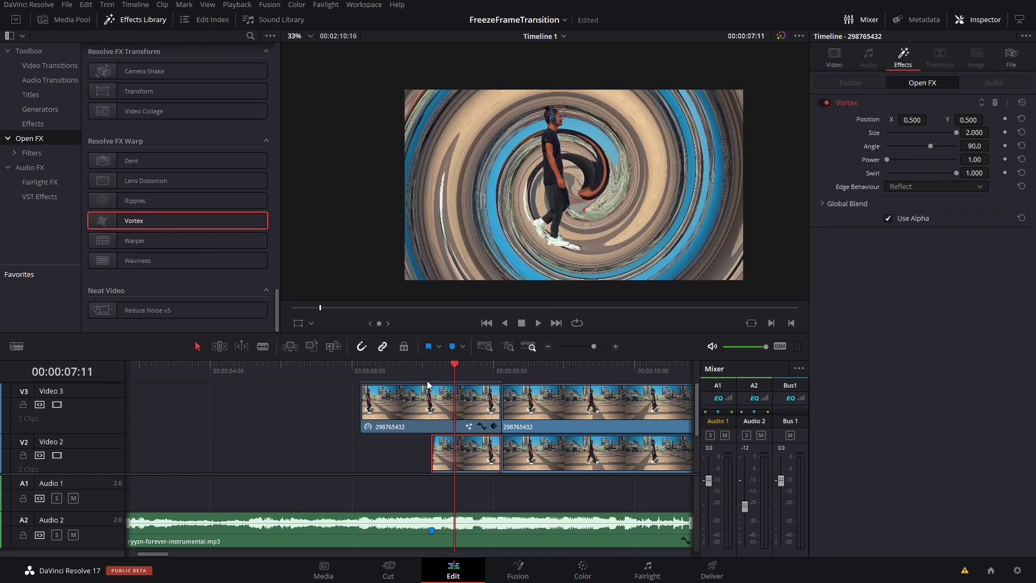
# Step: Extend the start of the Vortex clip on Video 2 earlier in the timeline and move the playhead to 00:00:07:03
pyautogui.press('Up')
pyautogui.moveTo(433, 455); pyautogui.dragTo(403, 444)
pyautogui.moveTo(406, 372); pyautogui.dragTo(431, 371)
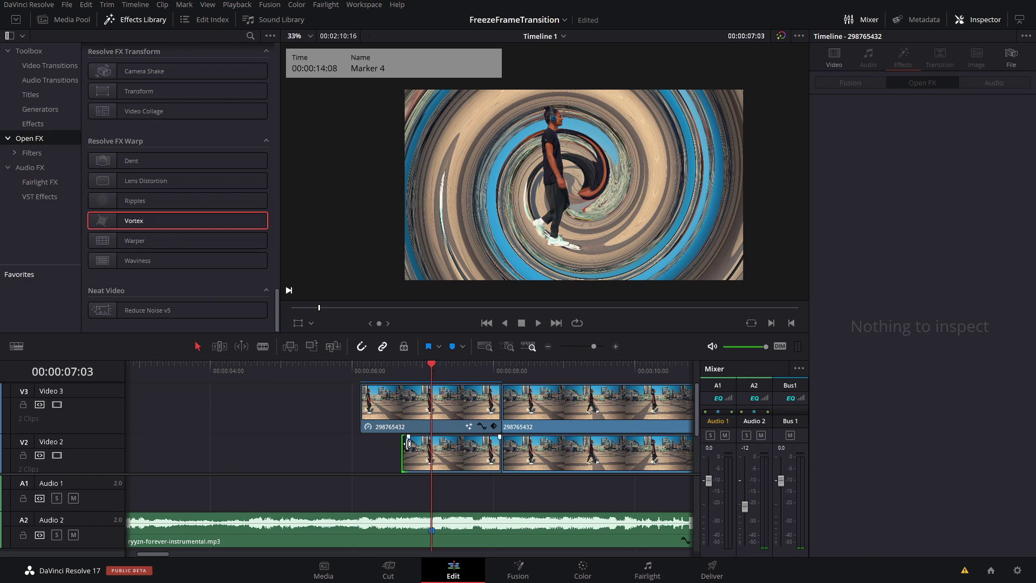
# Step: Lengthen the fade-in of the Vortex clip on Video 2 to just before 00:00:07:14
pyautogui.moveTo(409, 438); pyautogui.dragTo(440, 437)
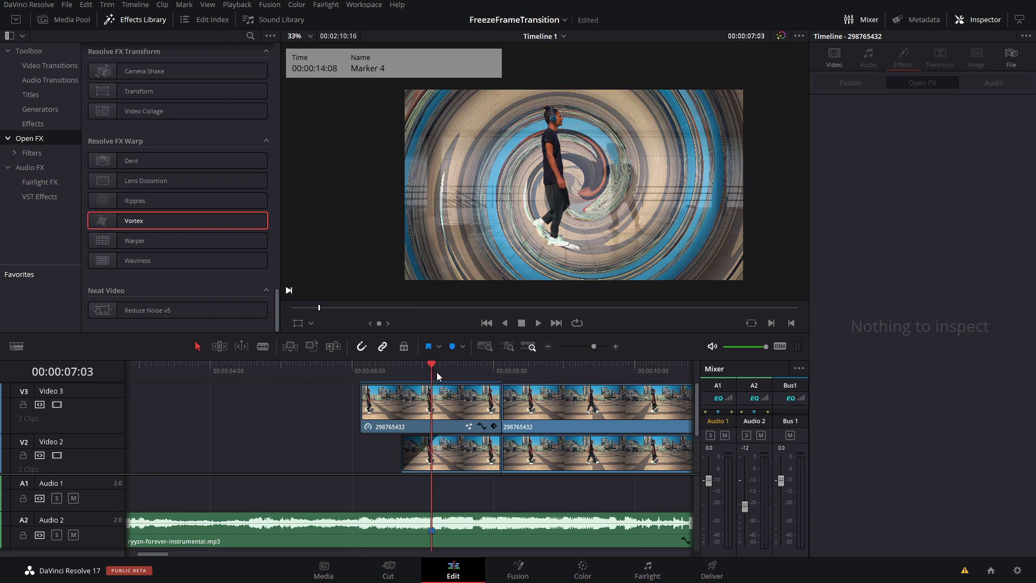
pyautogui.moveTo(437, 371); pyautogui.dragTo(463, 370)
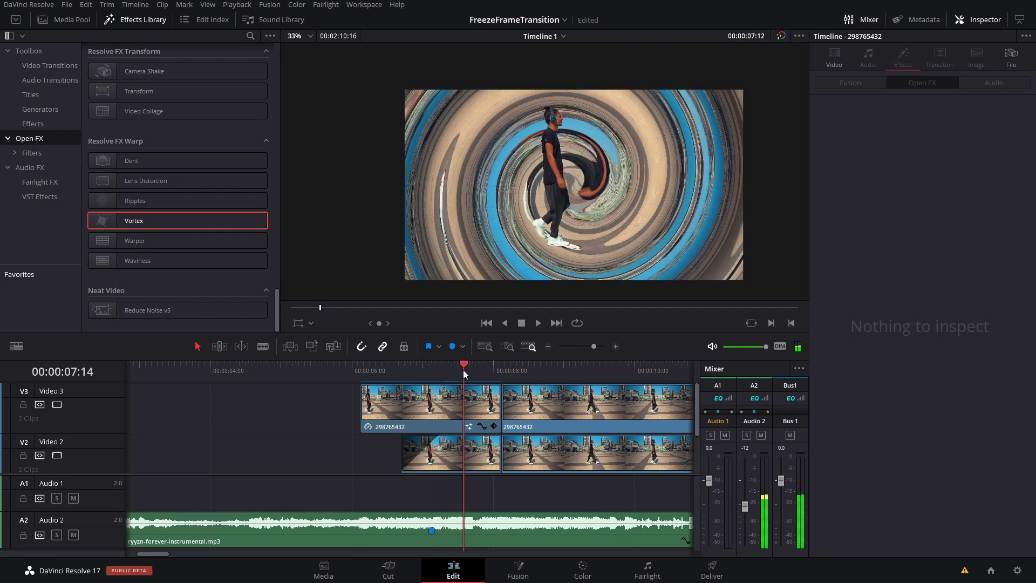
pyautogui.moveTo(441, 437); pyautogui.dragTo(455, 438)
# Step: Disable the first Video 3 clip and keyframe the Video 2 clip's Vortex Size, Angle and Swirl at 00:00:07:14
pyautogui.click(443, 416)
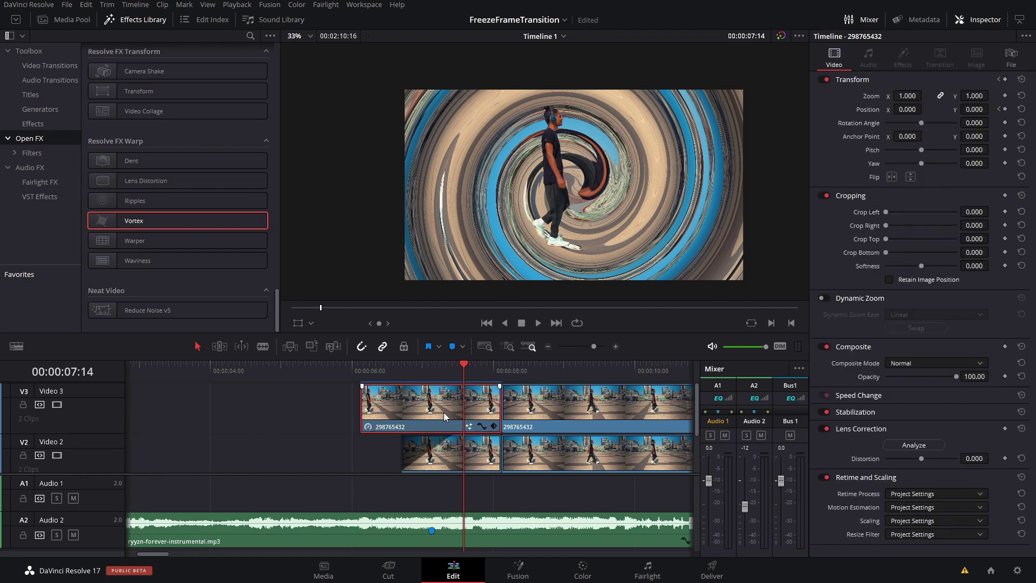
pyautogui.press('d')
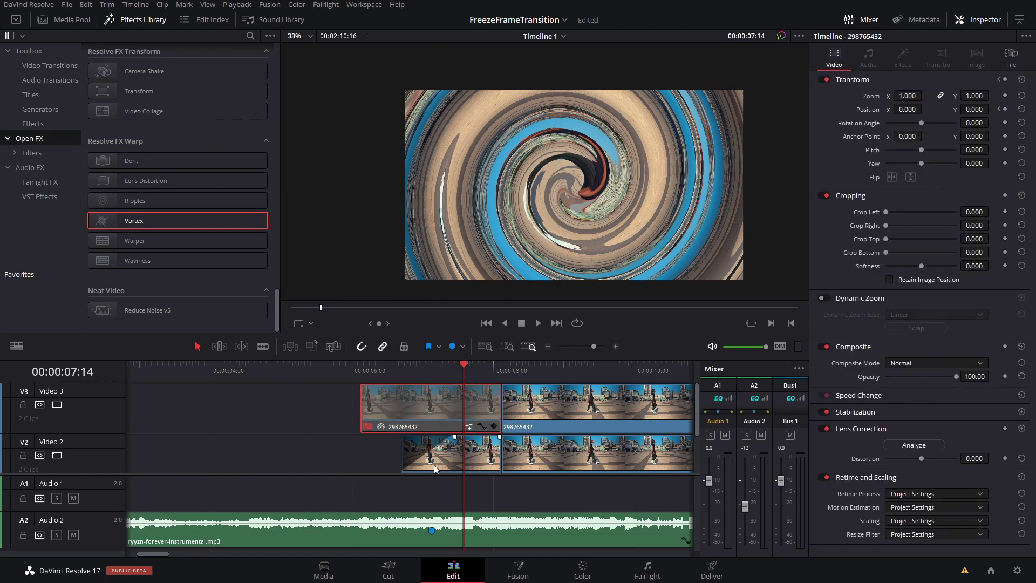
pyautogui.click(452, 454)
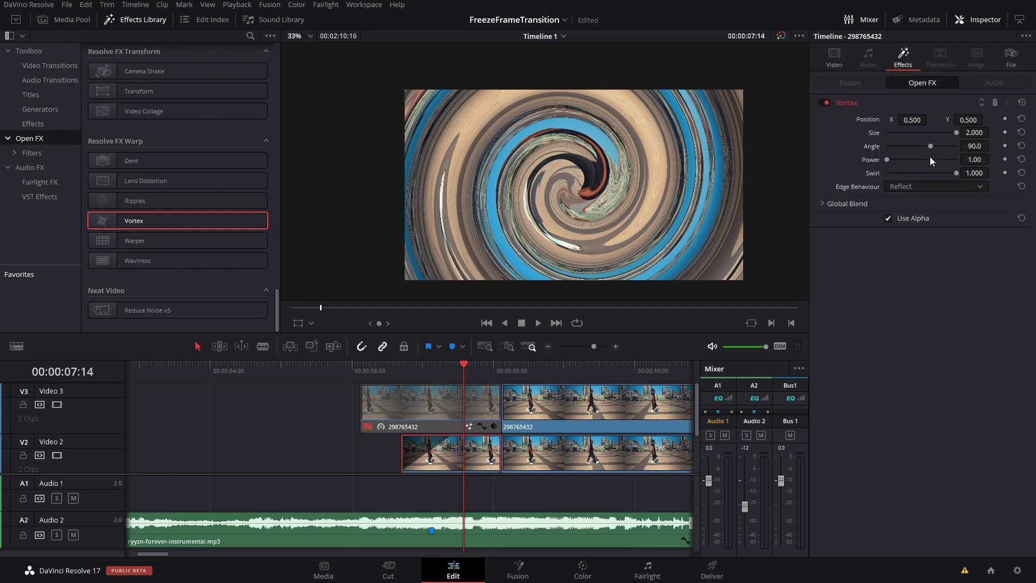
pyautogui.click(964, 186)
pyautogui.click(964, 187)
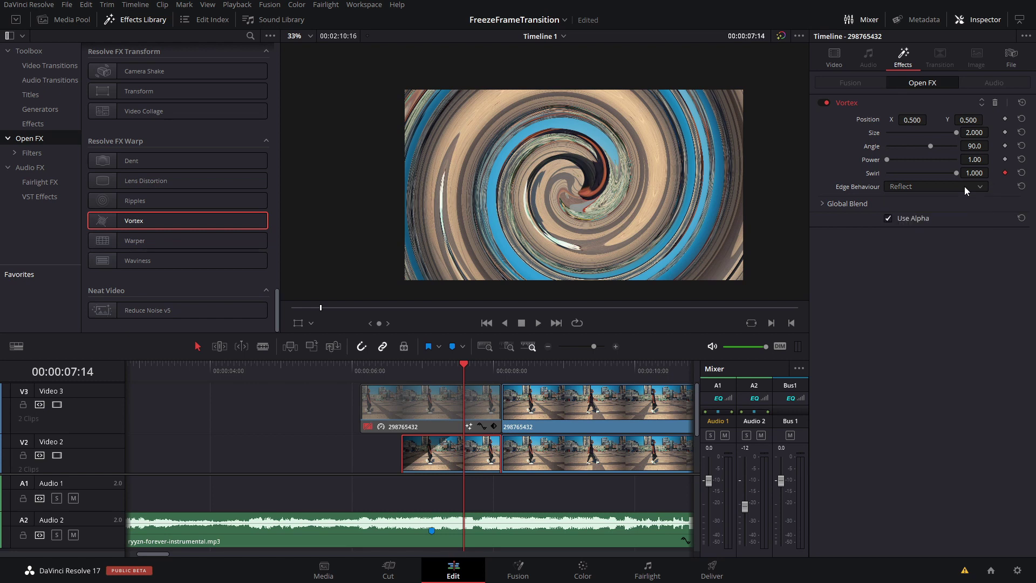
pyautogui.click(1005, 146)
# Step: Keyframe the Vortex Size, Angle and Swirl at the start of the Video 2 clip, 00:00:06:17
pyautogui.click(407, 374)
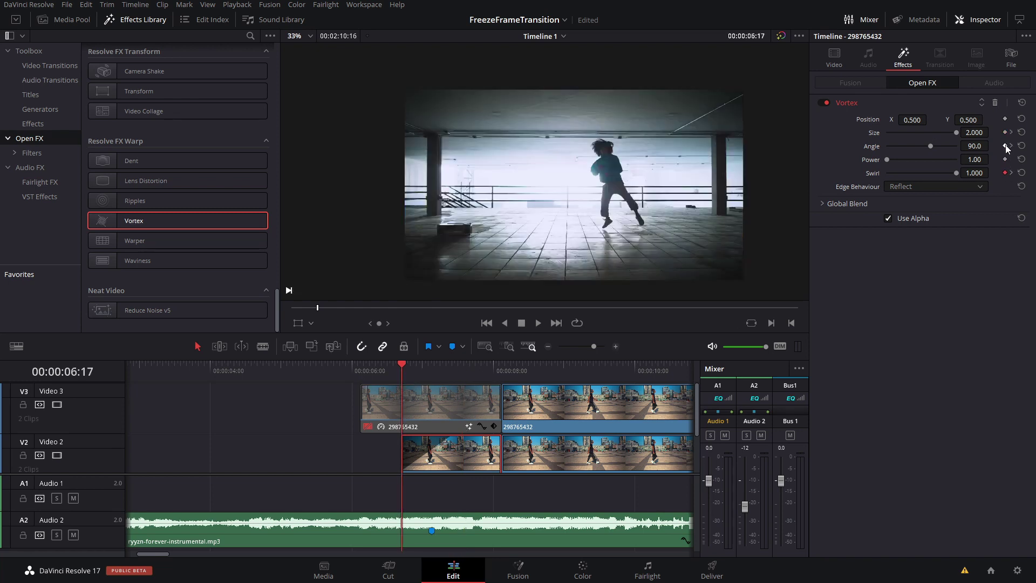
pyautogui.click(1005, 146)
pyautogui.click(1005, 132)
# Step: Set the Vortex Position X to -0.459 near the Video 2 clip's start and keyframe Position at 00:00:06:19
pyautogui.moveTo(435, 375); pyautogui.dragTo(463, 371)
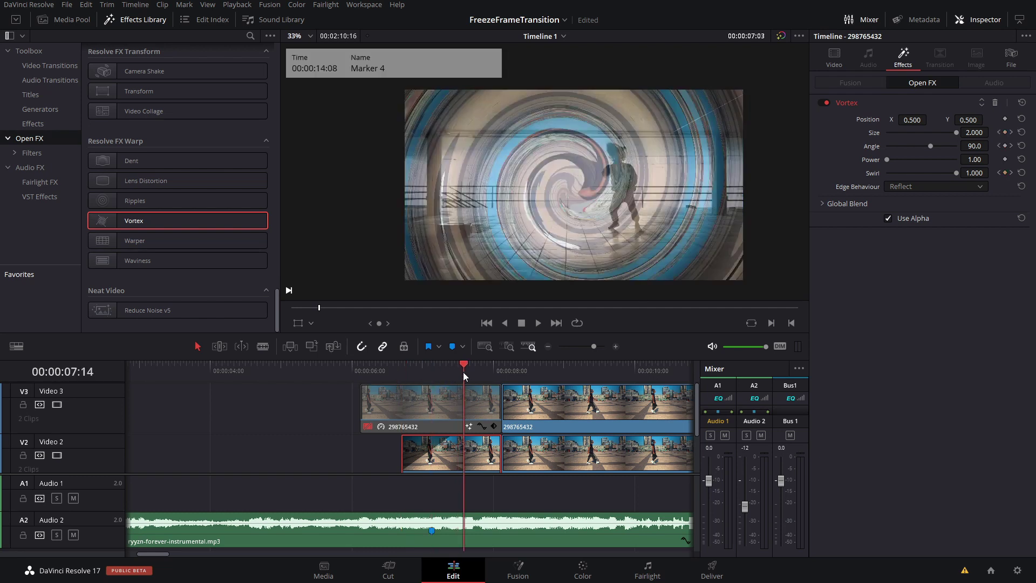
pyautogui.moveTo(912, 120); pyautogui.dragTo(860, 118)
pyautogui.doubleClick(859, 118)
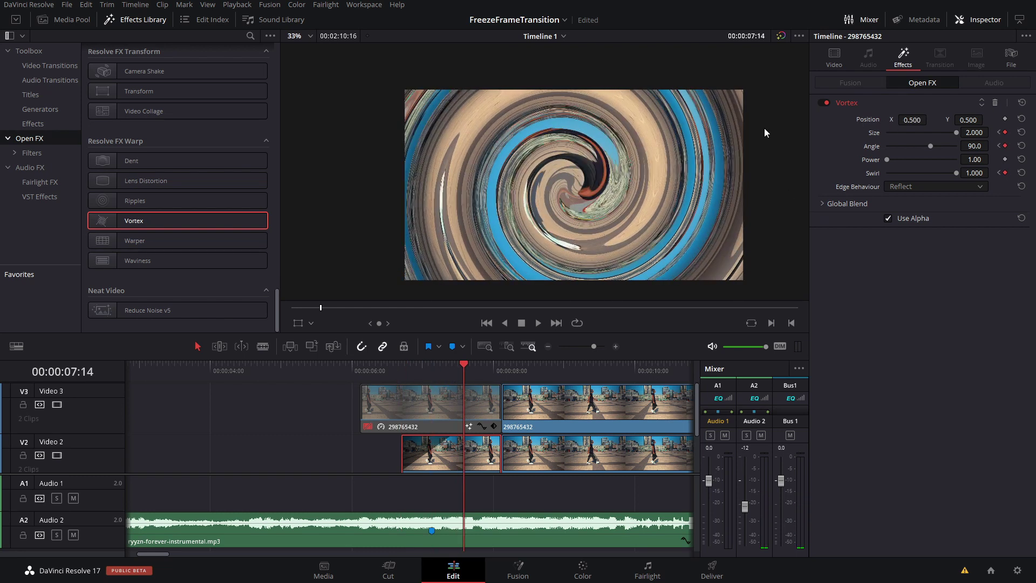
pyautogui.click(403, 373)
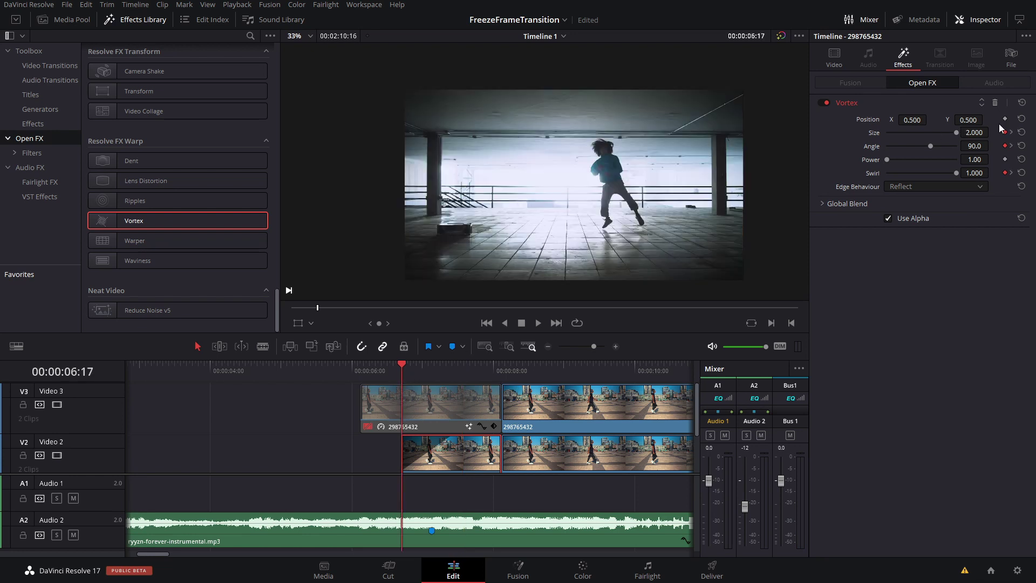
pyautogui.moveTo(919, 119); pyautogui.dragTo(872, 118)
pyautogui.press('Right')
pyautogui.press('Right')
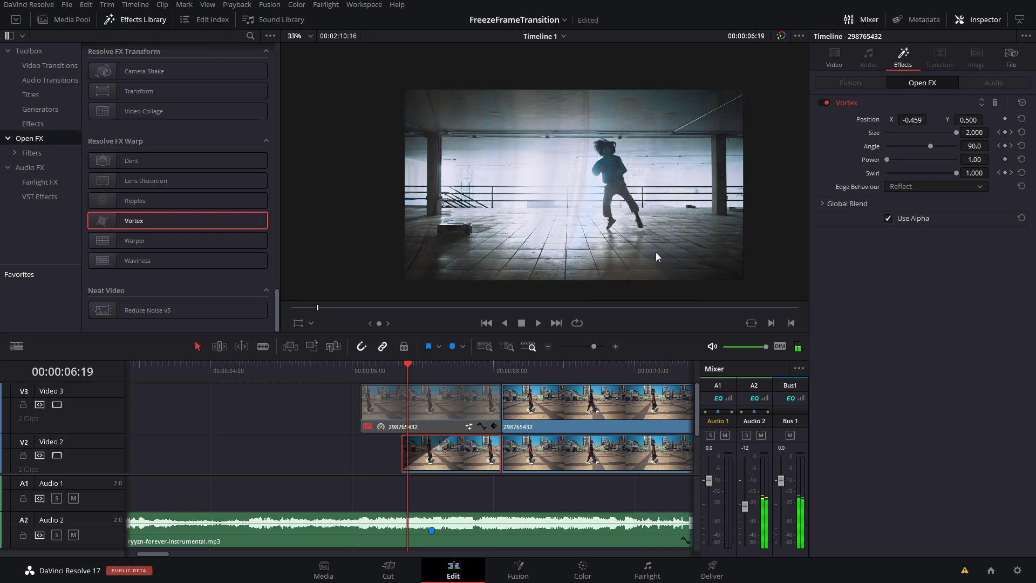
pyautogui.click(1006, 118)
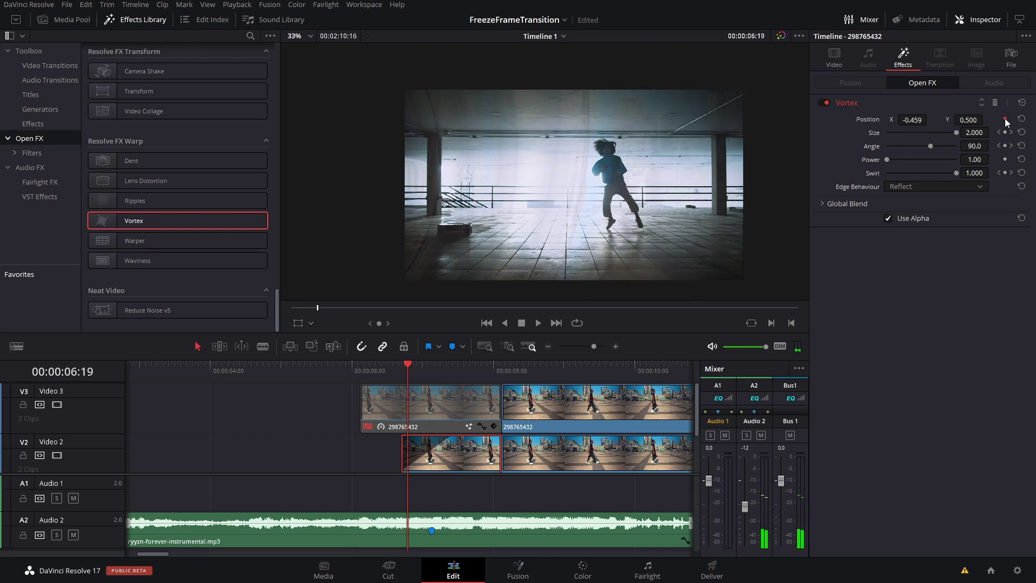
# Step: Set the Vortex Position X to 0.500 at the 00:00:07:14 keyframe
pyautogui.click(446, 376)
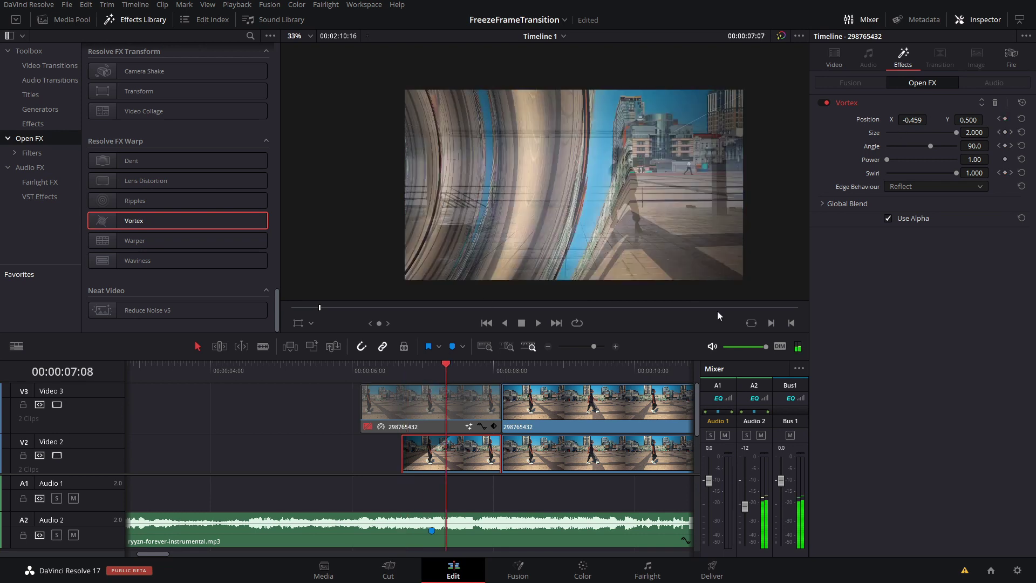
pyautogui.click(1011, 173)
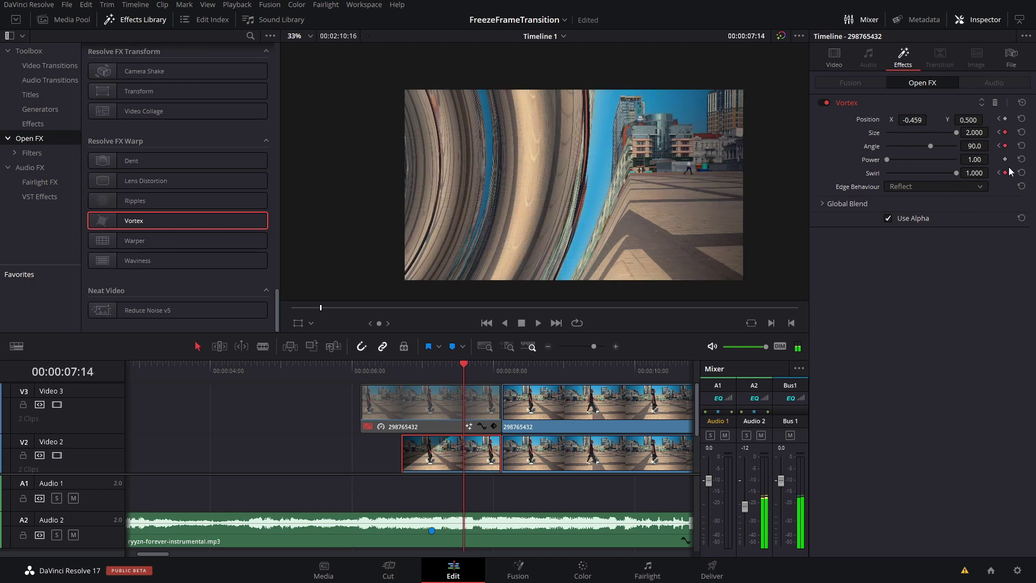
pyautogui.click(921, 116)
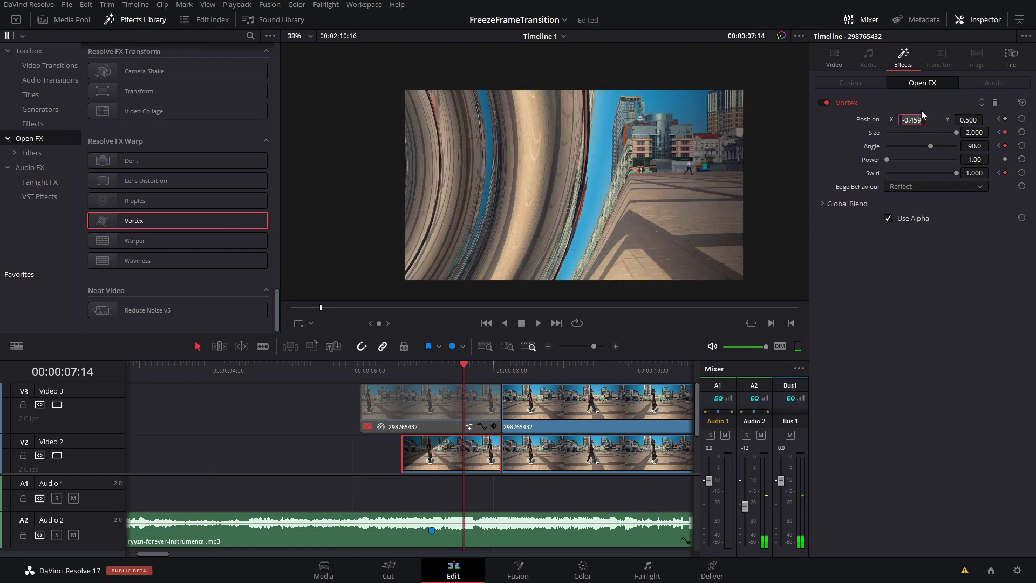
pyautogui.write('.5')
pyautogui.press('Return')
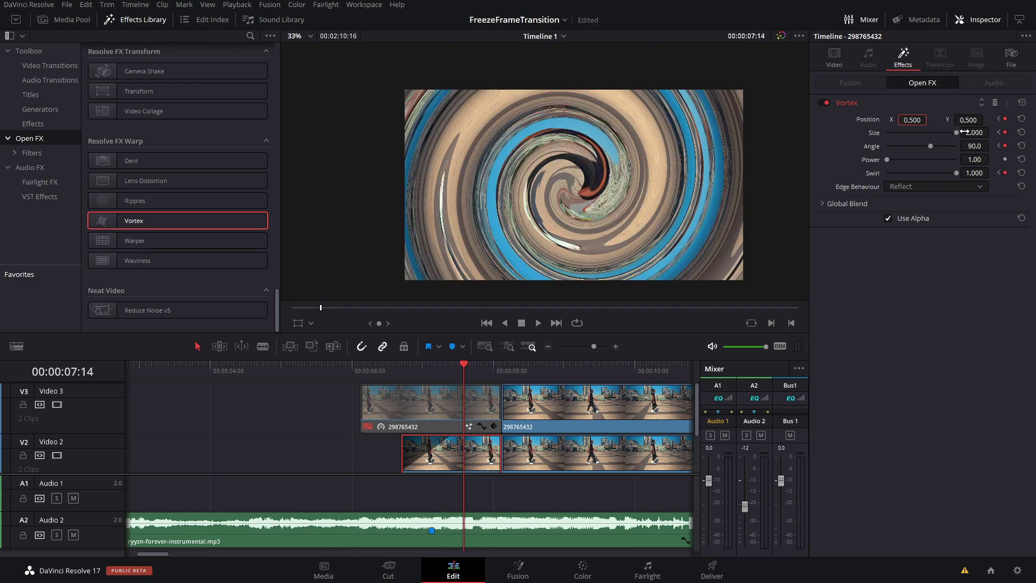
# Step: At 00:00:07:14, set the Vortex Swirl to 0.000 and the Angle to 0
pyautogui.moveTo(954, 135)
pyautogui.mouseDown()
pyautogui.moveTo(882, 134)
pyautogui.moveTo(963, 137)
pyautogui.mouseUp()
pyautogui.moveTo(464, 369); pyautogui.dragTo(465, 375)
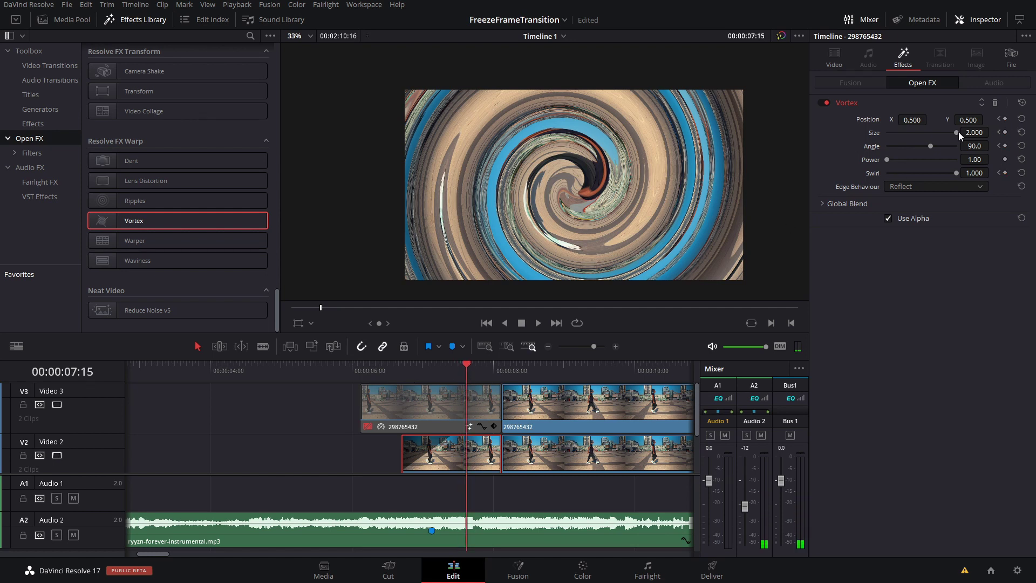
pyautogui.click(465, 365)
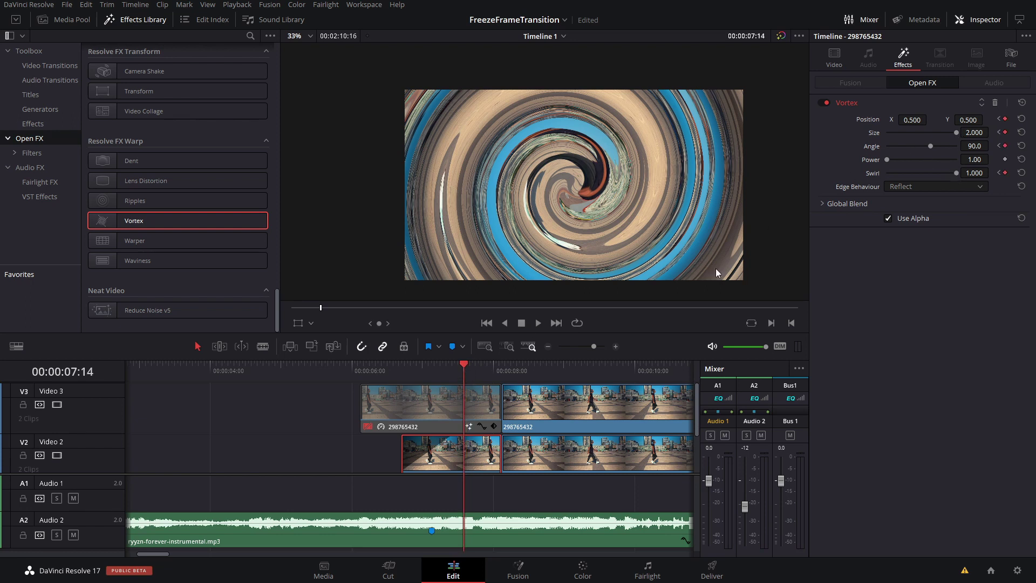
pyautogui.moveTo(953, 174); pyautogui.dragTo(865, 180)
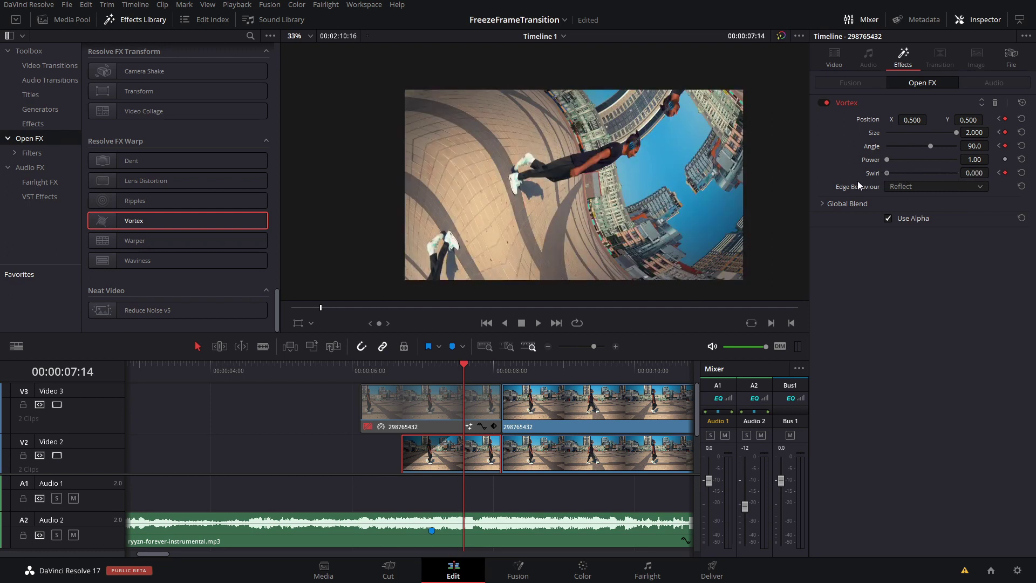
pyautogui.moveTo(930, 149)
pyautogui.mouseDown()
pyautogui.moveTo(918, 147)
pyautogui.moveTo(930, 147)
pyautogui.mouseUp()
pyautogui.doubleClick(970, 147)
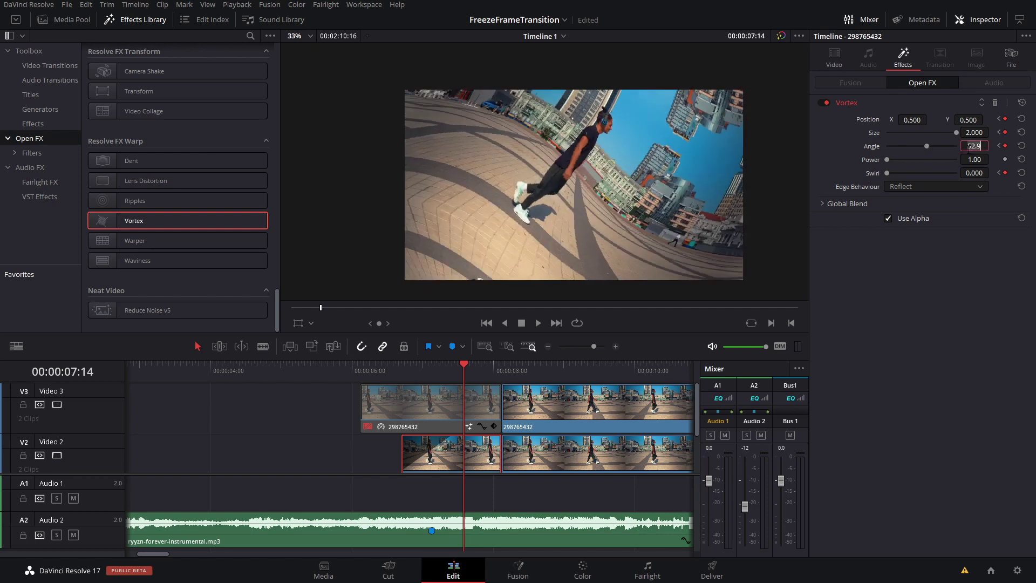
pyautogui.write('0')
pyautogui.press('Return')
# Step: Play the vortex animation repeatedly from 00:00:06:17 to check how the background enters
pyautogui.click(402, 371)
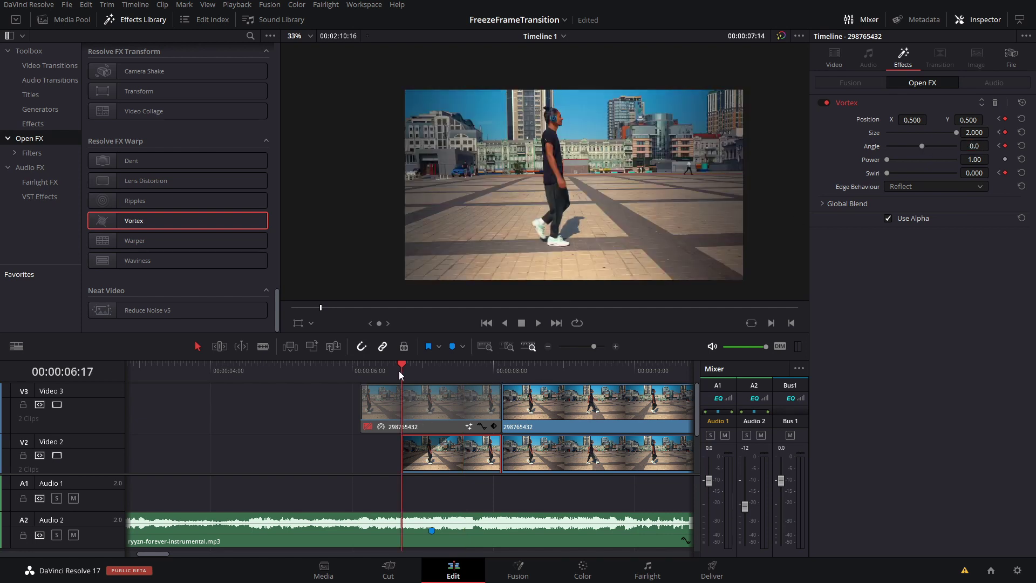
pyautogui.press('space')
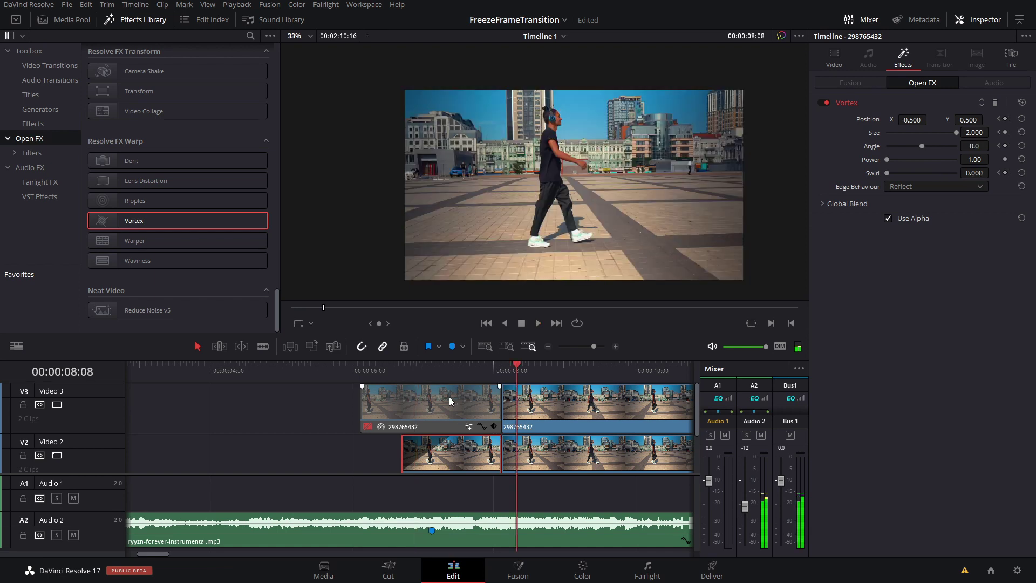
pyautogui.click(406, 377)
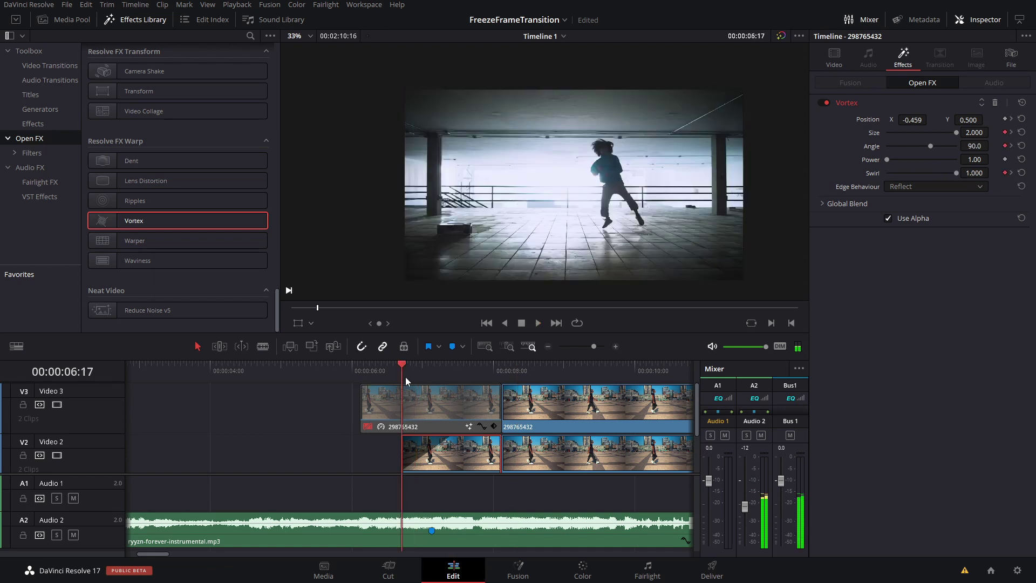
pyautogui.press('space')
pyautogui.press('space')
pyautogui.click(409, 378)
pyautogui.press('space')
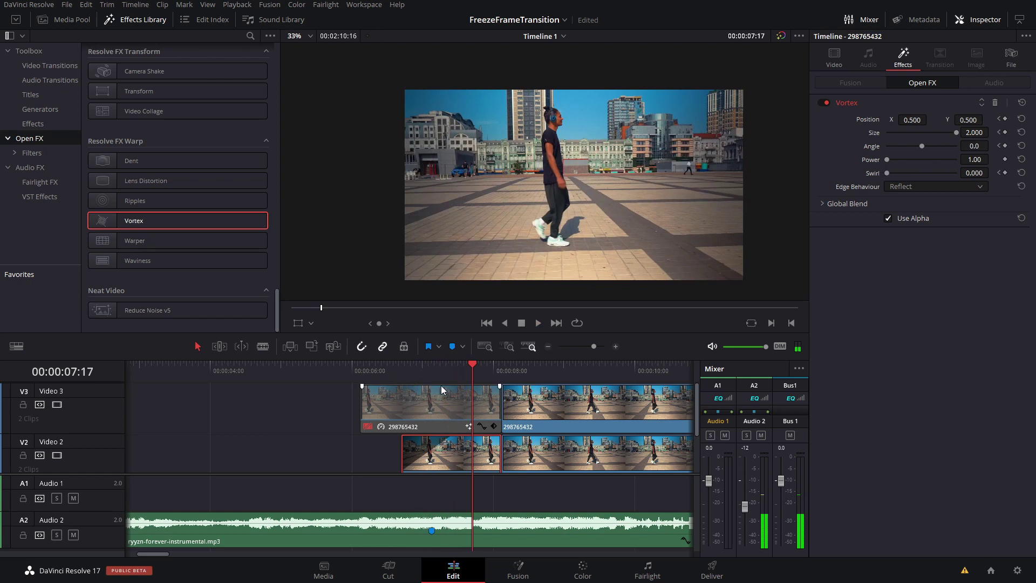
pyautogui.moveTo(954, 133); pyautogui.dragTo(944, 133)
# Step: Re-enable the first Video 3 clip and play the transition with the masked man sliding in over the vortex
pyautogui.click(433, 400)
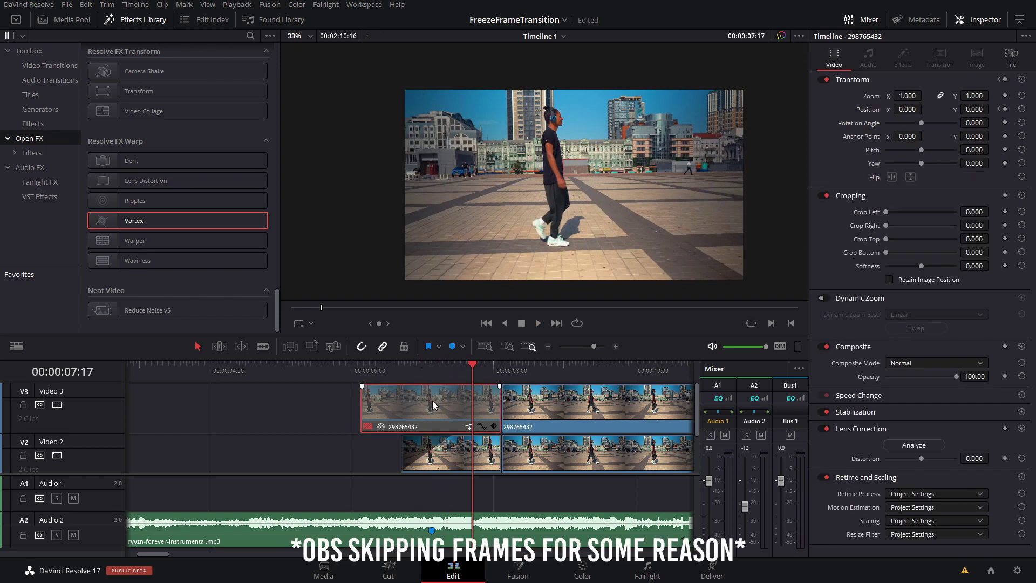
pyautogui.click(334, 370)
pyautogui.click(303, 404)
pyautogui.press('space')
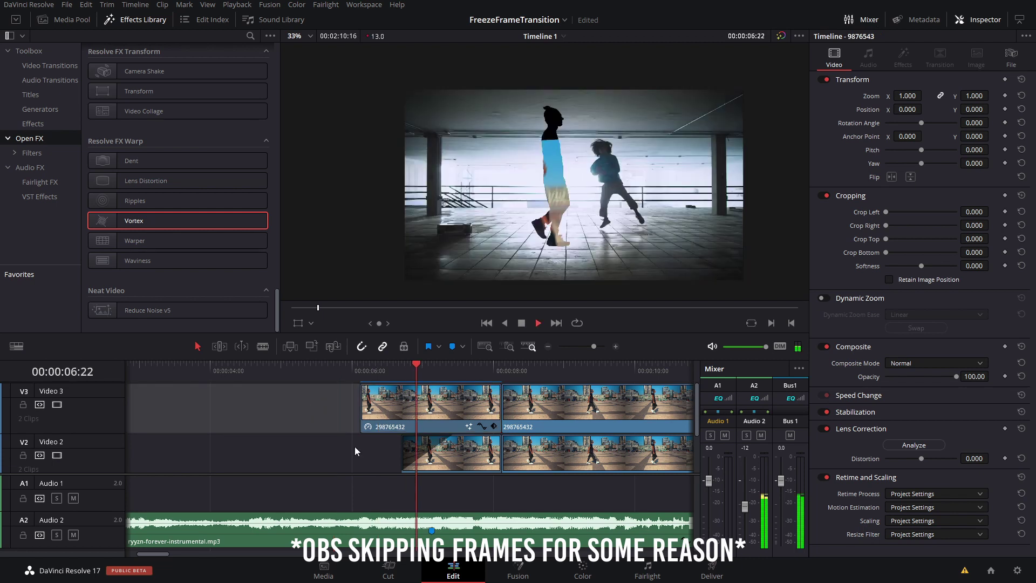
pyautogui.press('space')
pyautogui.click(403, 371)
pyautogui.press('space')
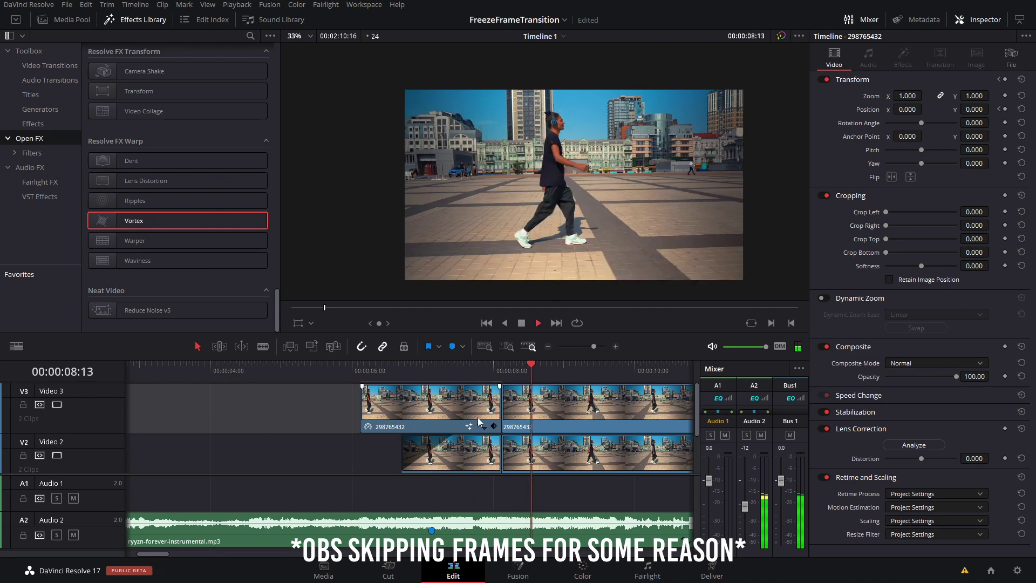
pyautogui.click(378, 373)
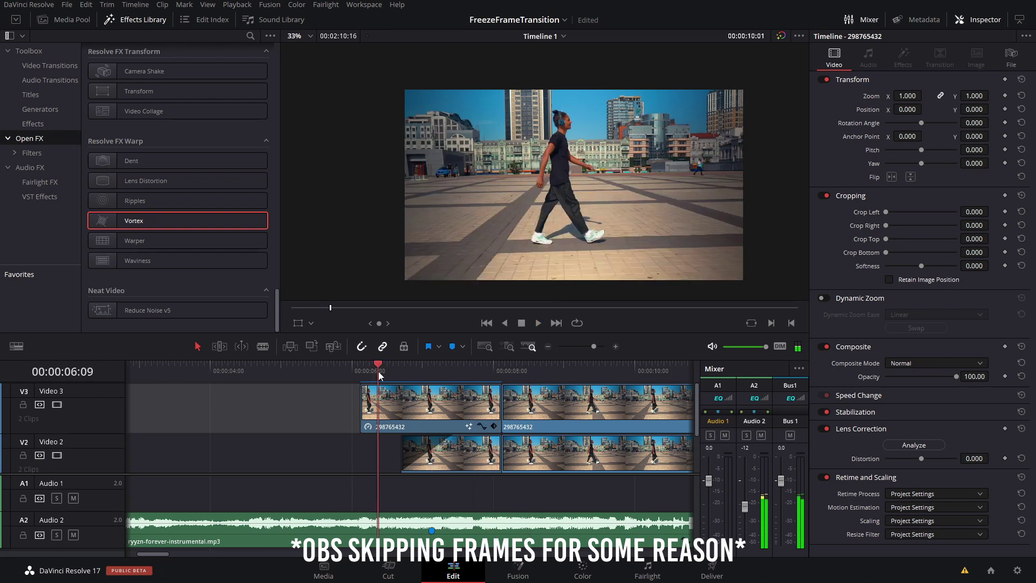
pyautogui.press('space')
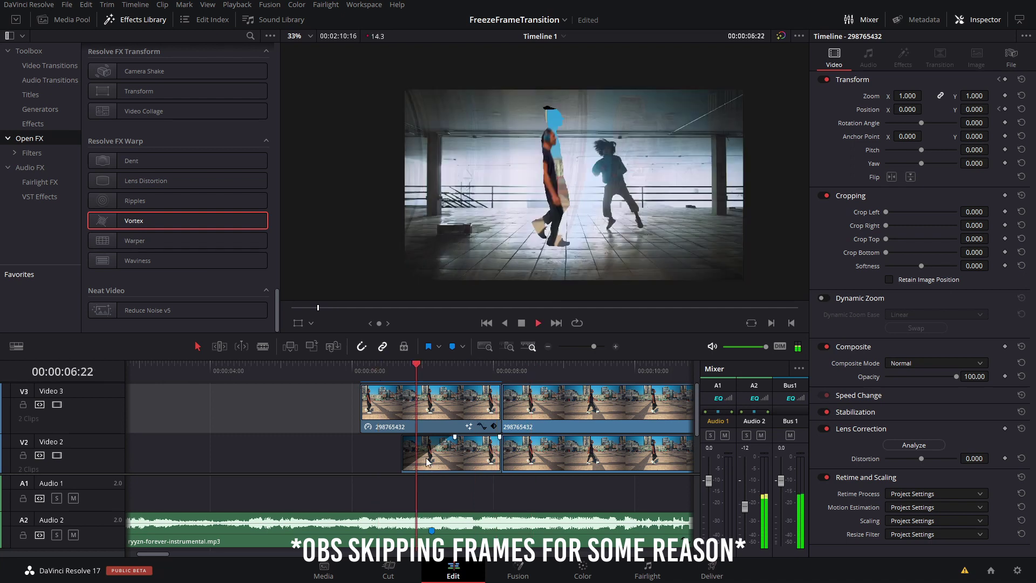
pyautogui.press('space')
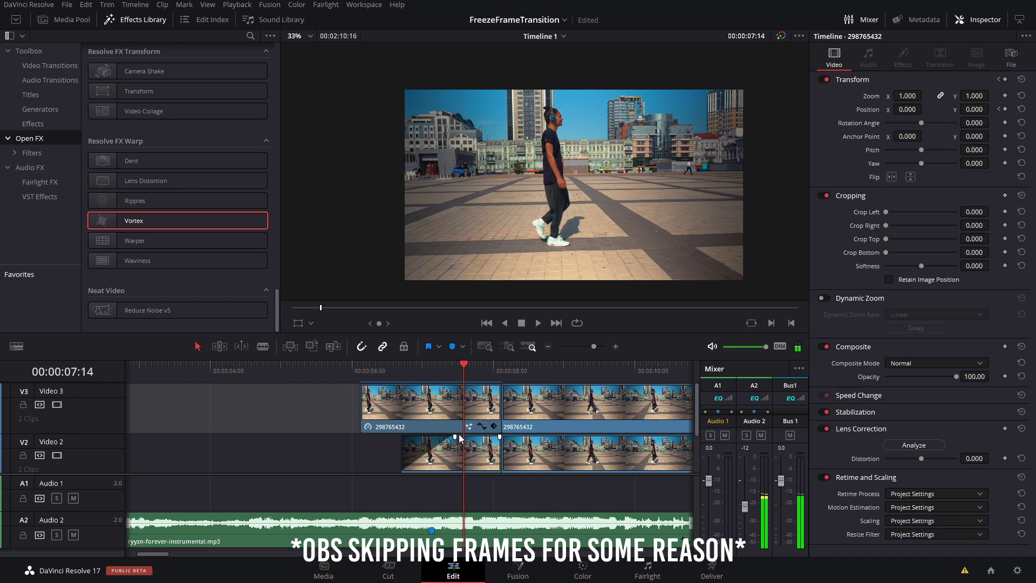
pyautogui.press('space')
pyautogui.press('space')
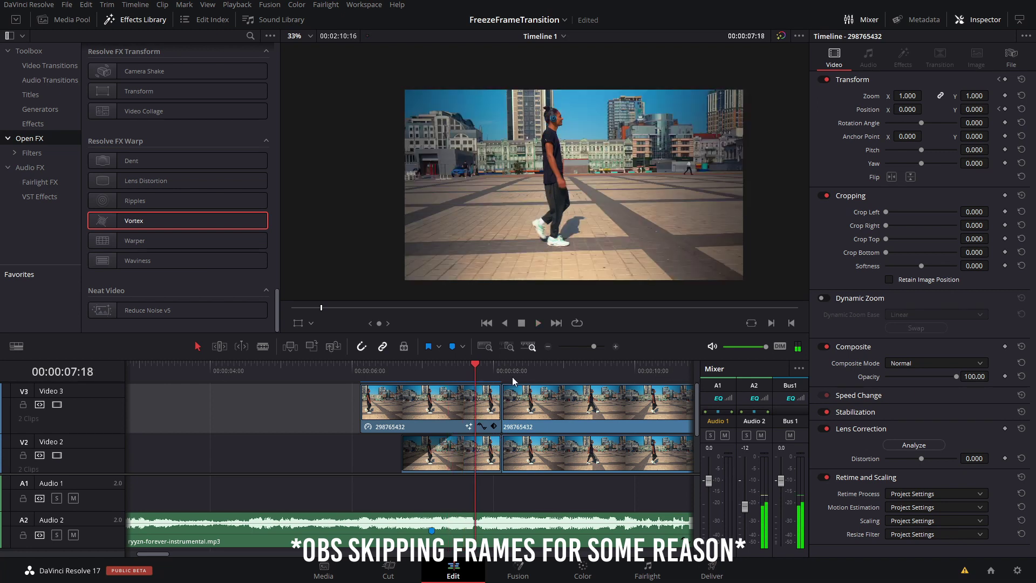
# Step: Shift the second clips on Video 2 and Video 3 earlier to start at 00:00:07:19 and save the project
pyautogui.moveTo(484, 372); pyautogui.dragTo(478, 374)
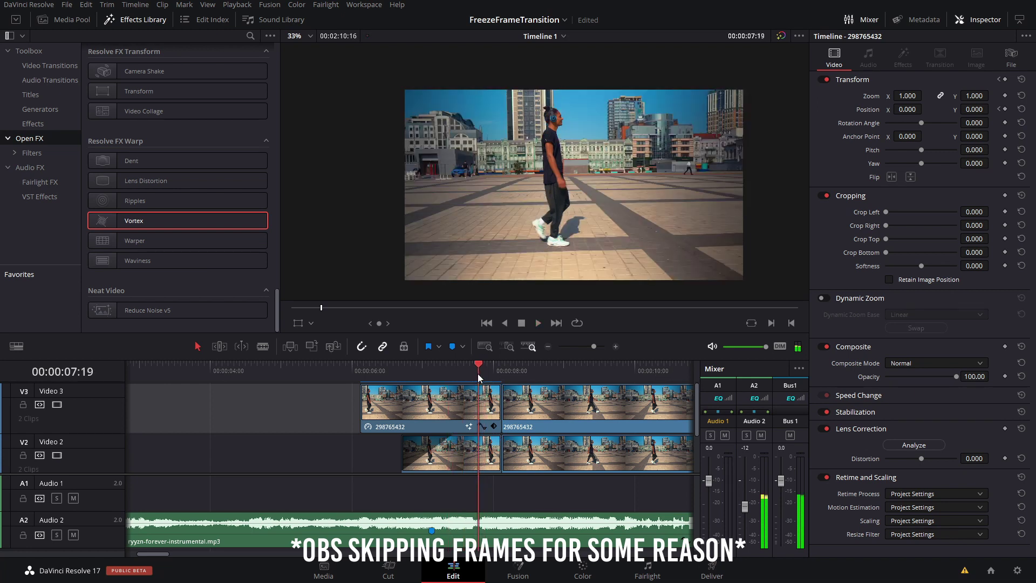
pyautogui.click(542, 444)
pyautogui.keyDown('ctrl'); pyautogui.click(531, 415); pyautogui.keyUp('ctrl')
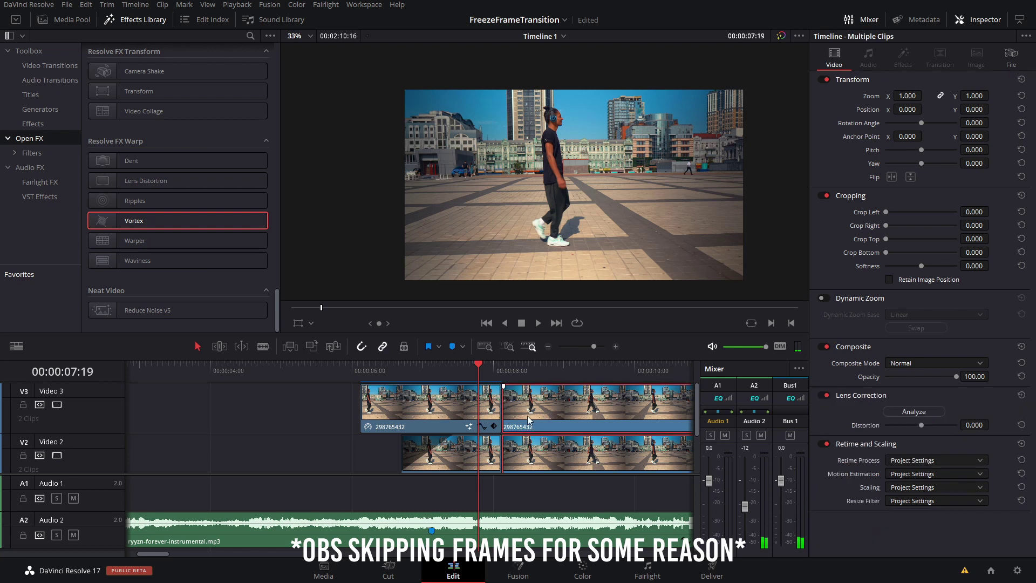
pyautogui.moveTo(529, 420); pyautogui.dragTo(509, 414)
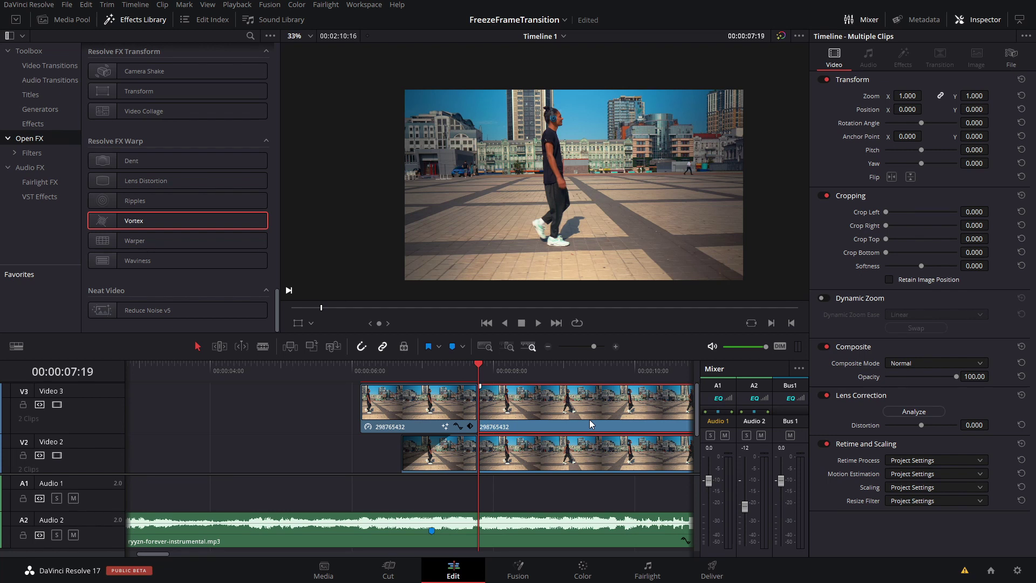
pyautogui.click(349, 371)
pyautogui.hotkey('ctrl', 's')
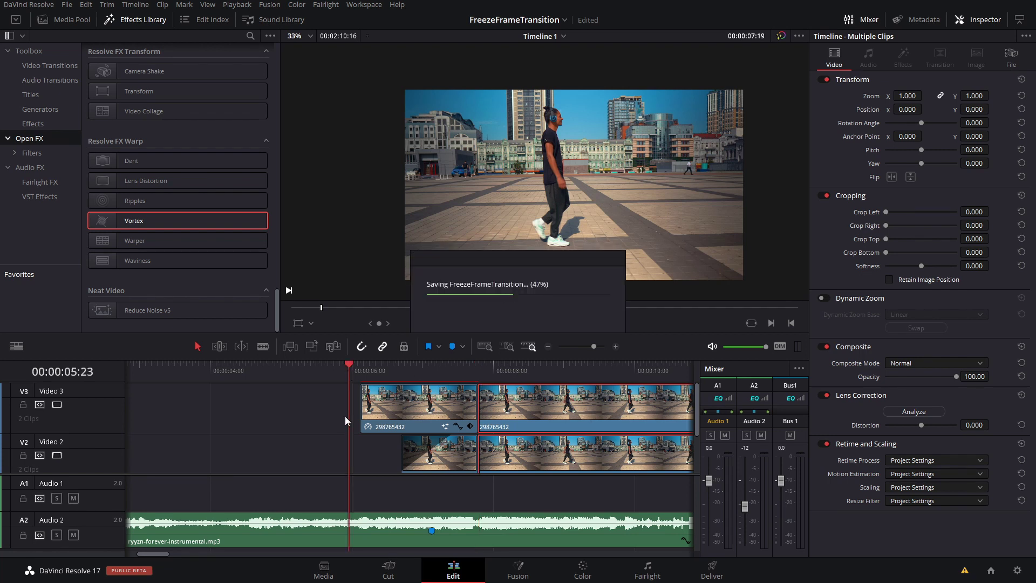
# Step: Play the transition from 00:00:05:23 and inspect the vortex frame at 00:00:07:10
pyautogui.press('space')
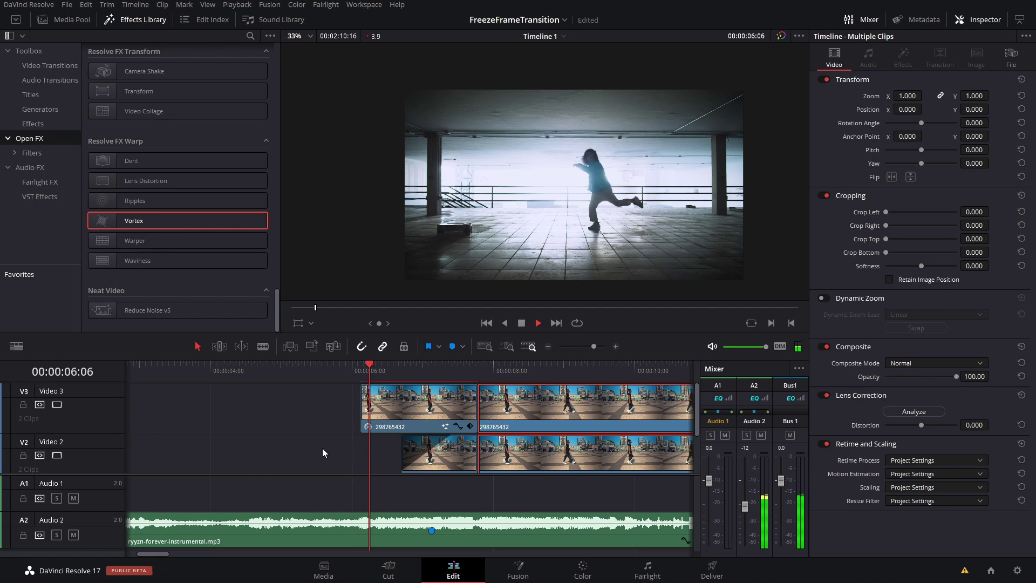
pyautogui.click(322, 448)
pyautogui.click(480, 377)
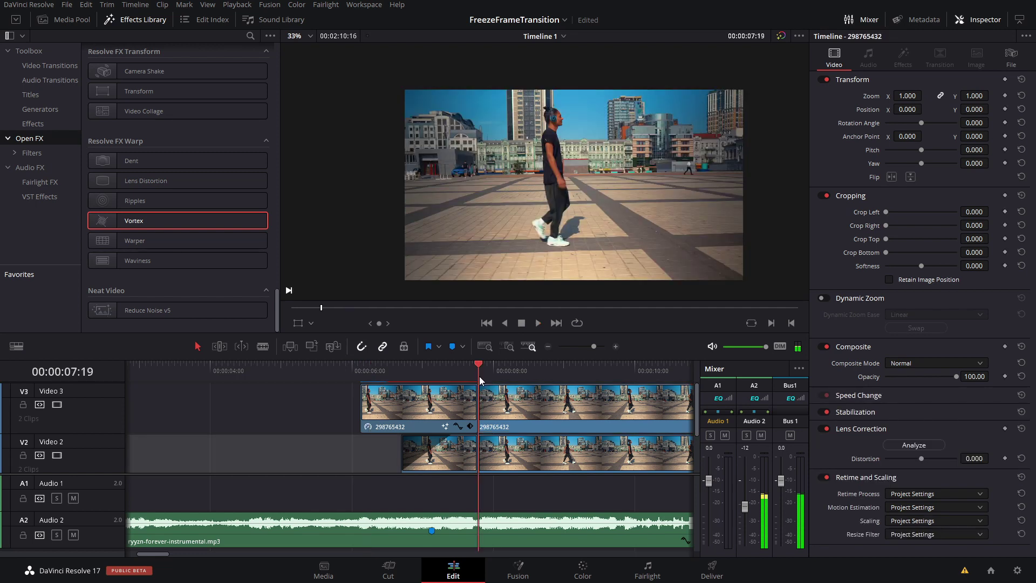
pyautogui.moveTo(479, 377); pyautogui.dragTo(453, 383)
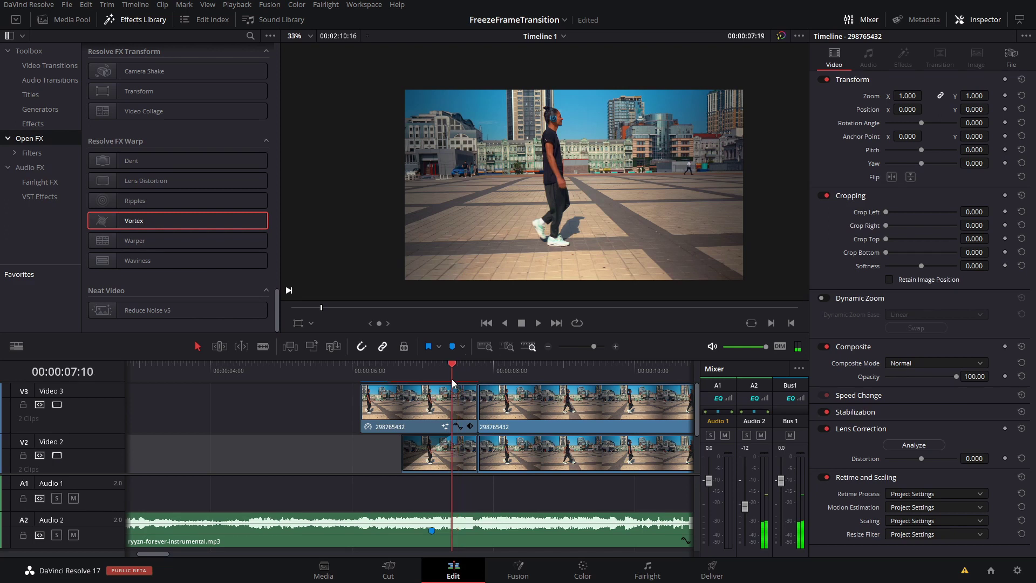
# Step: Check the Render Cache OFX Filter option of the first Video 2 clip and return the playhead to 00:00:07:19
pyautogui.rightClick(445, 457)
pyautogui.moveTo(502, 388)
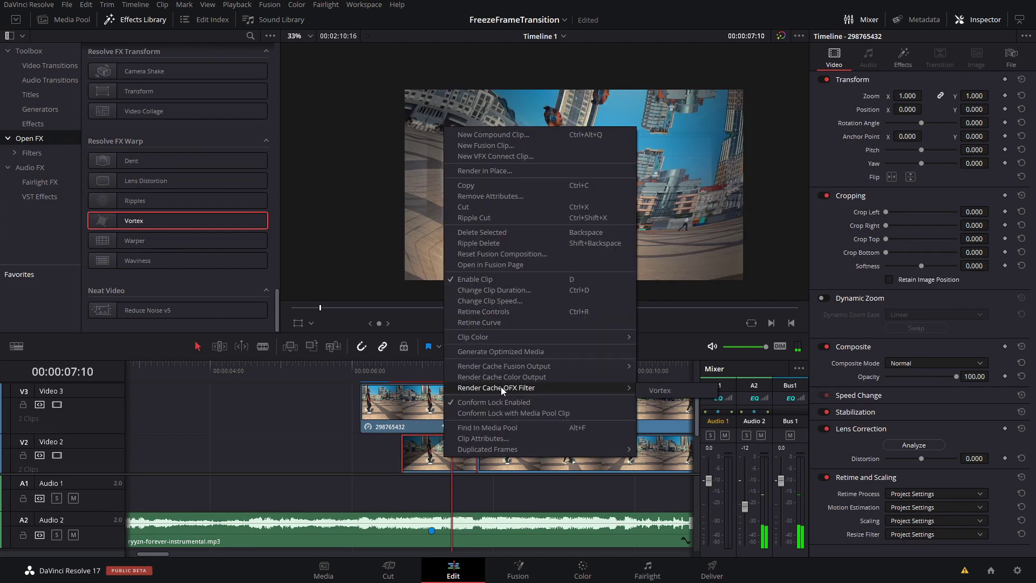
pyautogui.click(433, 466)
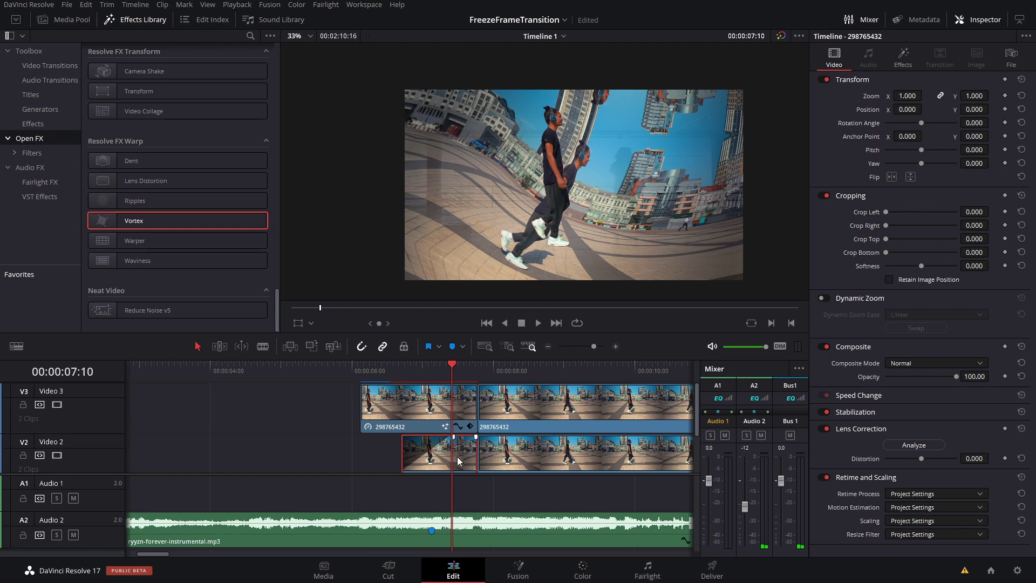
pyautogui.click(485, 375)
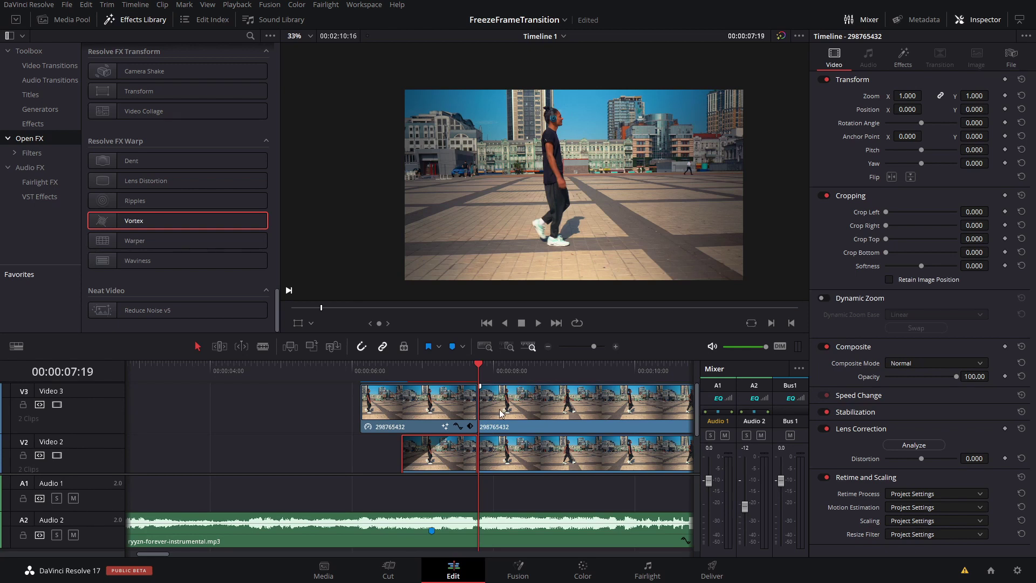
pyautogui.moveTo(478, 410); pyautogui.dragTo(455, 412)
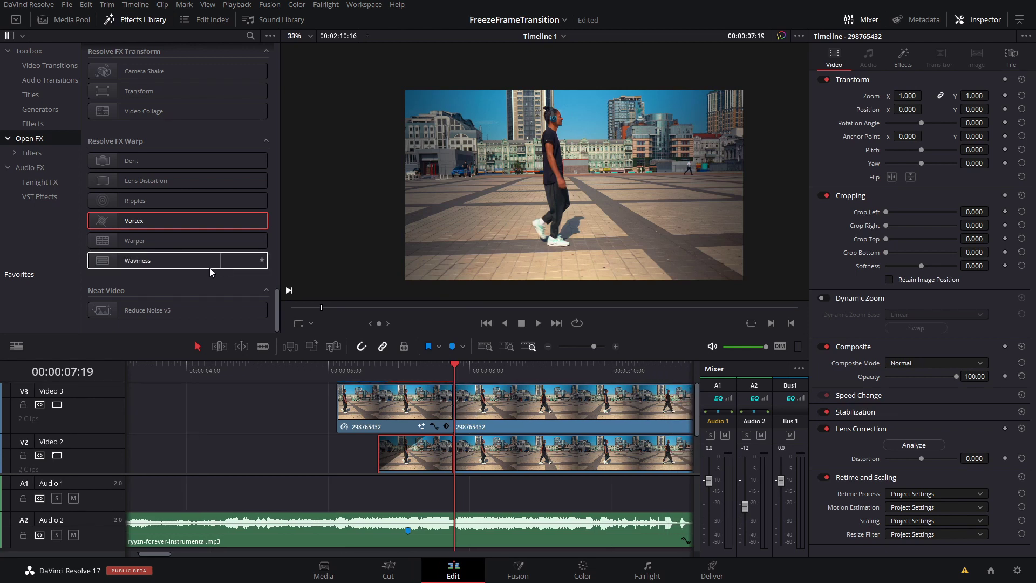
pyautogui.scroll(3, 209, 268)
pyautogui.scroll(10, 211, 128)
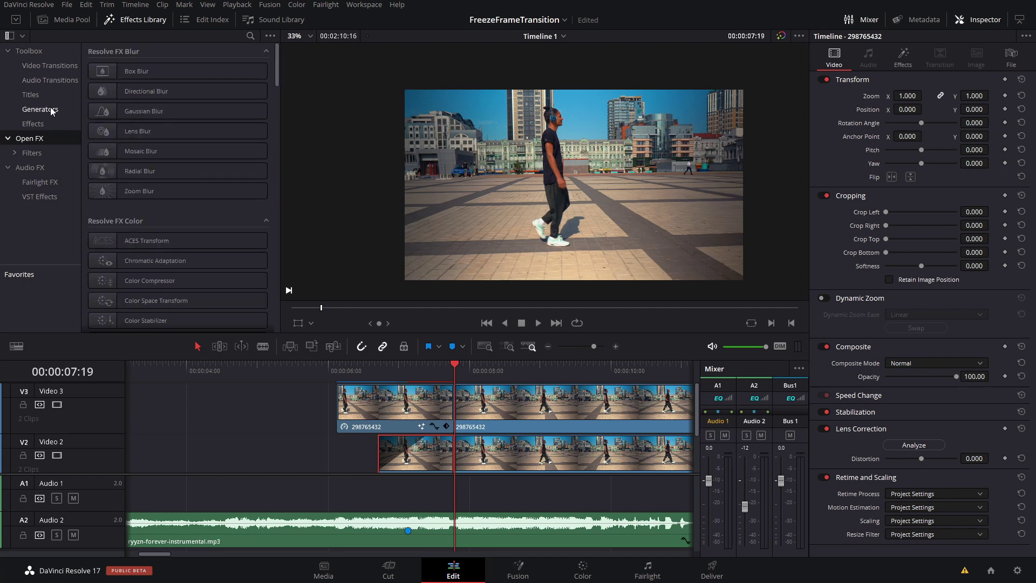
pyautogui.scroll(-2, 232, 197)
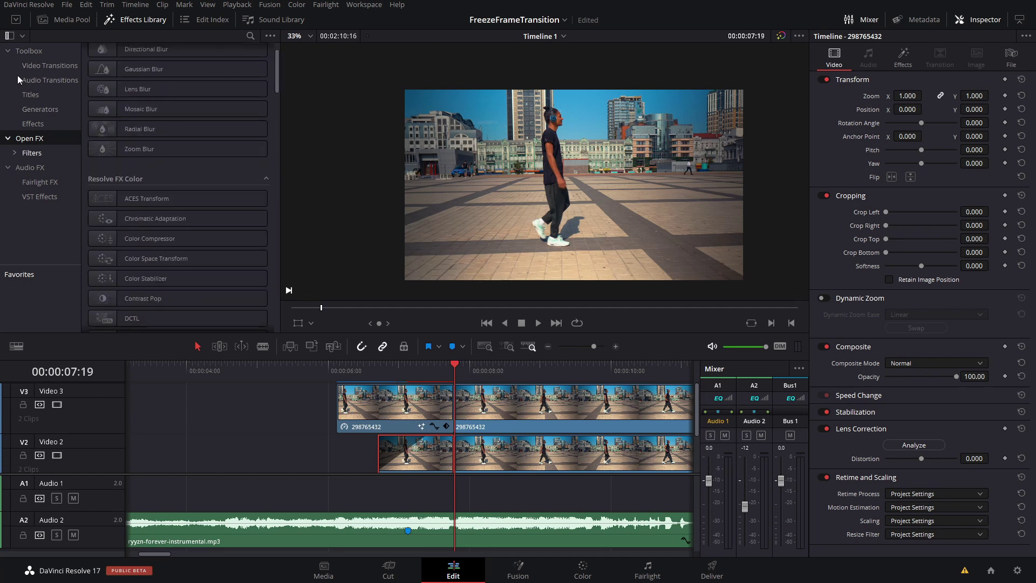
pyautogui.click(43, 123)
pyautogui.scroll(-1, 260, 172)
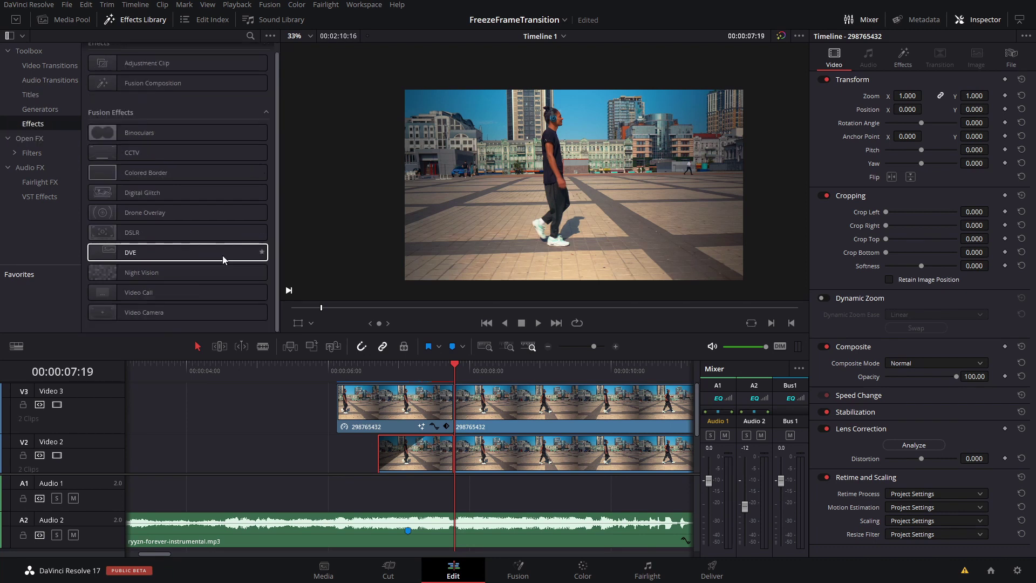
pyautogui.scroll(1, 223, 255)
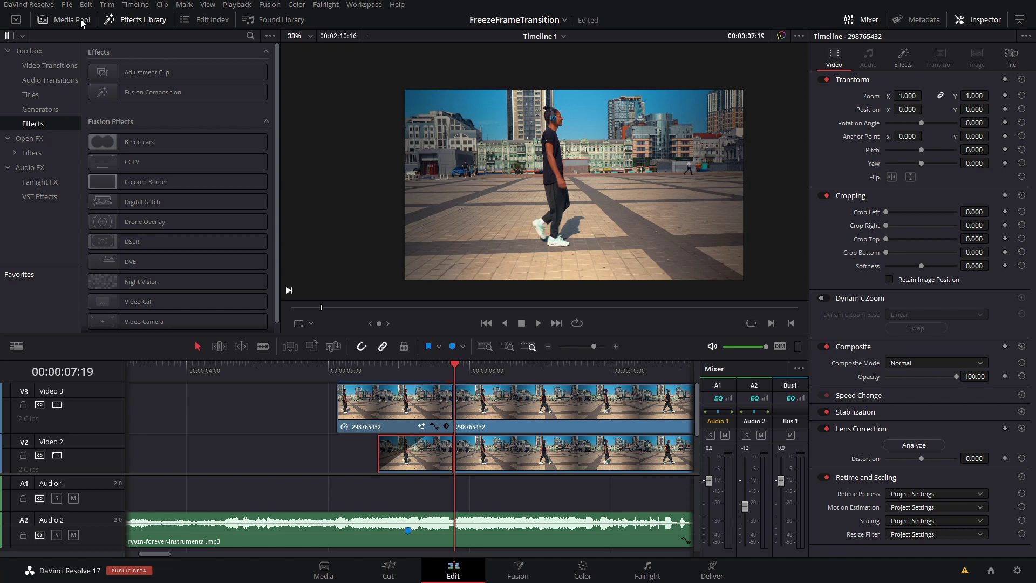
# Step: Open the Shake folder of the 24FPS THEIA transitions in the Power Bins
pyautogui.click(80, 19)
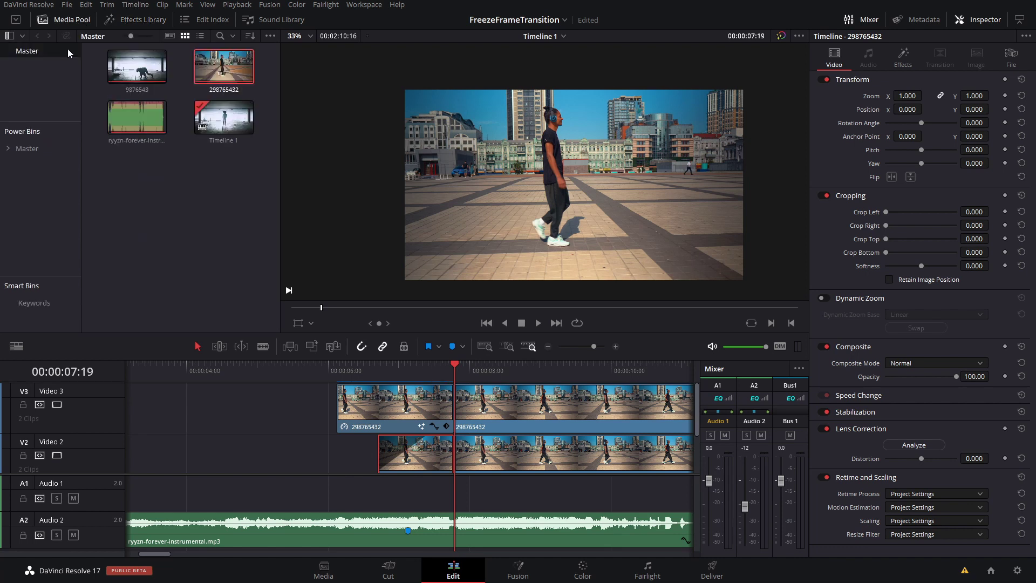
pyautogui.click(8, 148)
pyautogui.click(45, 193)
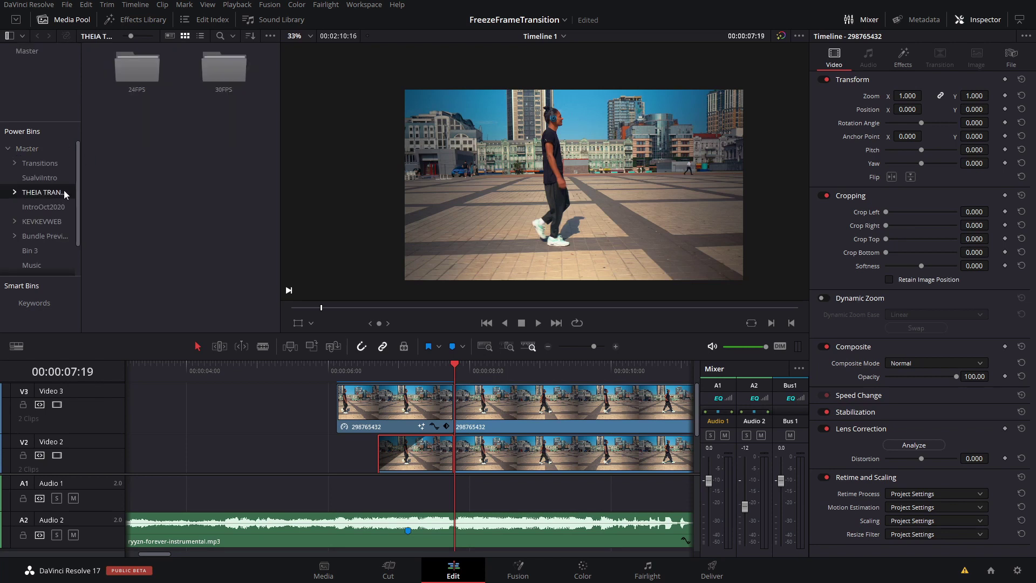
pyautogui.click(150, 66)
pyautogui.doubleClick(150, 66)
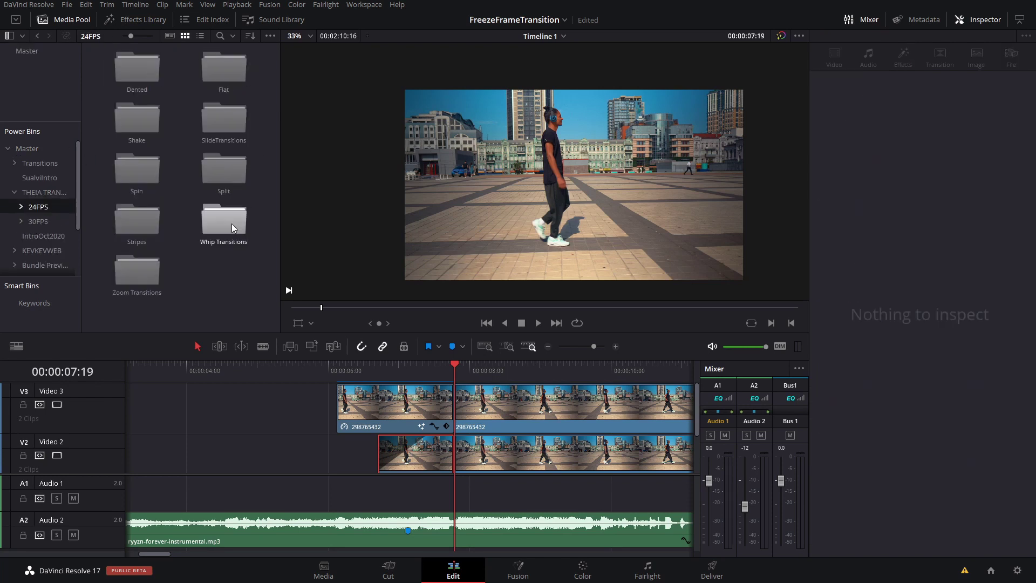
pyautogui.doubleClick(131, 118)
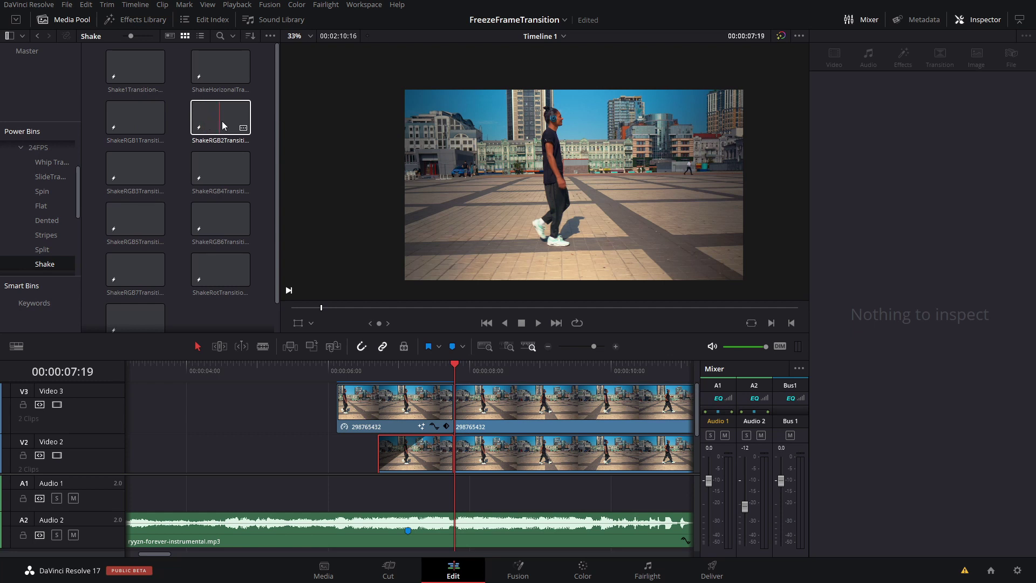
# Step: Place the ShakeRGB4Transition on a new Video 4 track above the second Video 3 clip and reduce the video track heights
pyautogui.scroll(-4, 45, 197)
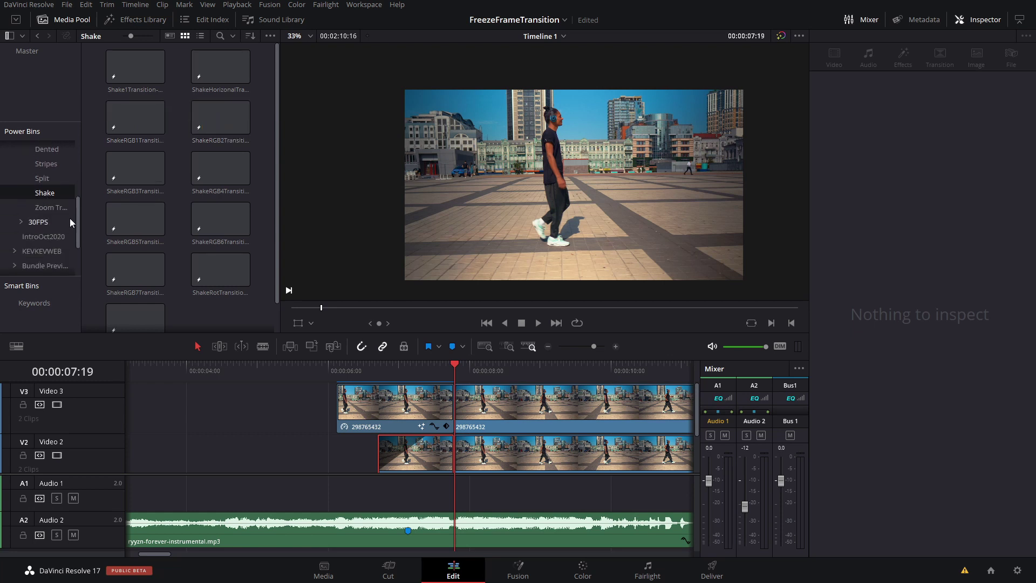
pyautogui.scroll(3, 63, 182)
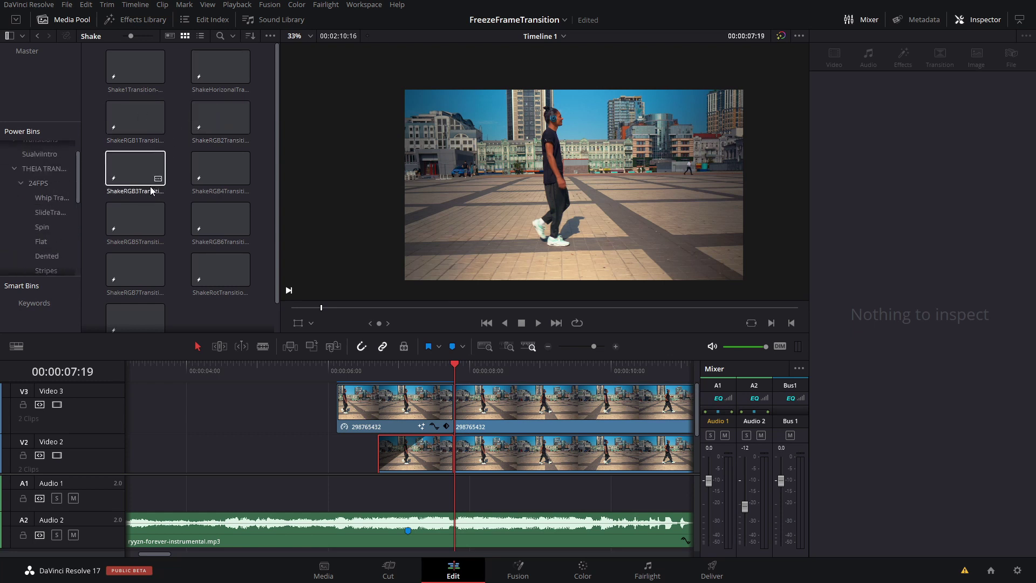
pyautogui.scroll(-2, 142, 277)
pyautogui.scroll(1, 146, 234)
pyautogui.click(226, 164)
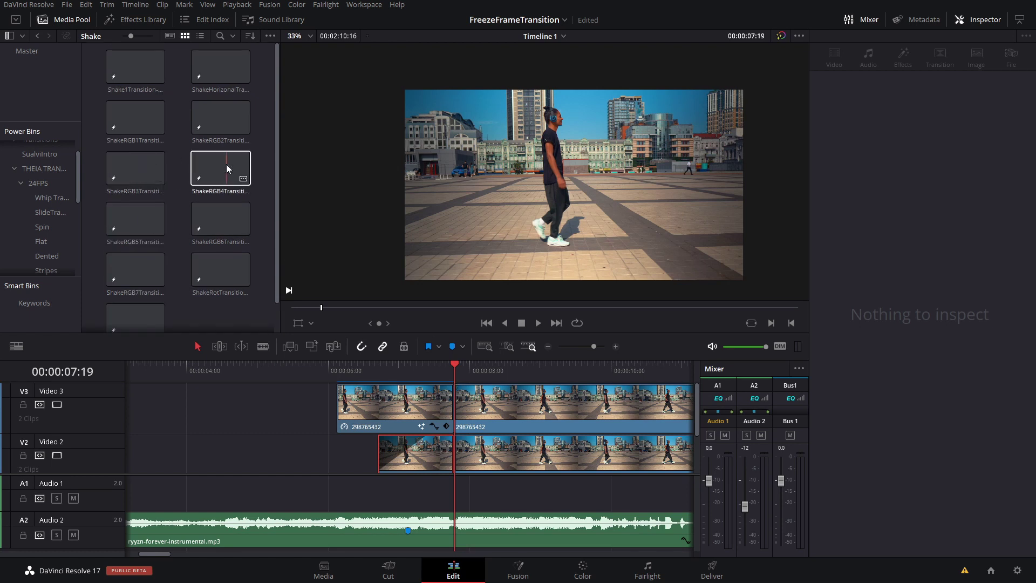
pyautogui.moveTo(450, 385); pyautogui.dragTo(511, 392)
pyautogui.scroll(-2, 501, 427)
pyautogui.scroll(-2, 501, 430)
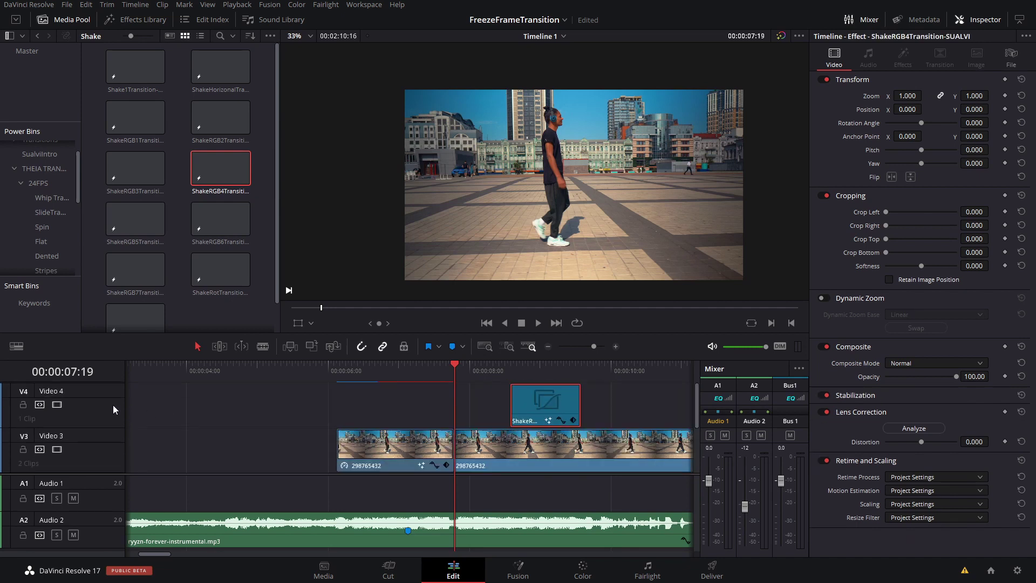
pyautogui.scroll(-2, 113, 406)
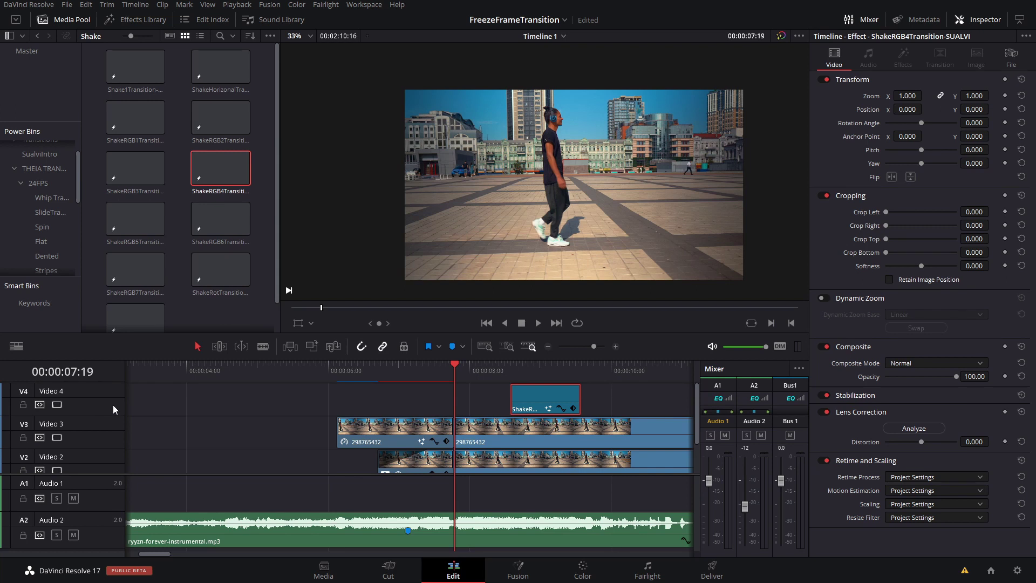
# Step: Move the shake effect on Video 4 to start at 00:00:07:23 and check its preview at 00:00:08:10
pyautogui.click(441, 375)
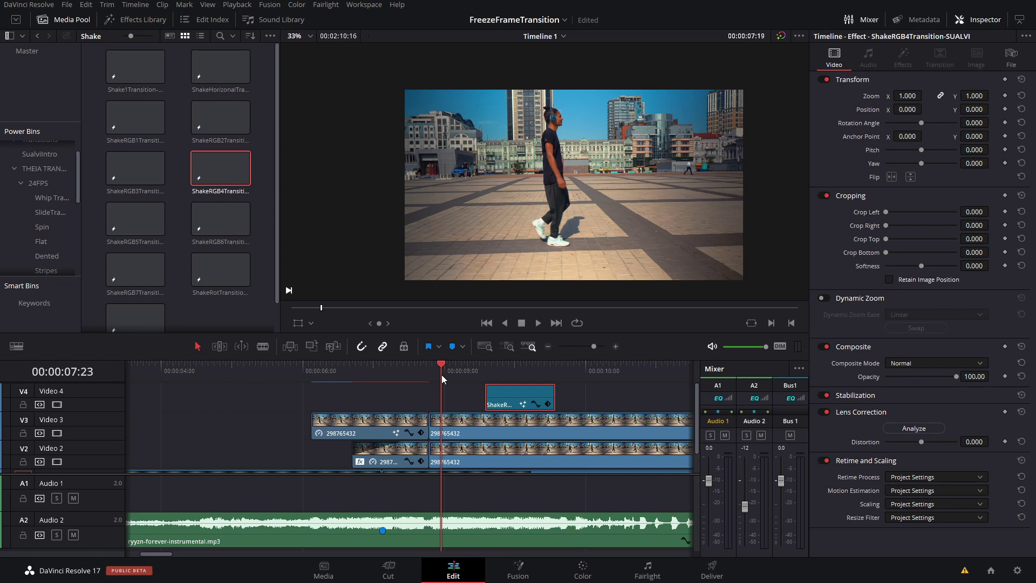
pyautogui.press('space')
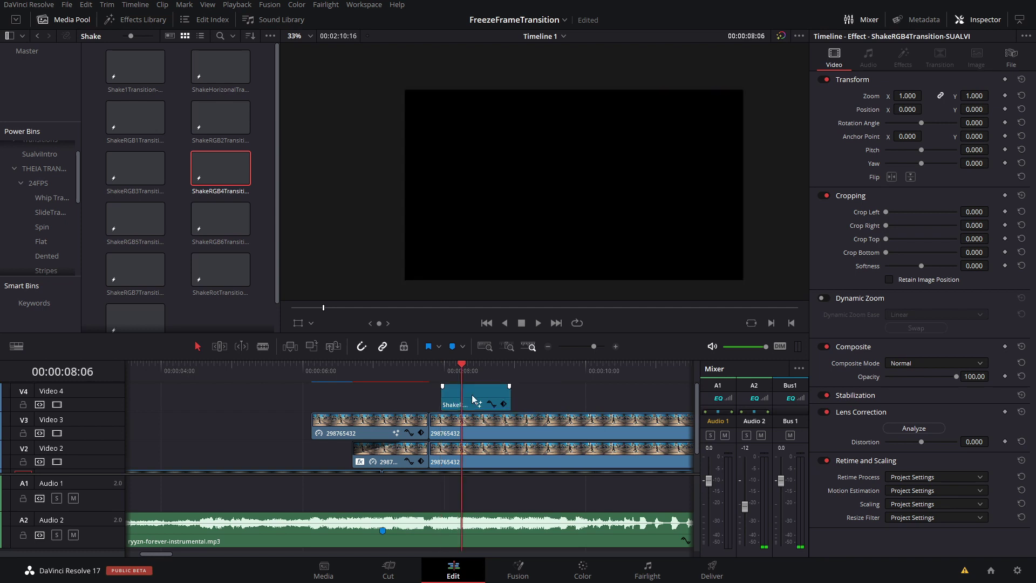
pyautogui.click(474, 397)
pyautogui.click(473, 365)
pyautogui.click(491, 402)
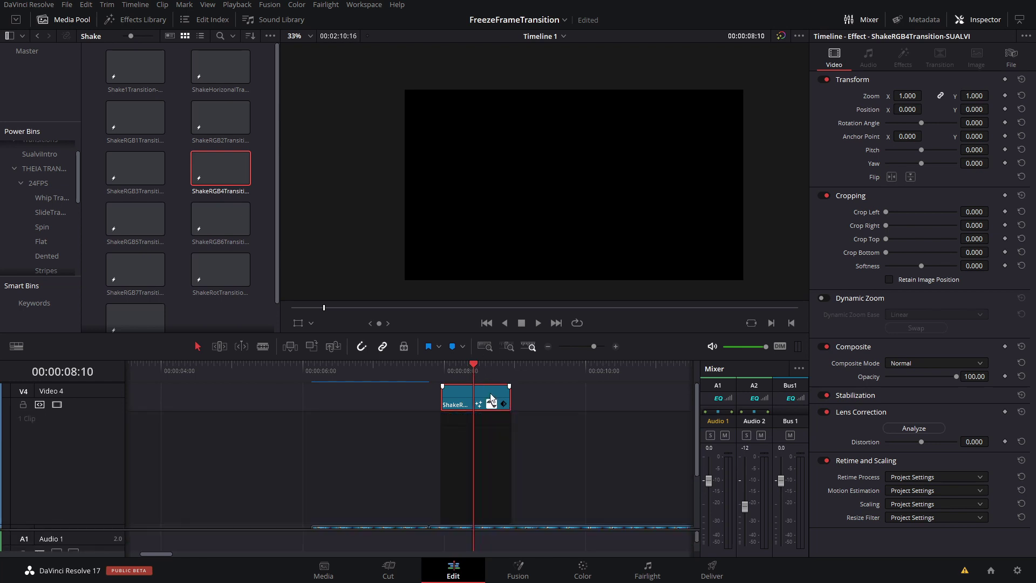
pyautogui.click(492, 402)
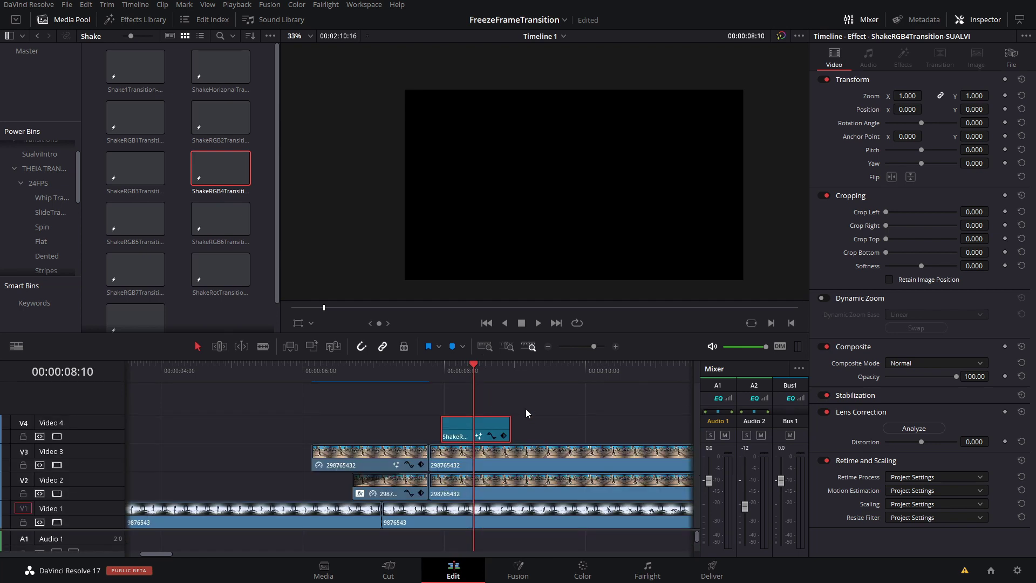
# Step: Add a basic Text title on a new Video 5 track directly above the shake effect
pyautogui.click(166, 20)
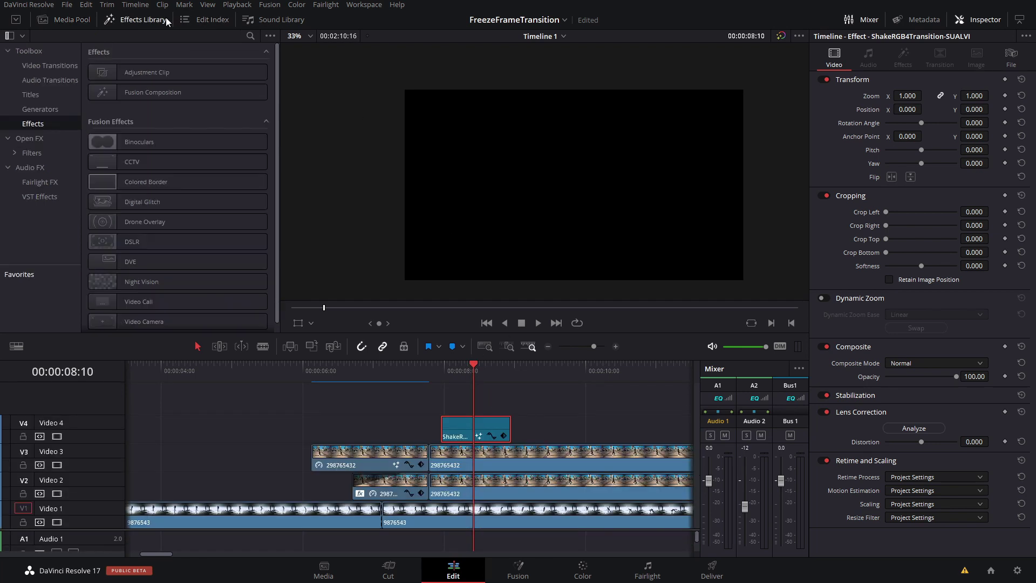
pyautogui.click(61, 97)
pyautogui.click(143, 152)
pyautogui.moveTo(143, 151); pyautogui.dragTo(527, 402)
# Step: Split the title at the end of the shake effect and delete the excess part
pyautogui.press('b')
pyautogui.click(522, 406)
pyautogui.press('a')
pyautogui.click(540, 401)
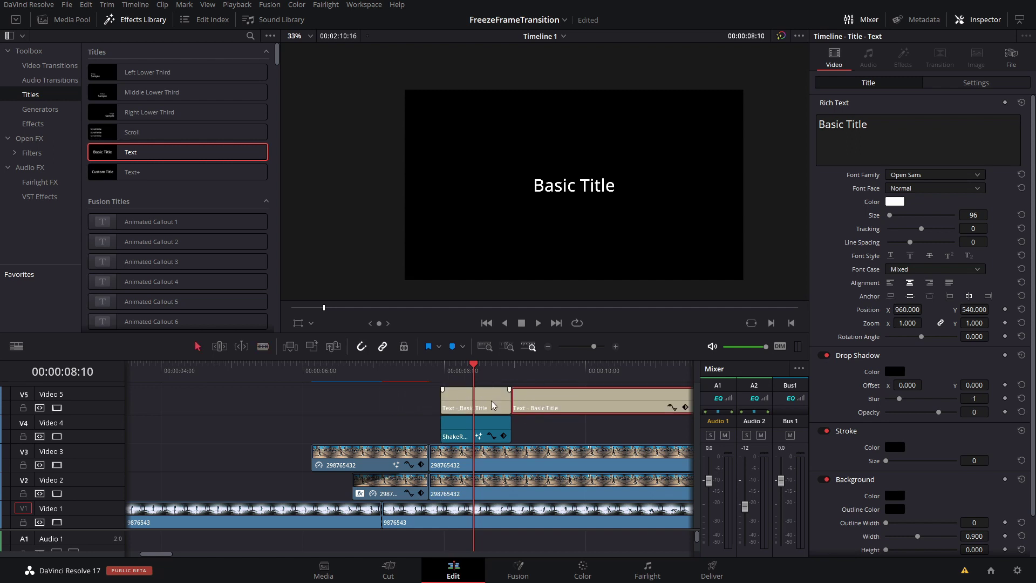
pyautogui.press('Delete')
# Step: Set the opacity of the remaining title on Video 5 to 0.00
pyautogui.click(492, 404)
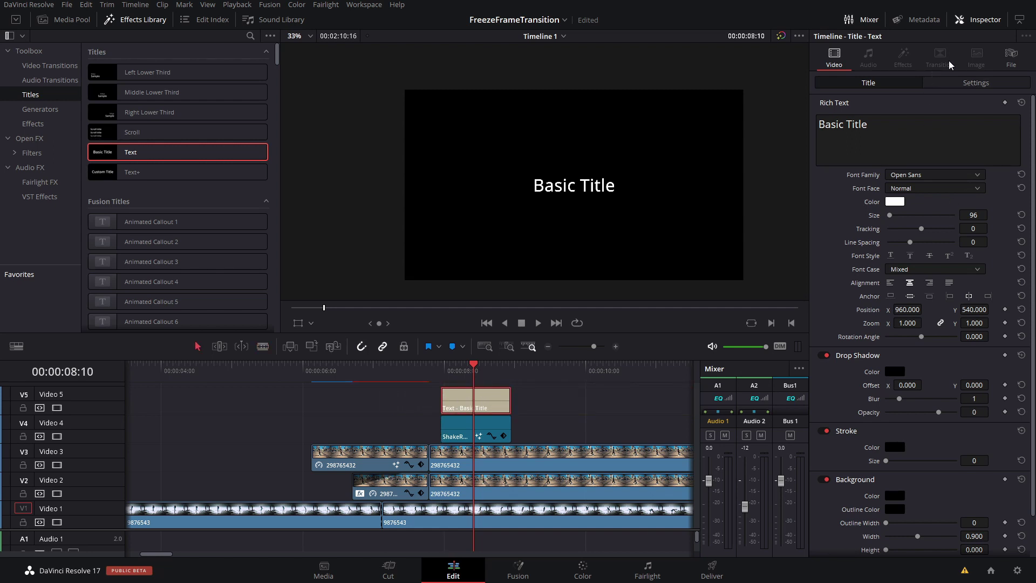
pyautogui.click(967, 88)
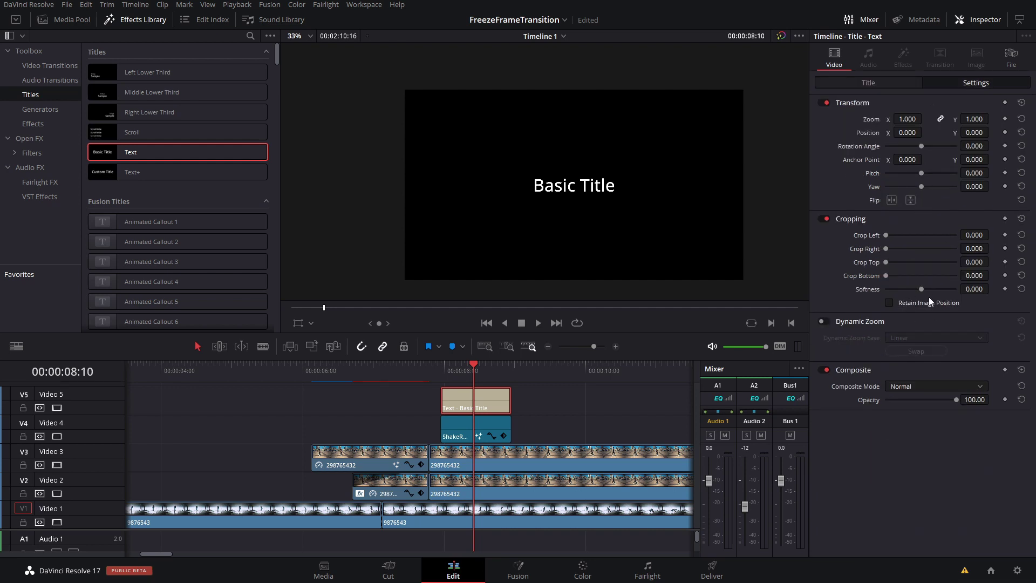
pyautogui.moveTo(890, 402); pyautogui.dragTo(809, 408)
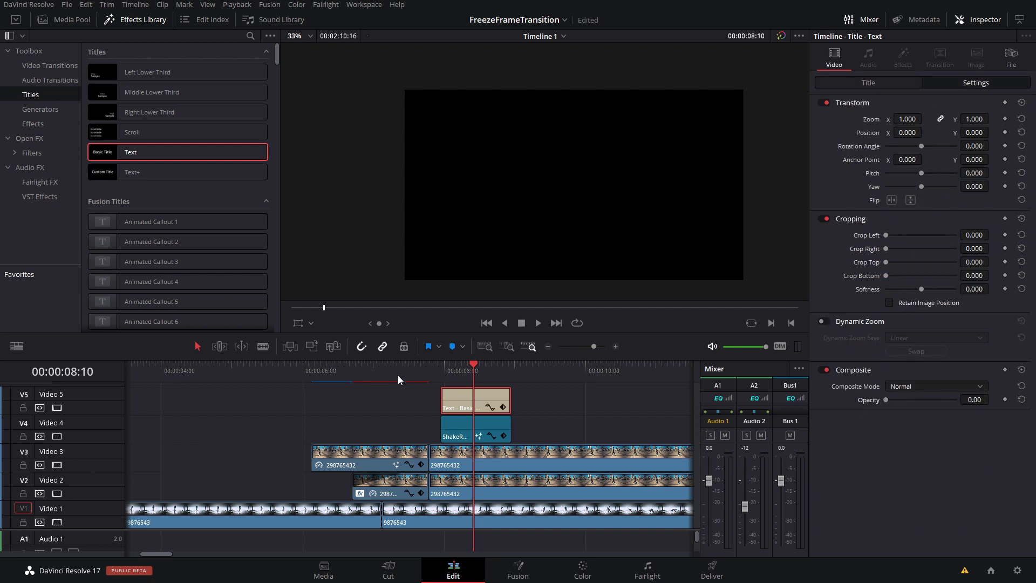
# Step: Turn on Render Cache Color Output for the Video 5 title and the Video 4 shake effect
pyautogui.rightClick(484, 403)
pyautogui.click(528, 542)
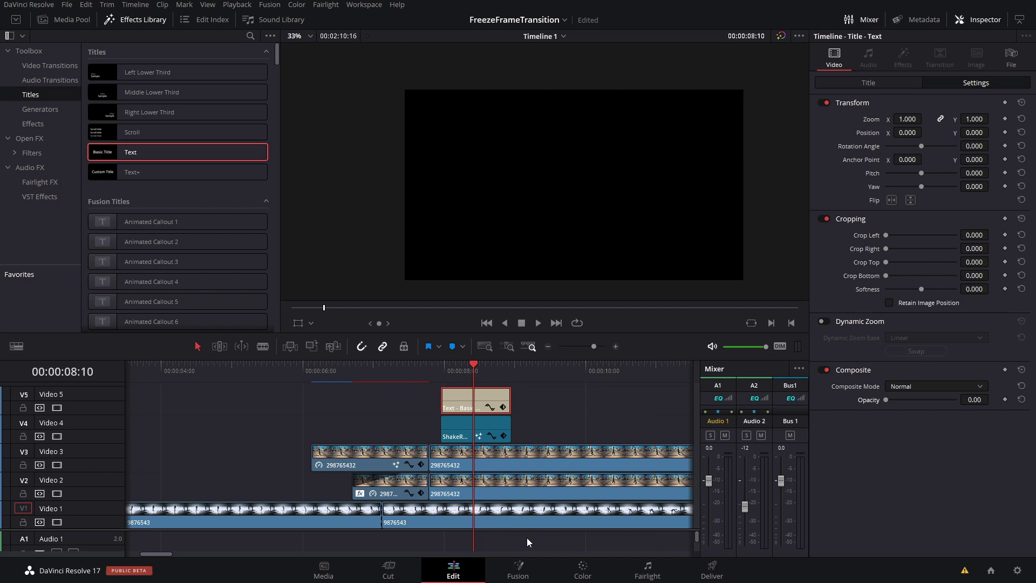
pyautogui.click(477, 422)
pyautogui.rightClick(483, 426)
pyautogui.click(518, 413)
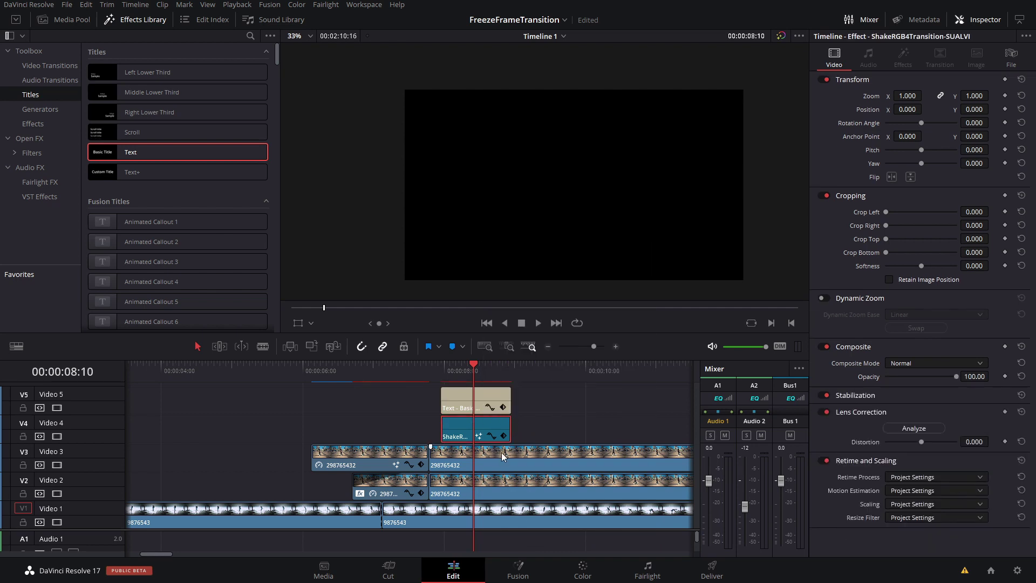
# Step: Split the second clips on Video 3 and Video 2 shortly after the end of the shake effect
pyautogui.click(520, 477)
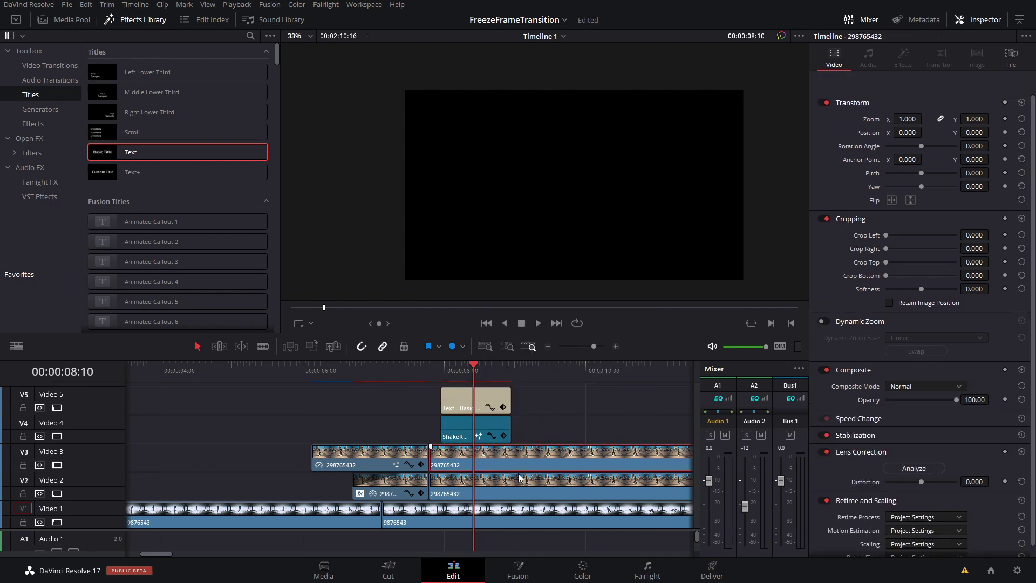
pyautogui.rightClick(516, 492)
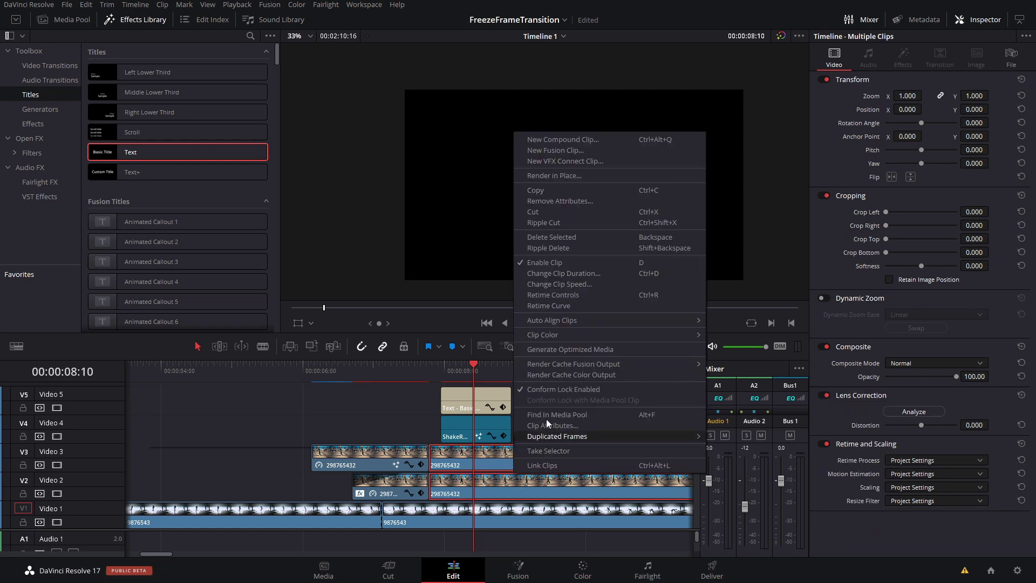
pyautogui.click(560, 461)
pyautogui.press('b')
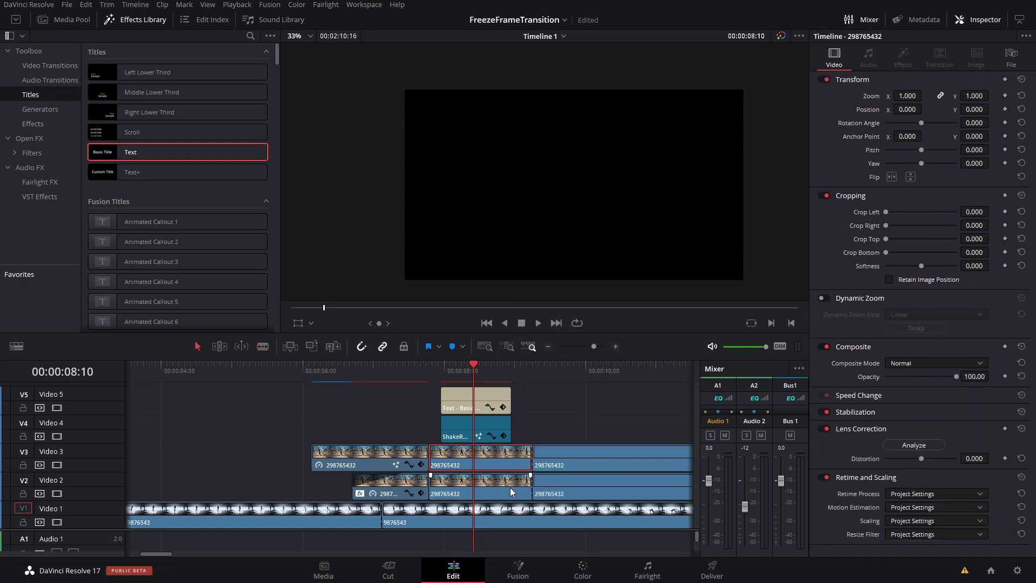
# Step: Turn on Render Cache Color Output for the Video 2 and Video 3 segments beneath the shake effect
pyautogui.keyDown('ctrl'); pyautogui.click(510, 488); pyautogui.keyUp('ctrl')
pyautogui.rightClick(511, 487)
pyautogui.click(543, 385)
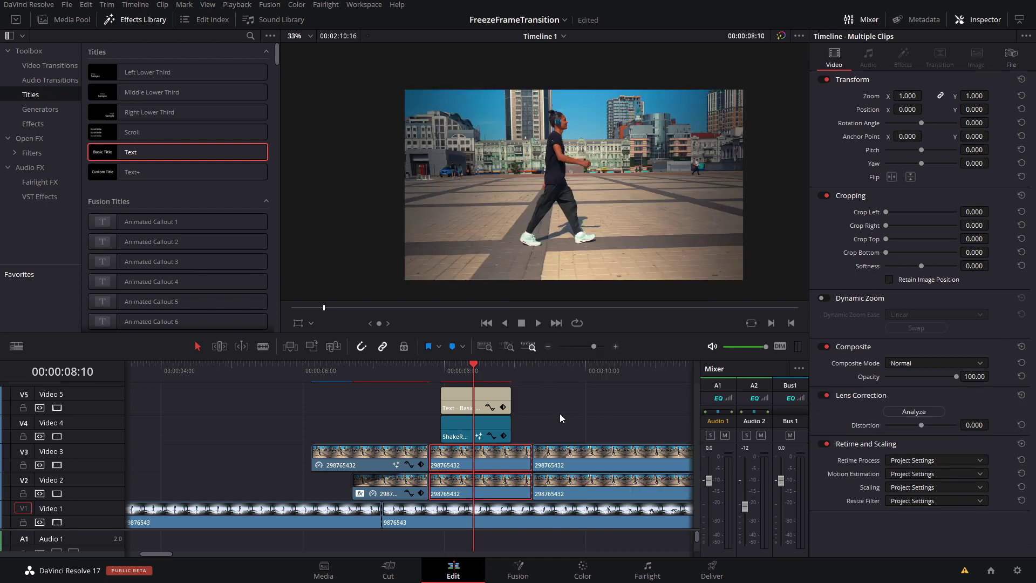
# Step: Save the project and play the transition from the start of the first Video 3 clip
pyautogui.hotkey('ctrl', 's')
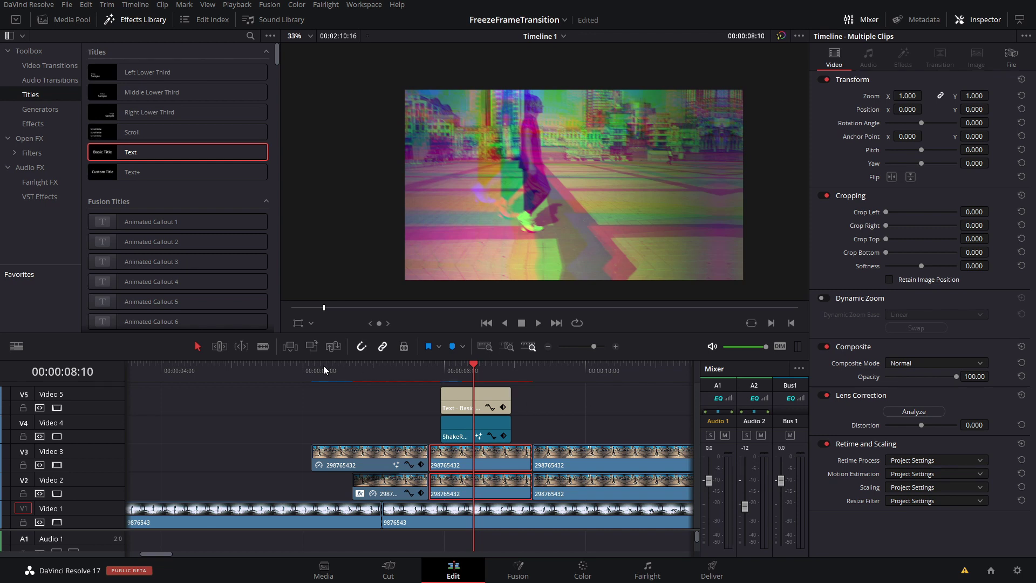
pyautogui.click(311, 372)
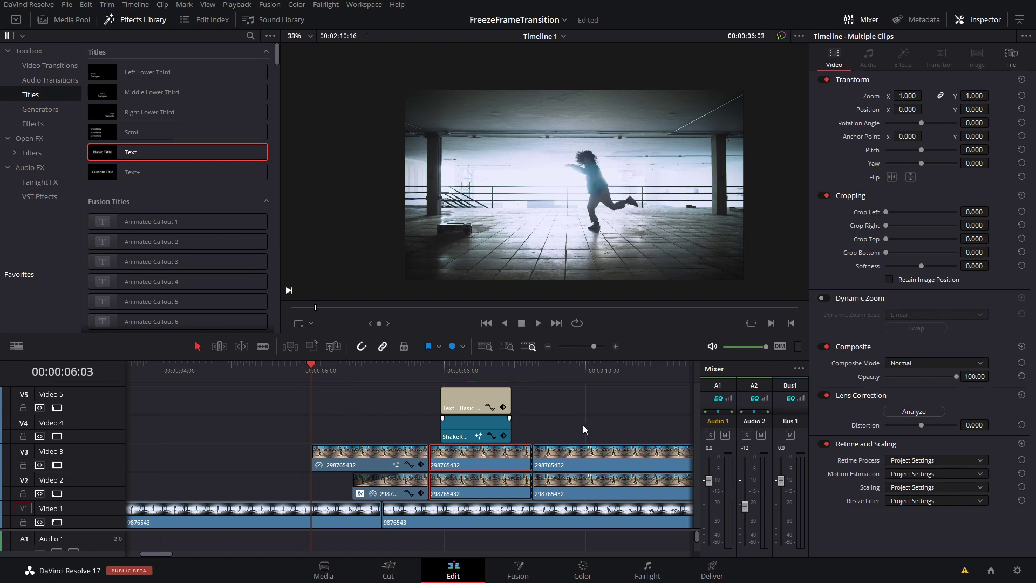
pyautogui.hscroll(-3, 421, 429)
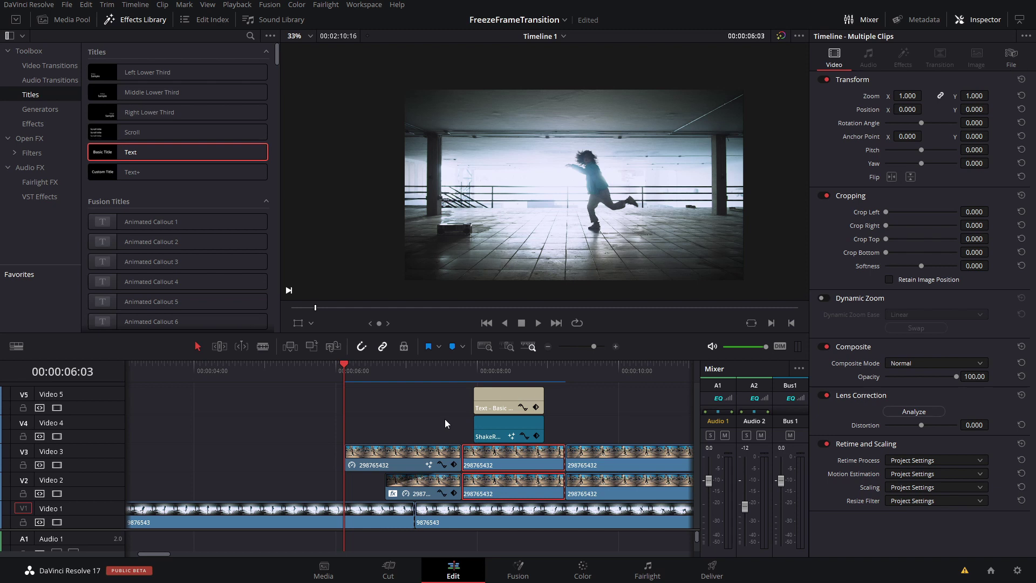
pyautogui.press('space')
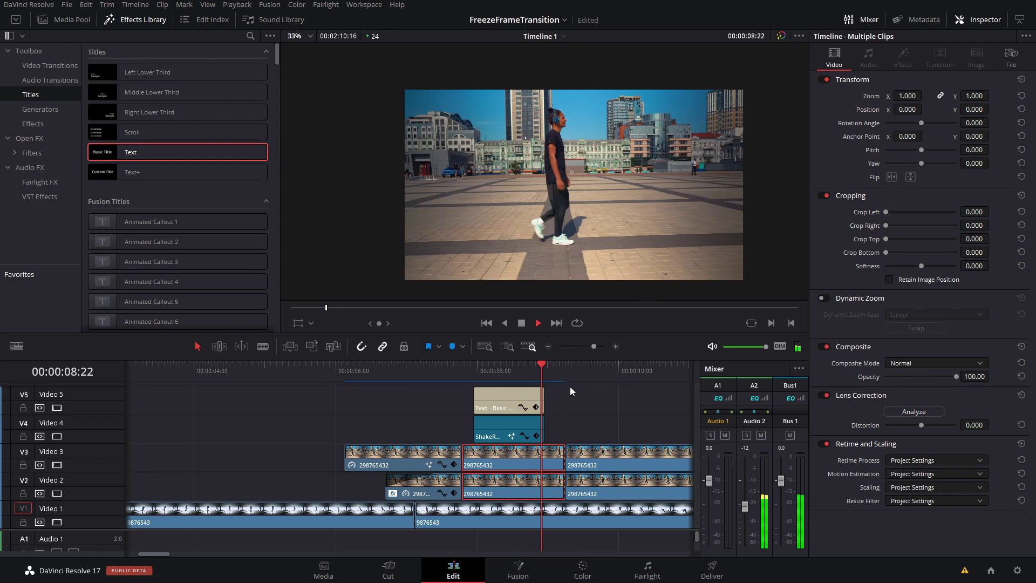
# Step: Try converting the first Video 3 clip into a new Fusion clip and open it on the Fusion page
pyautogui.moveTo(396, 372)
pyautogui.mouseDown()
pyautogui.moveTo(427, 377)
pyautogui.moveTo(403, 378)
pyautogui.mouseUp()
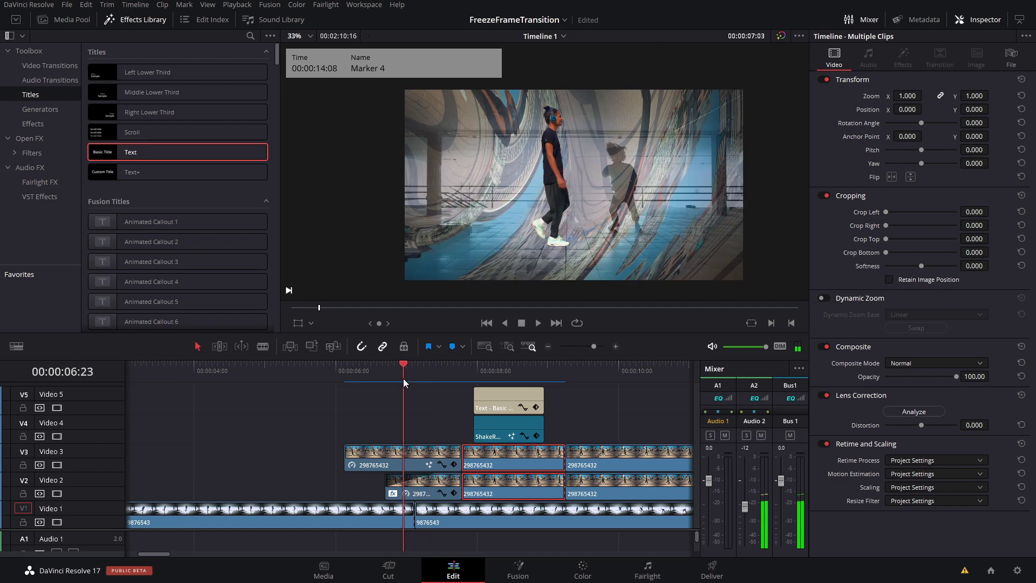
pyautogui.click(427, 460)
pyautogui.rightClick(426, 460)
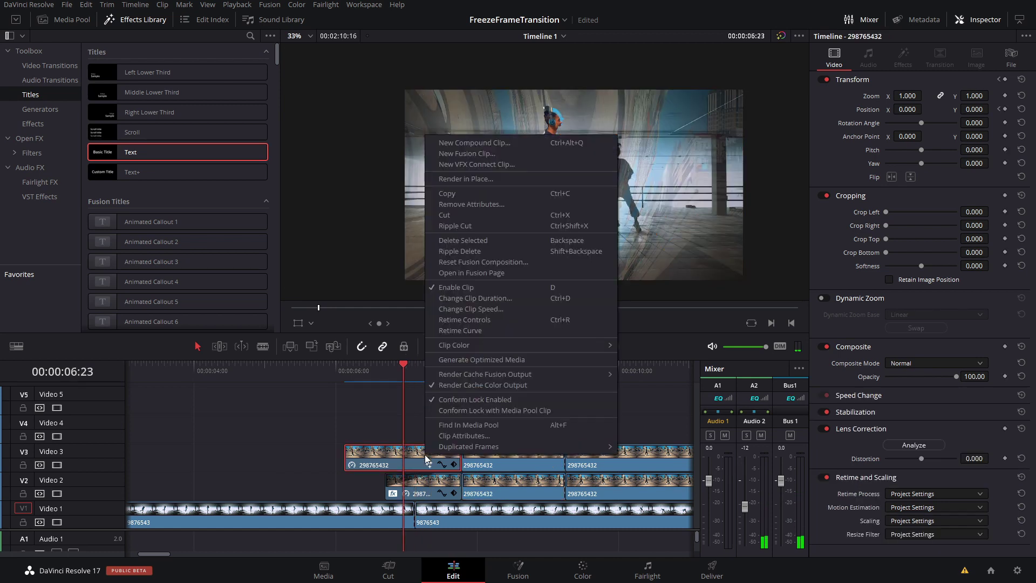
pyautogui.click(502, 155)
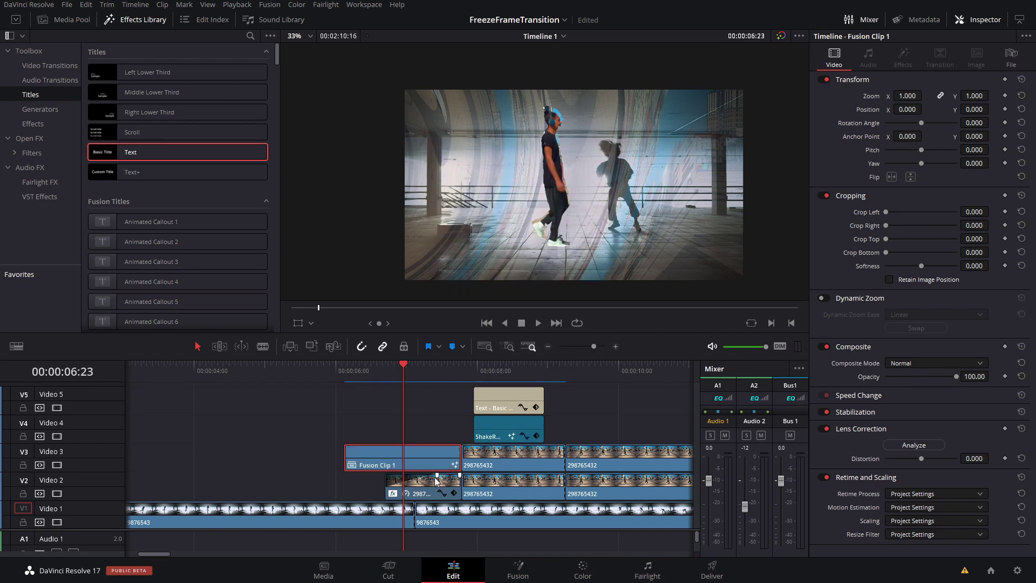
pyautogui.rightClick(423, 461)
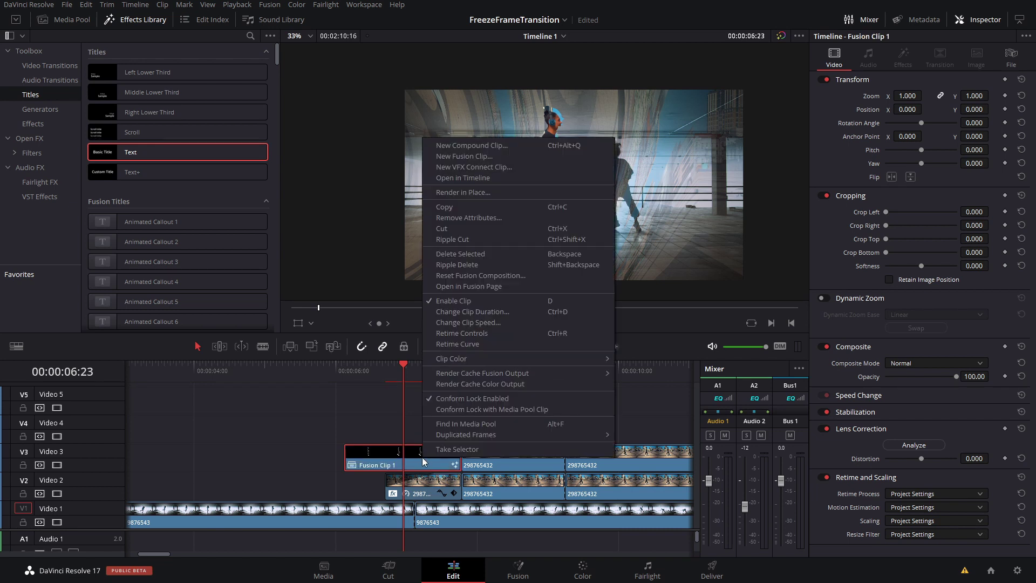
pyautogui.click(468, 289)
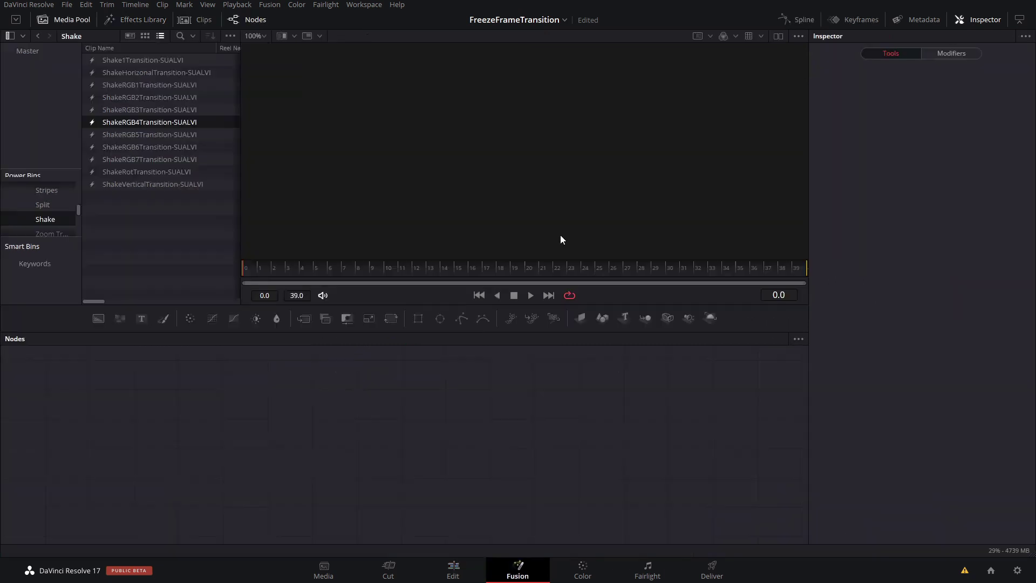
# Step: Play the Fusion clip's composition from its first frame, return to the timeline and undo the Fusion clip conversion
pyautogui.moveTo(348, 449); pyautogui.dragTo(532, 482)
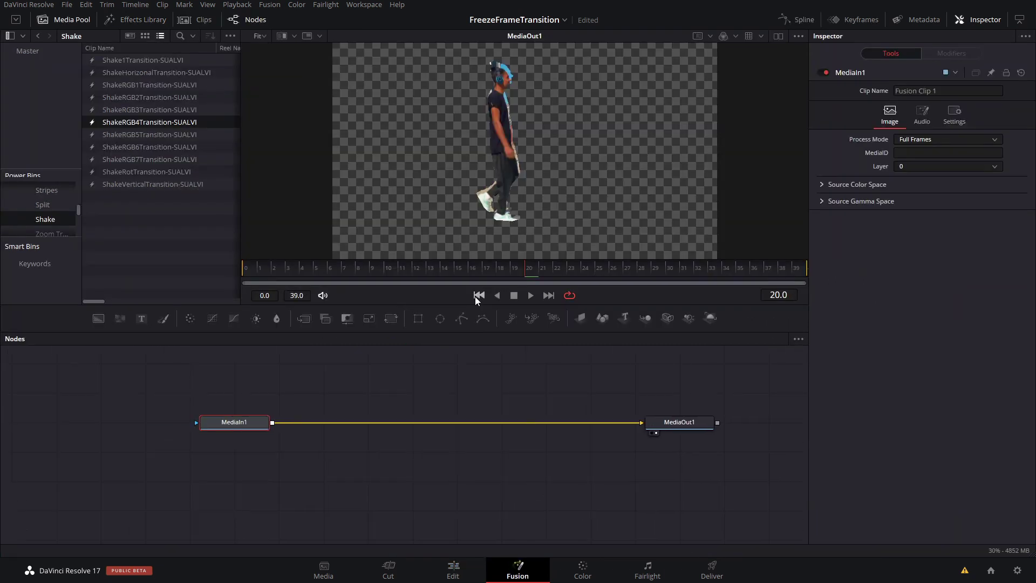
pyautogui.click(476, 296)
pyautogui.press('space')
pyautogui.press('space')
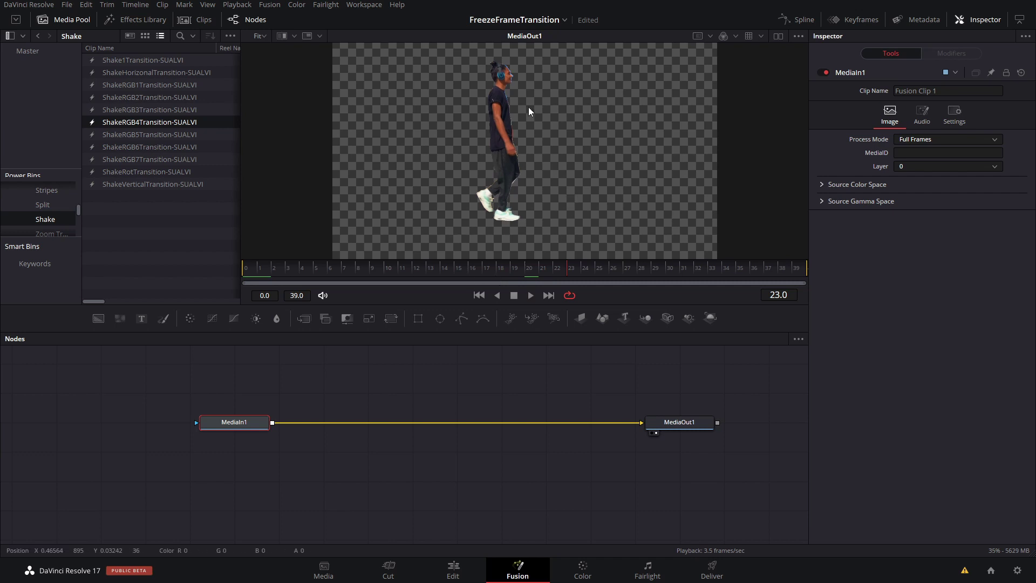
pyautogui.click(454, 570)
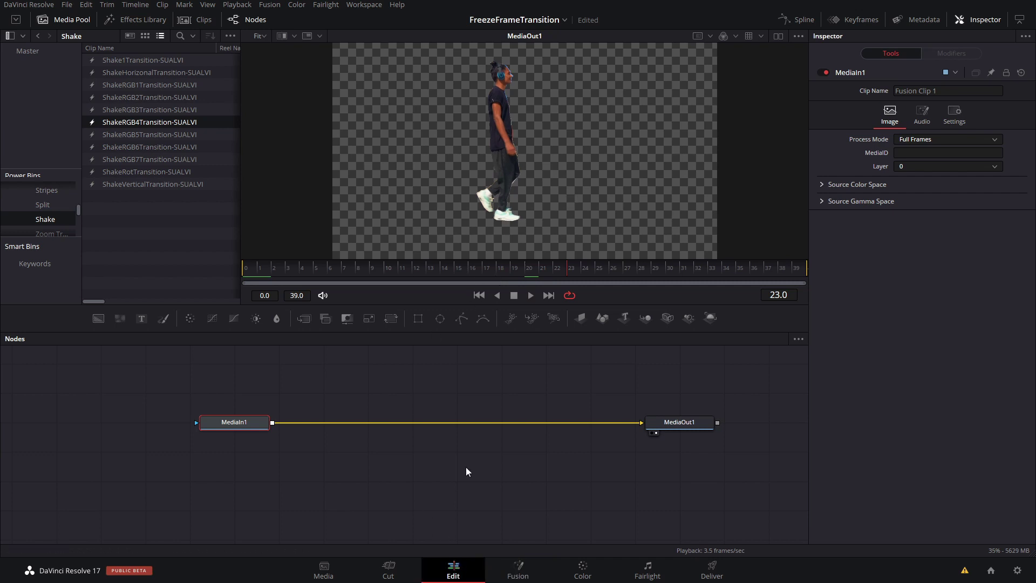
pyautogui.hotkey('ctrl', 'z')
# Step: Cut the Transform2 node out of the first Video 3 clip's Fusion composition and return to the timeline
pyautogui.rightClick(409, 451)
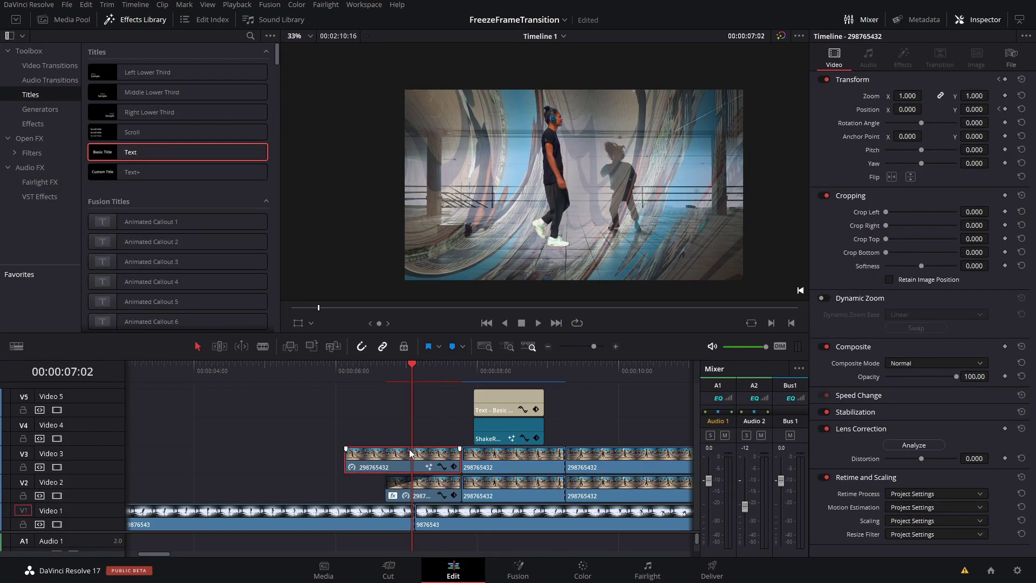
pyautogui.click(410, 450)
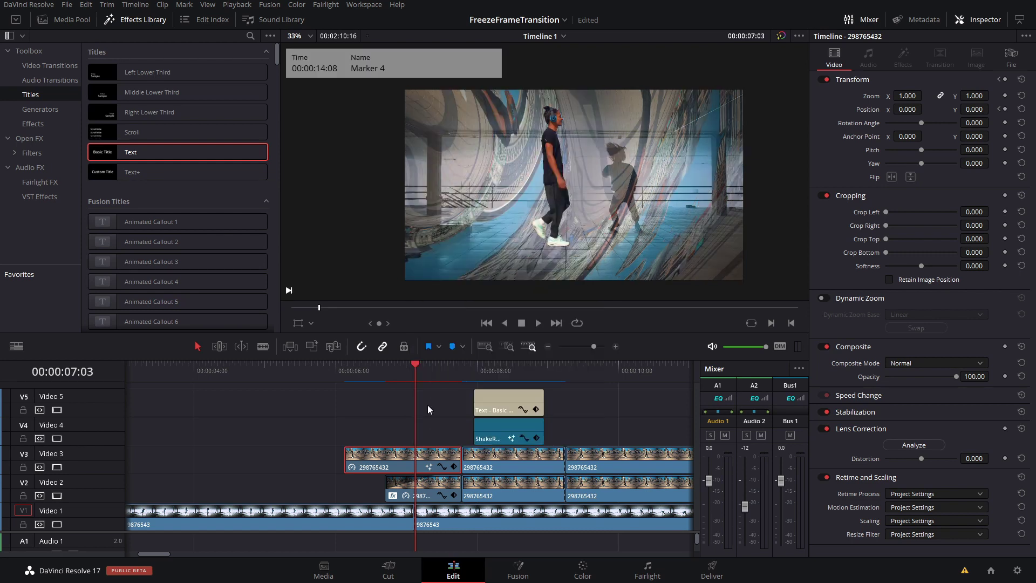
pyautogui.click(427, 405)
pyautogui.rightClick(419, 455)
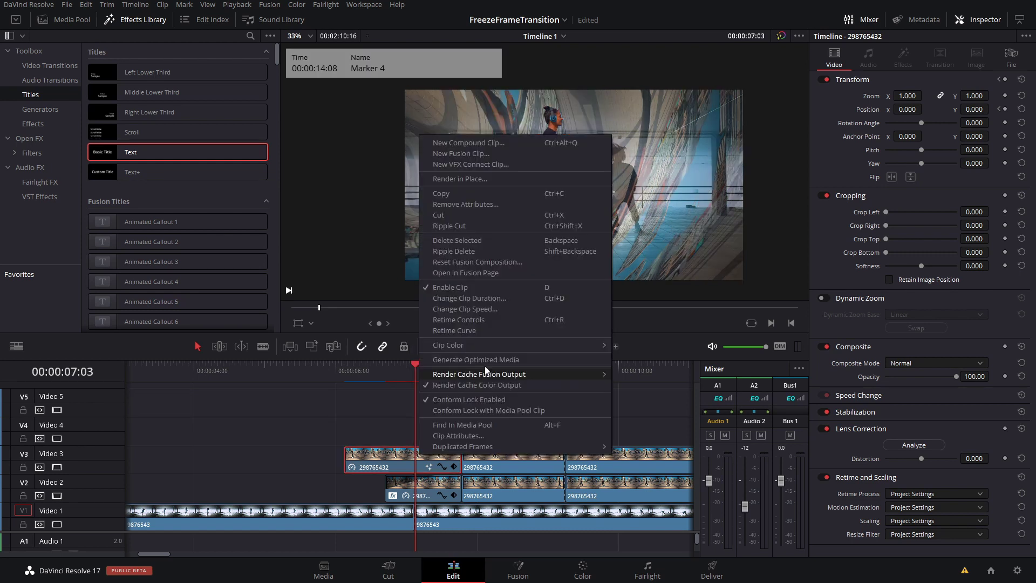
pyautogui.click(481, 280)
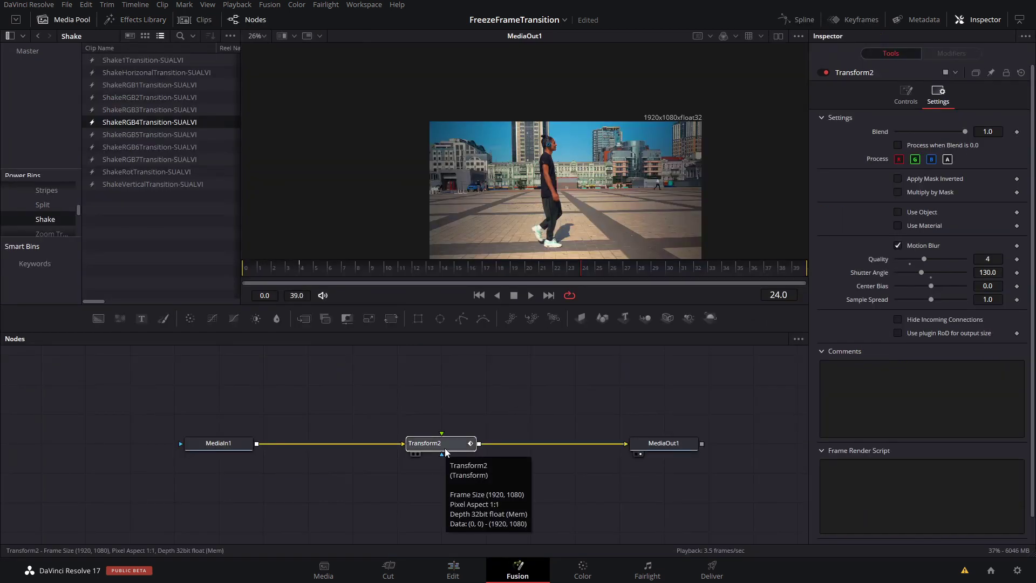
pyautogui.moveTo(446, 452); pyautogui.dragTo(446, 394)
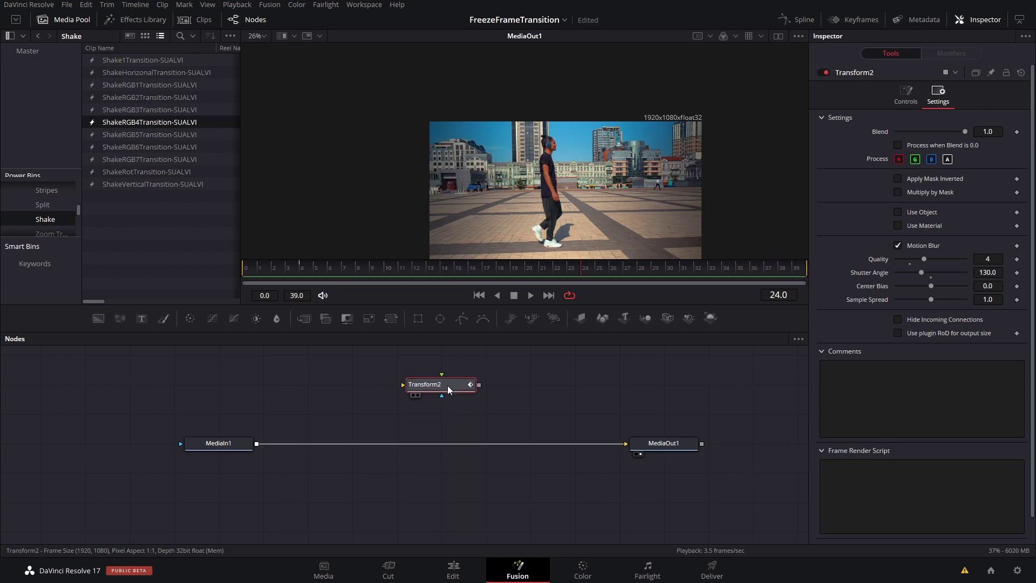
pyautogui.click(454, 571)
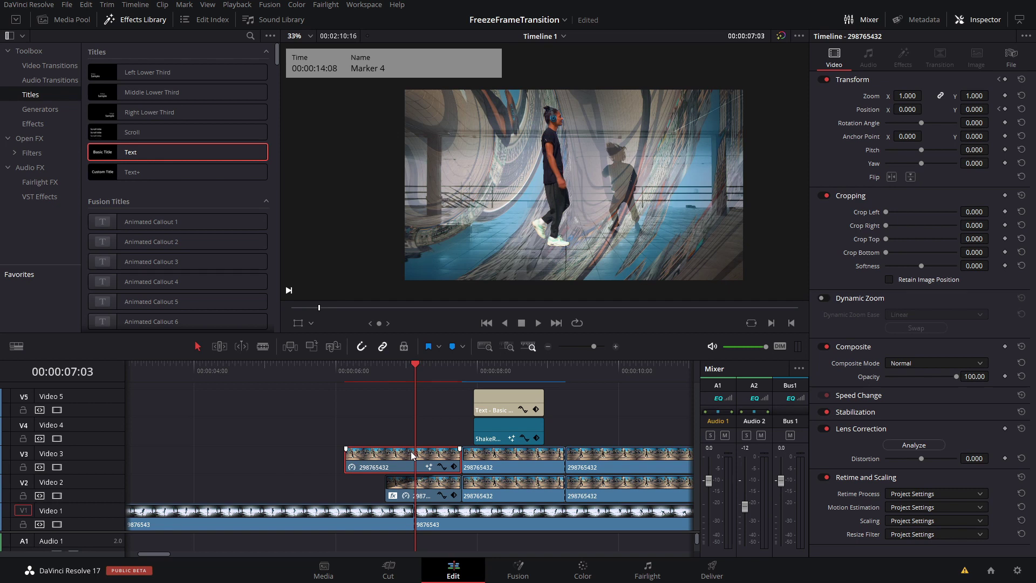
# Step: Reset the transform keyframes of the first Video 3 clip and convert the clip into a new Fusion clip
pyautogui.click(1021, 110)
pyautogui.rightClick(420, 454)
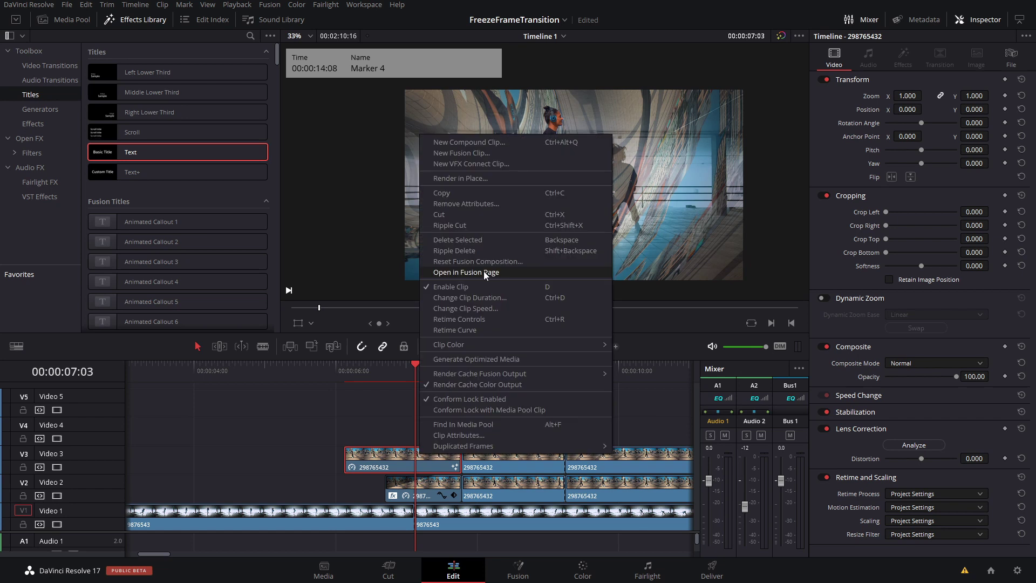
pyautogui.click(468, 157)
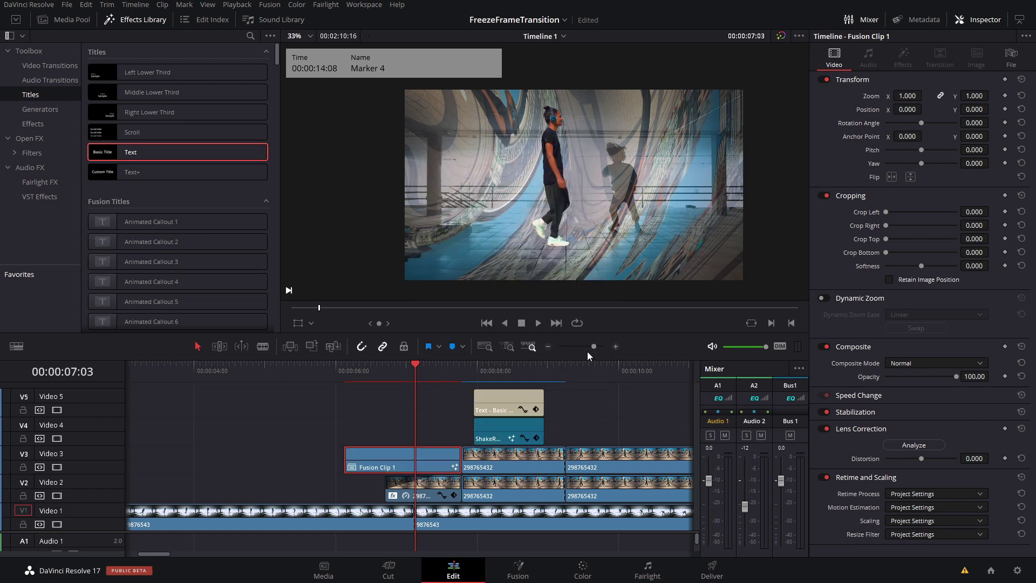
# Step: Open the Fusion clip on the Fusion page and paste Transform2 between MediaIn1 and MediaOut1
pyautogui.rightClick(418, 468)
pyautogui.click(464, 298)
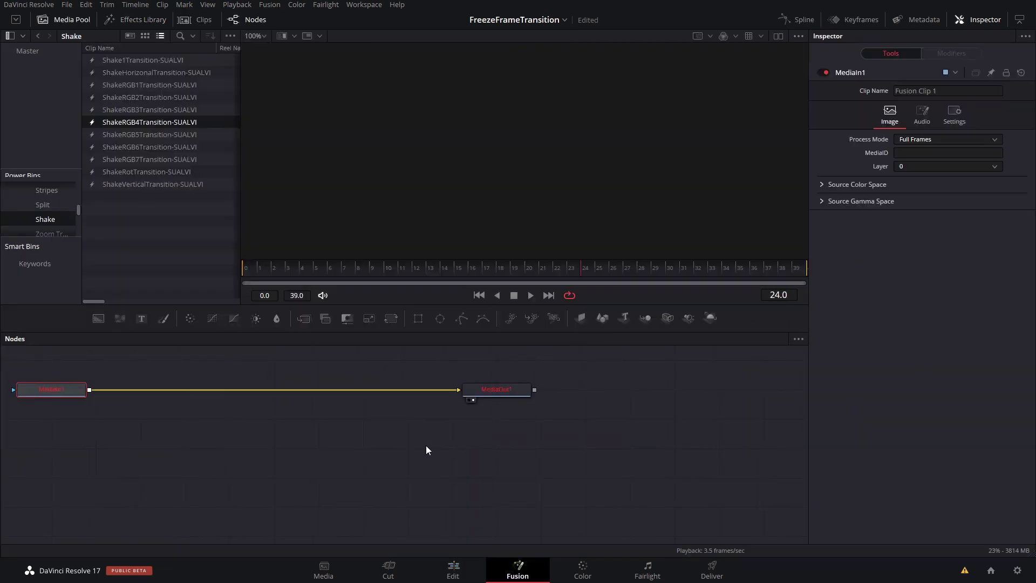
pyautogui.hotkey('ctrl', 'v')
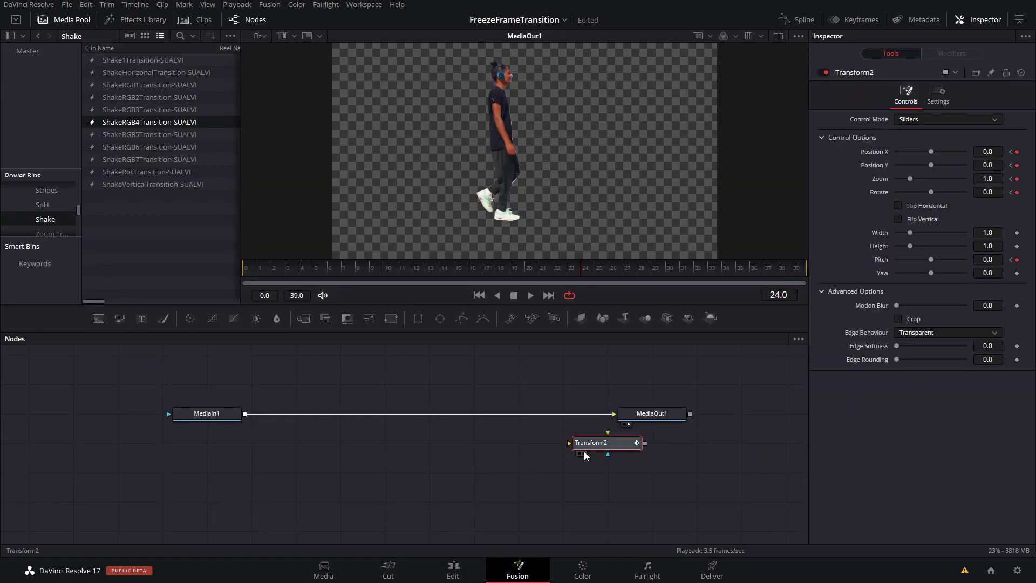
pyautogui.moveTo(586, 447); pyautogui.dragTo(425, 415)
# Step: Play the masked man's slide-in from about frame 4 to check the animation
pyautogui.click(319, 268)
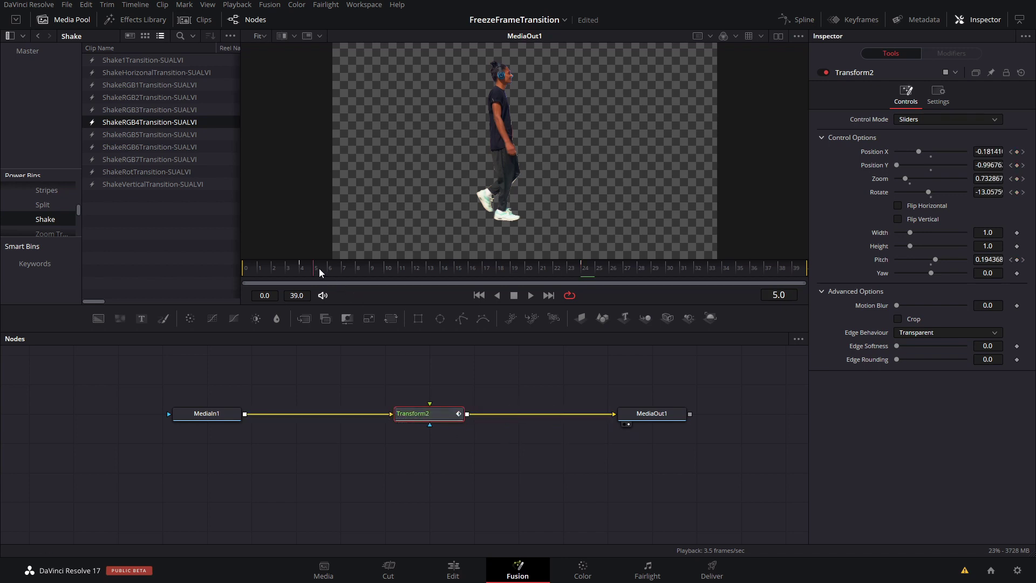
pyautogui.moveTo(319, 268); pyautogui.dragTo(299, 271)
pyautogui.press('space')
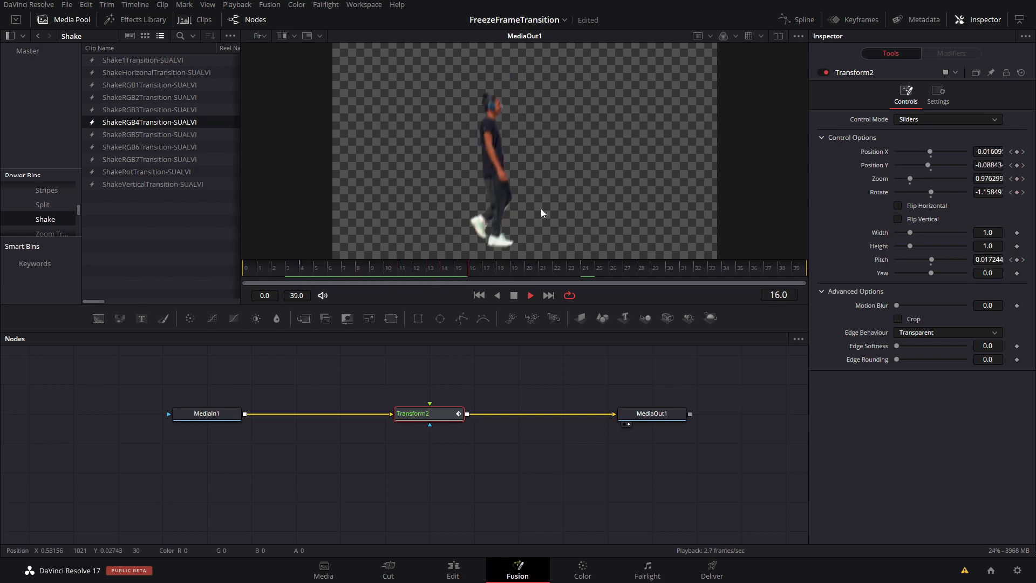
pyautogui.press('space')
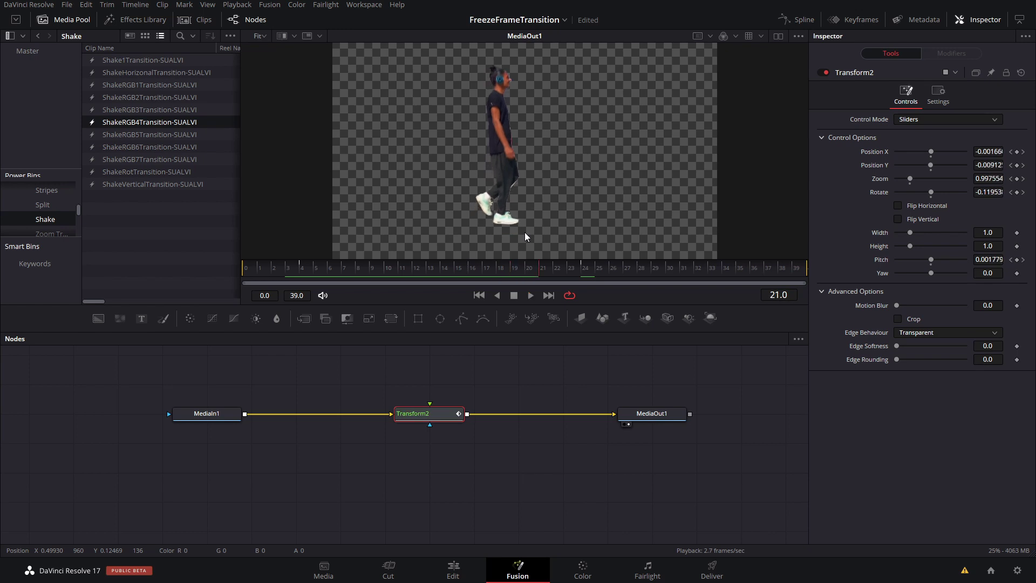
# Step: Add a Duplicate node between Transform2 and MediaOut1
pyautogui.hotkey('shift', 'space')
pyautogui.write('trans')
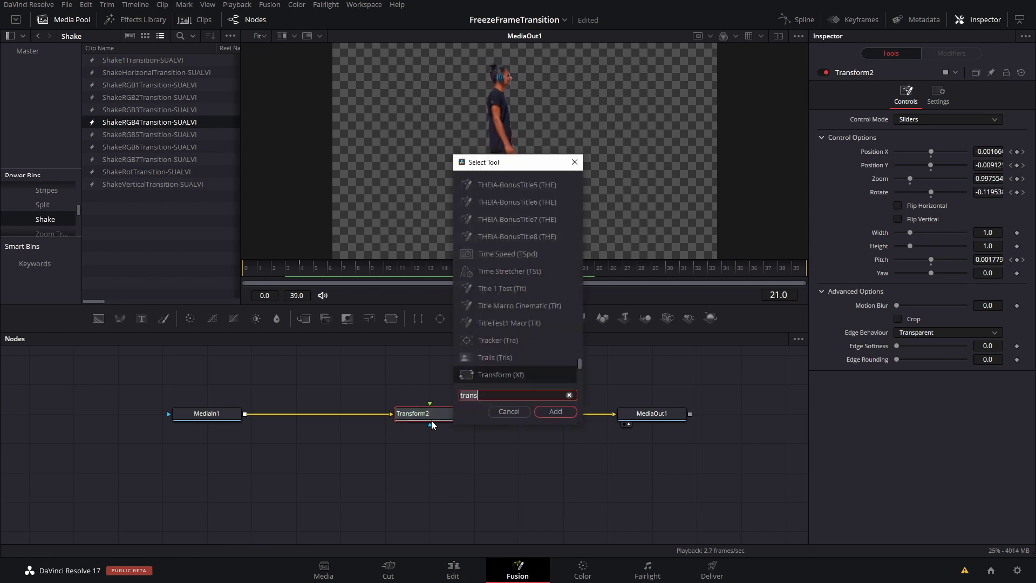
pyautogui.write('ud')
pyautogui.hotkey('ctrl', 'a')
pyautogui.write('du')
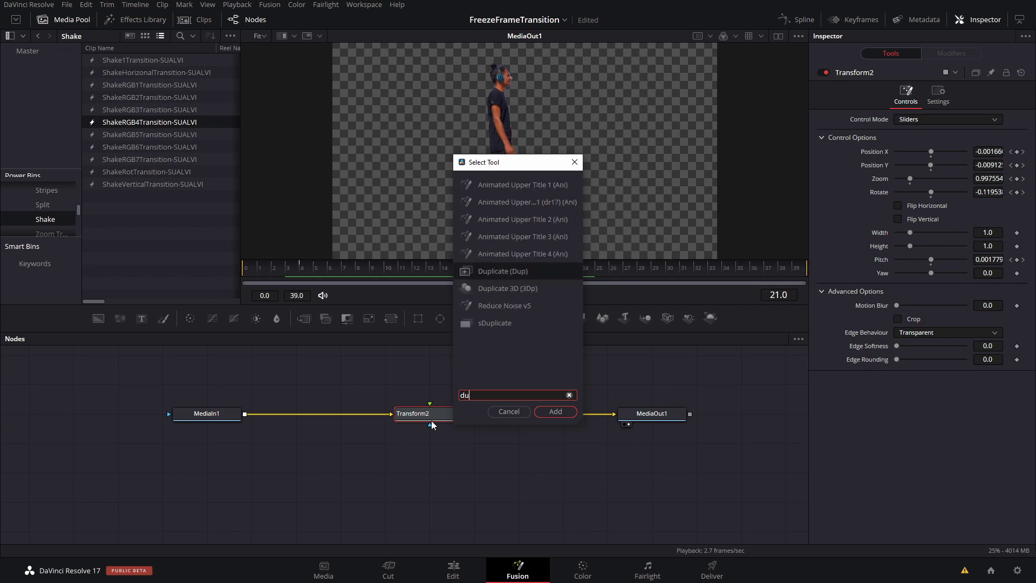
pyautogui.write('p')
pyautogui.press('Return')
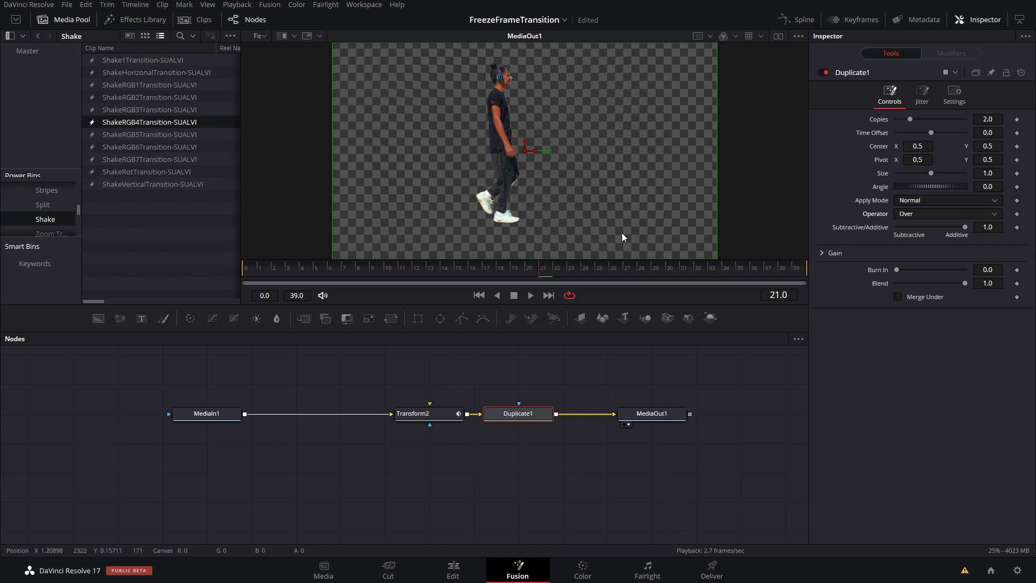
# Step: Set the Duplicate node's Copies to 4 and its Time Offset to -2, and scrub through the frames
pyautogui.doubleClick(983, 118)
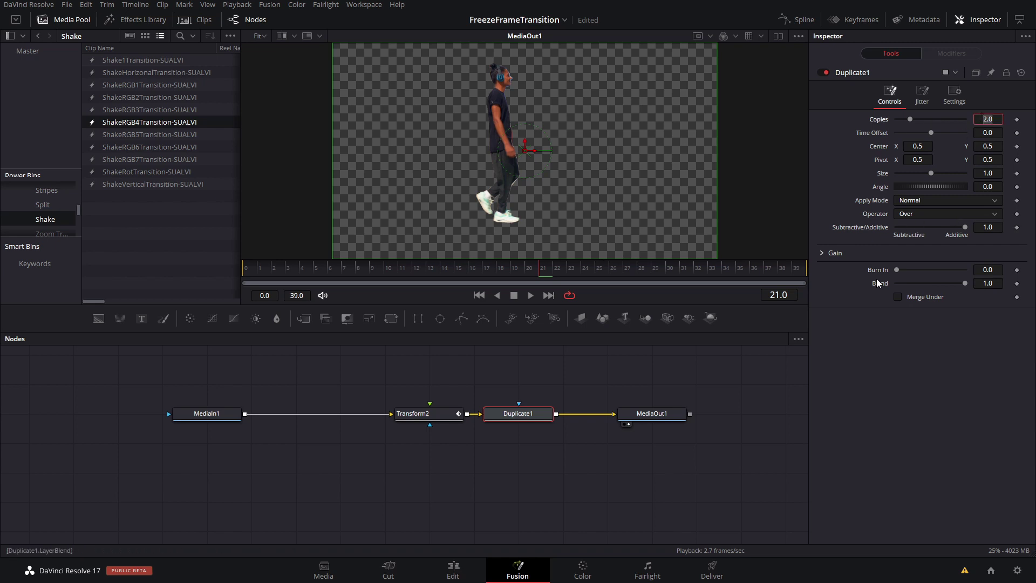
pyautogui.write('4')
pyautogui.click(918, 353)
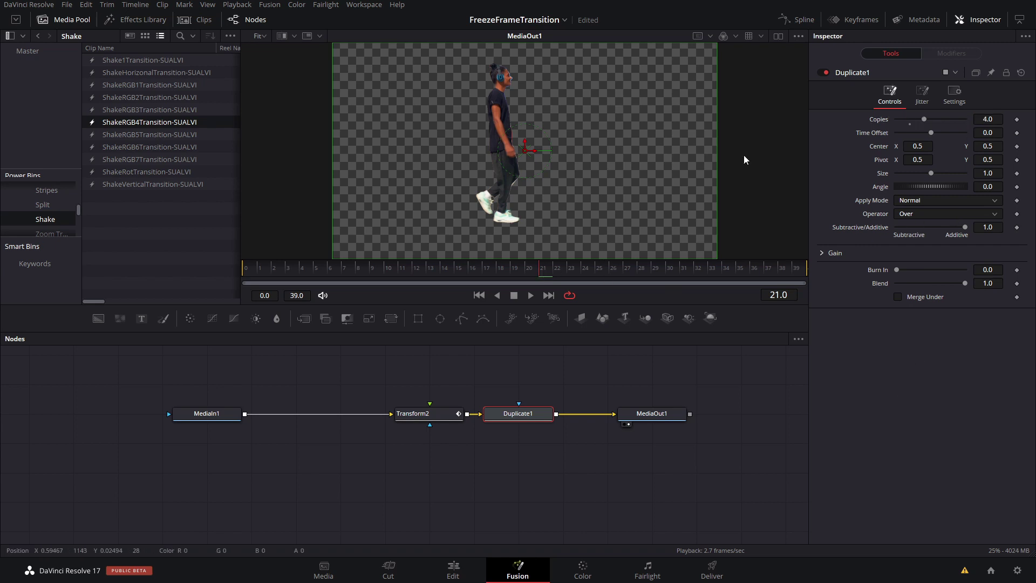
pyautogui.click(992, 131)
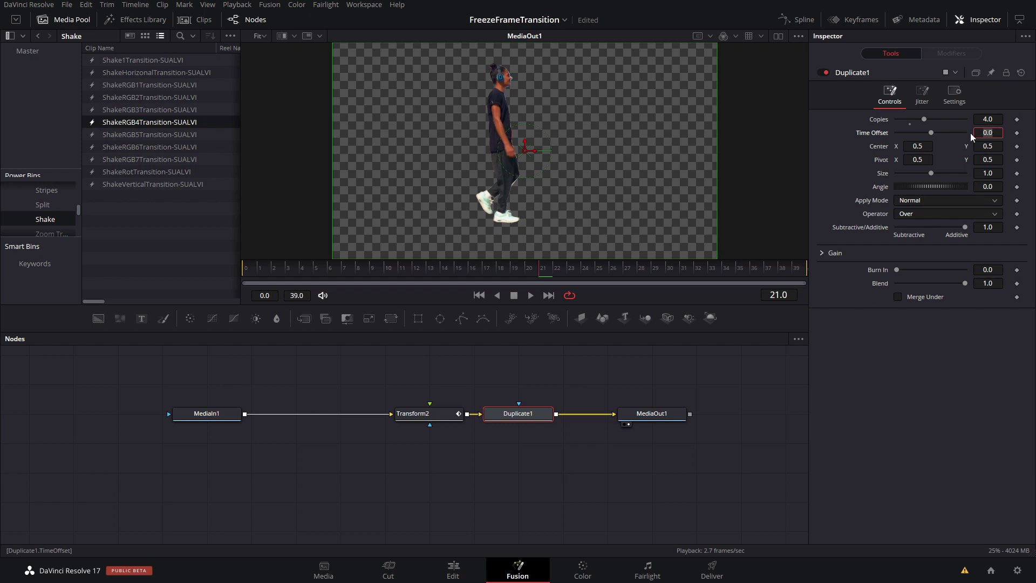
pyautogui.write('-2')
pyautogui.press('Tab')
pyautogui.moveTo(351, 274); pyautogui.dragTo(547, 274)
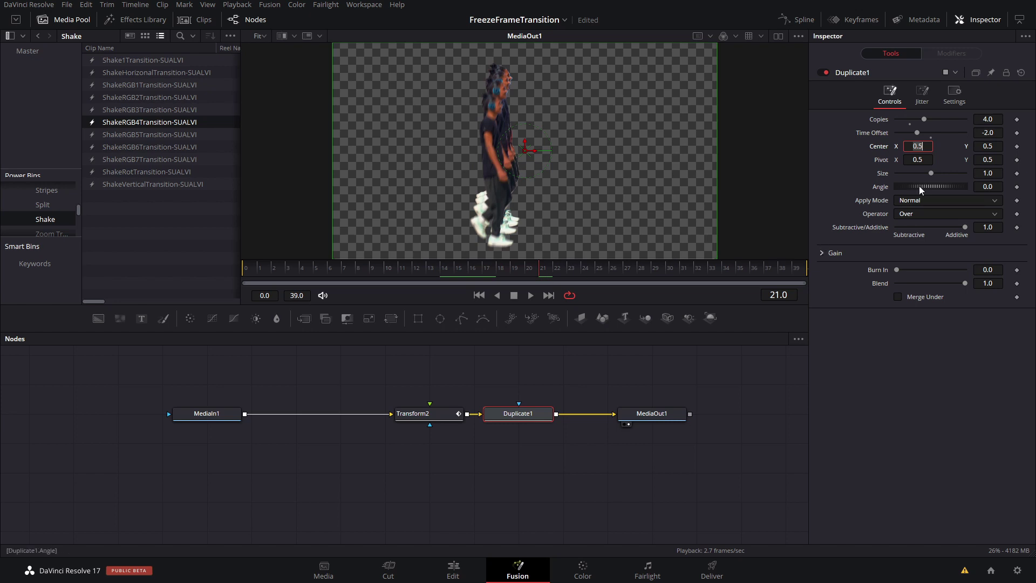
# Step: Enable Merge Under on the Duplicate node and switch off its red channel processing
pyautogui.moveTo(964, 227); pyautogui.dragTo(994, 235)
pyautogui.click(899, 297)
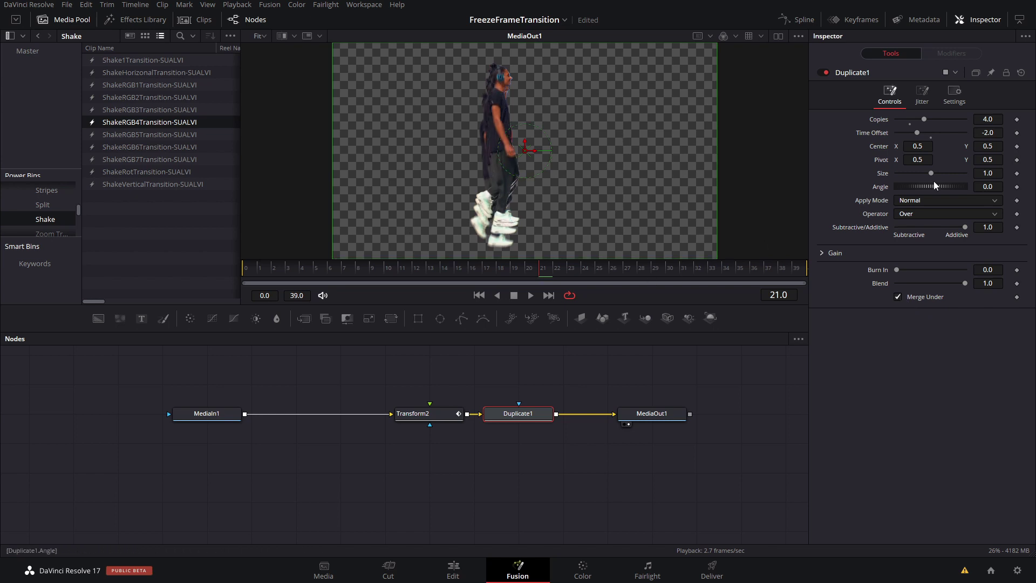
pyautogui.click(954, 93)
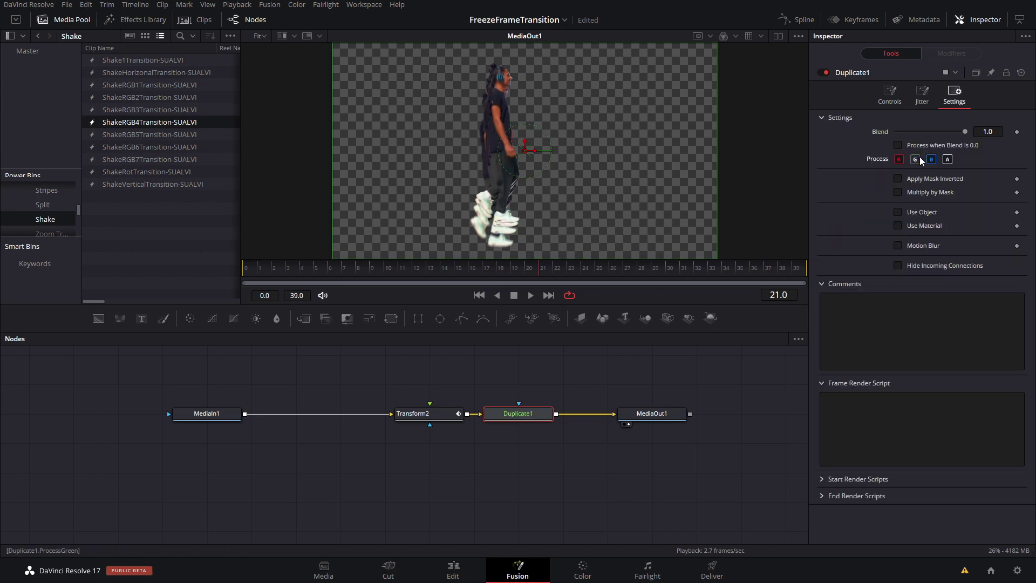
pyautogui.click(916, 159)
pyautogui.click(917, 158)
pyautogui.click(900, 159)
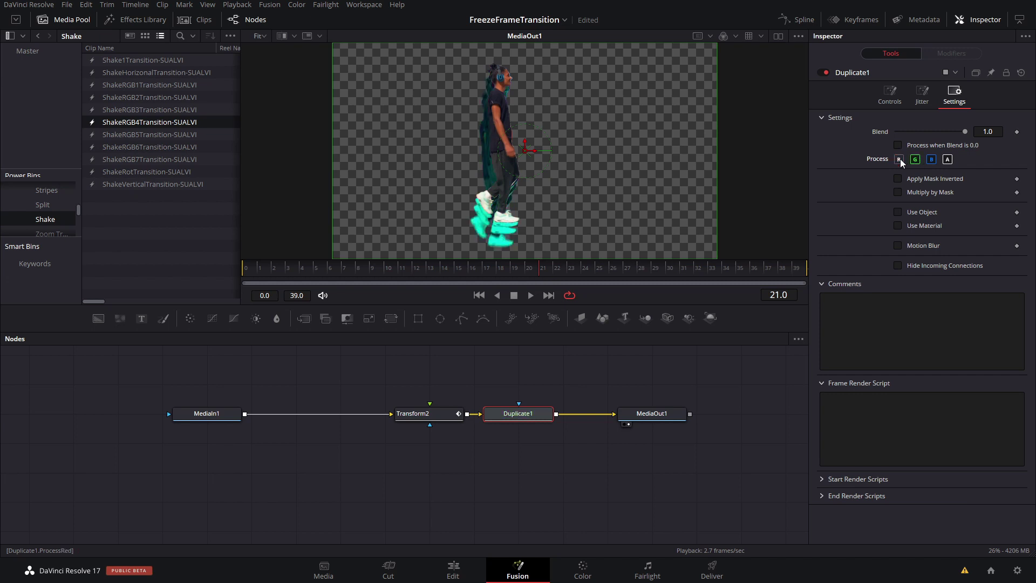
# Step: Try switching off the Duplicate node's blue channel processing
pyautogui.click(932, 159)
pyautogui.click(931, 160)
pyautogui.click(898, 91)
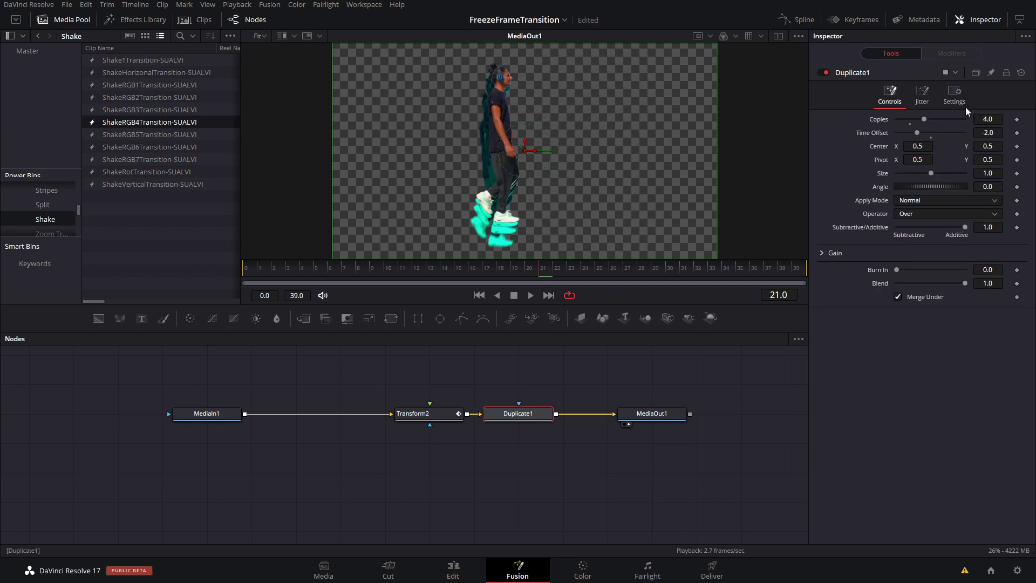
# Step: Enable Motion Blur on the Duplicate node and adjust its Quality
pyautogui.click(954, 96)
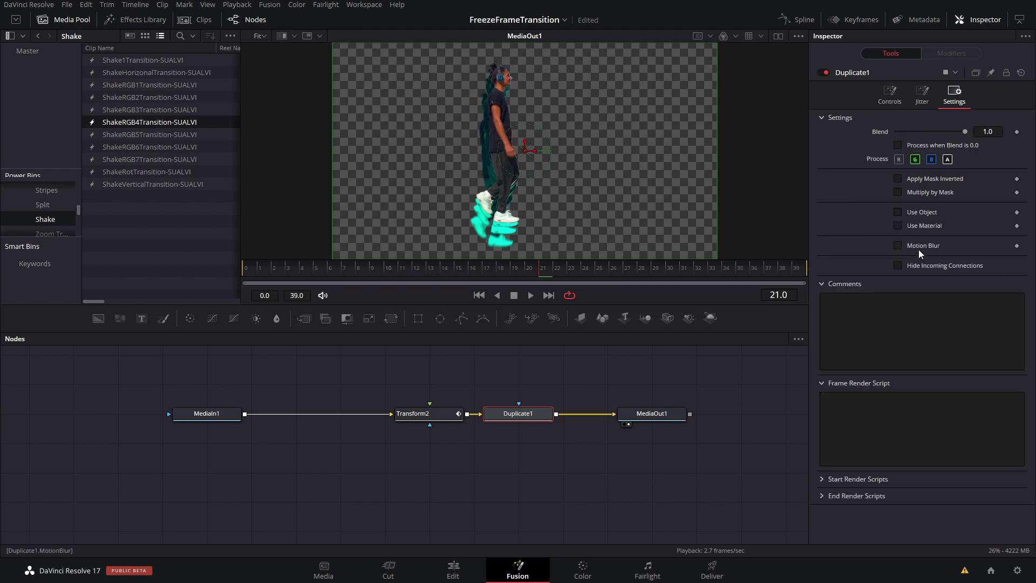
pyautogui.rightClick(447, 297)
pyautogui.click(468, 312)
pyautogui.click(923, 244)
pyautogui.click(910, 275)
pyautogui.click(920, 260)
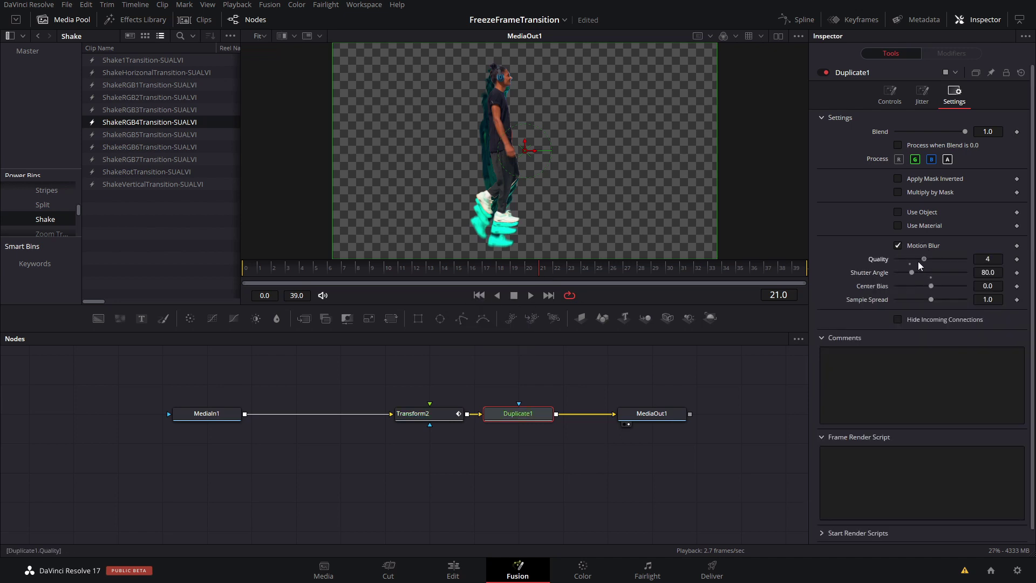
pyautogui.click(919, 259)
pyautogui.click(890, 94)
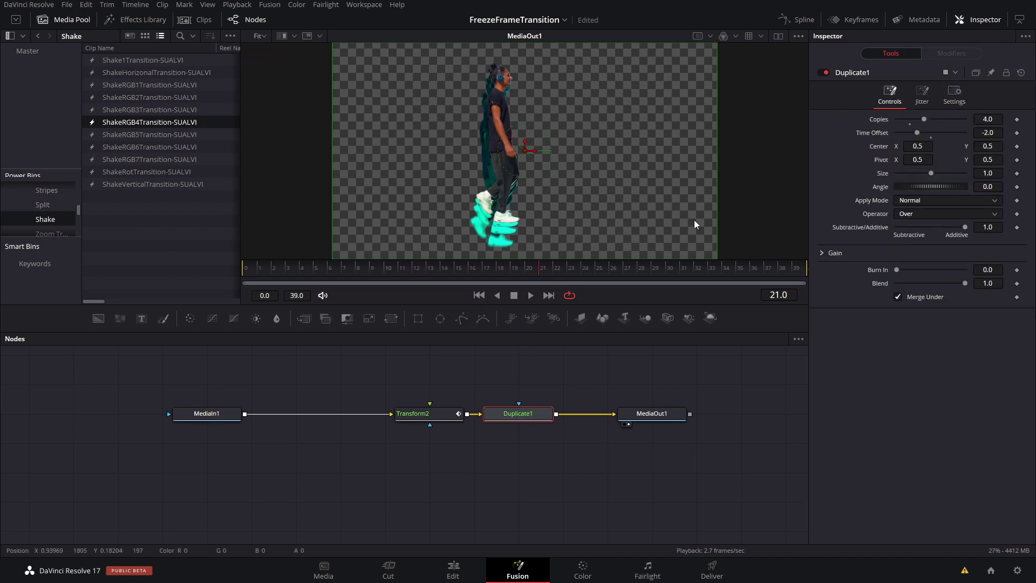
# Step: Add a keyframe for the Duplicate node's Center at frame 27, keeping X and Y at 0.5
pyautogui.click(574, 271)
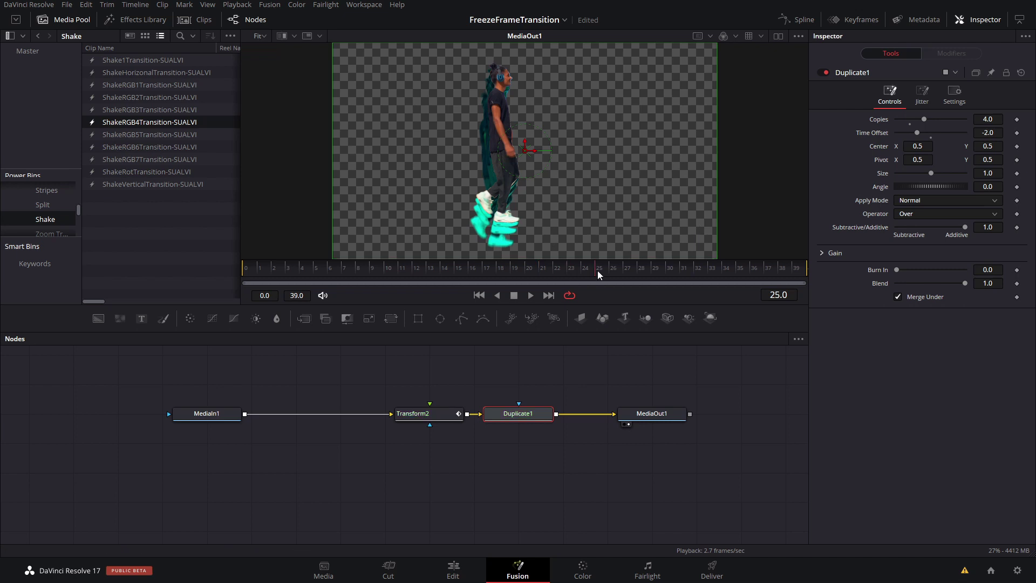
pyautogui.click(611, 271)
pyautogui.click(626, 267)
pyautogui.click(1016, 147)
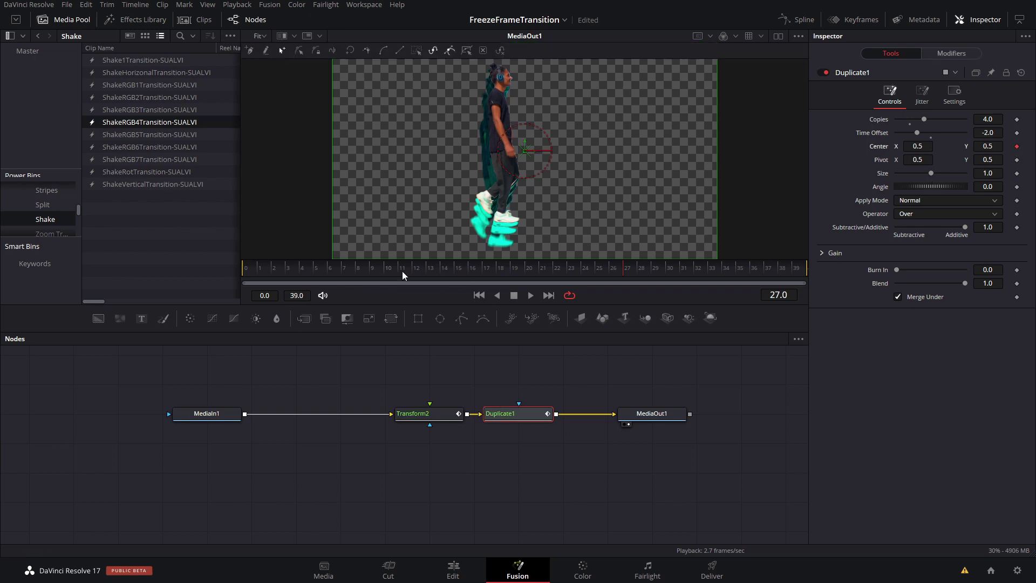
# Step: At frame 10, set the Duplicate node's Center to X 0.387 and Y 0.345, and save the project
pyautogui.click(357, 270)
pyautogui.moveTo(358, 269); pyautogui.dragTo(387, 269)
pyautogui.moveTo(986, 147); pyautogui.dragTo(858, 147)
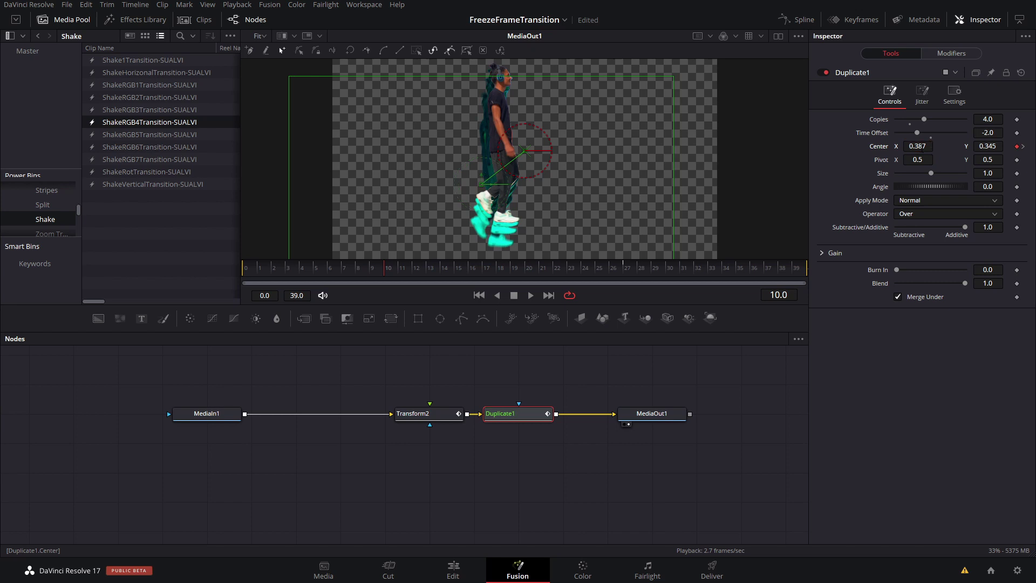
pyautogui.click(704, 387)
pyautogui.hotkey('ctrl', 's')
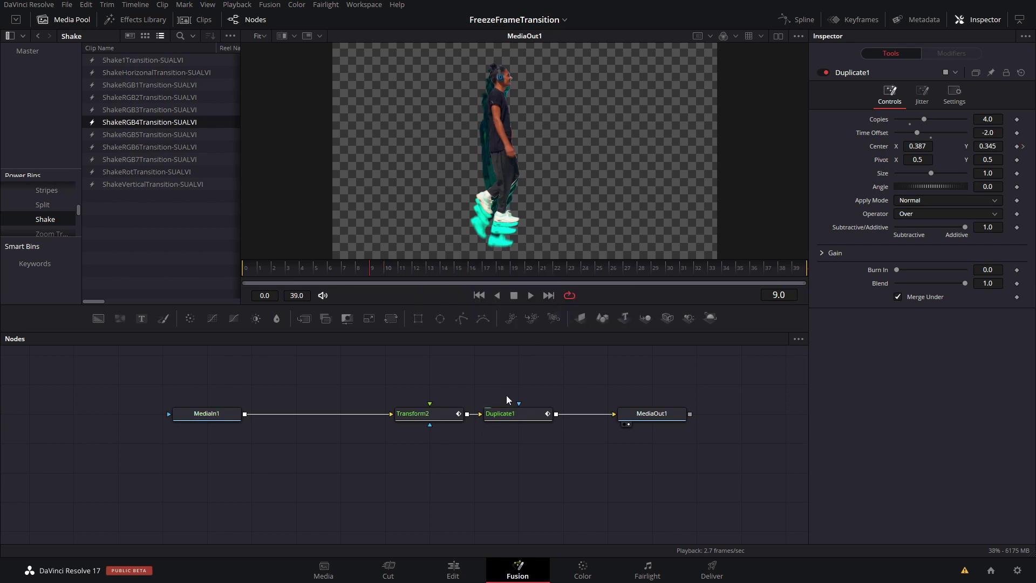
# Step: Return to the edit timeline and render Fusion Clip 1 on Video 3 in place
pyautogui.click(449, 571)
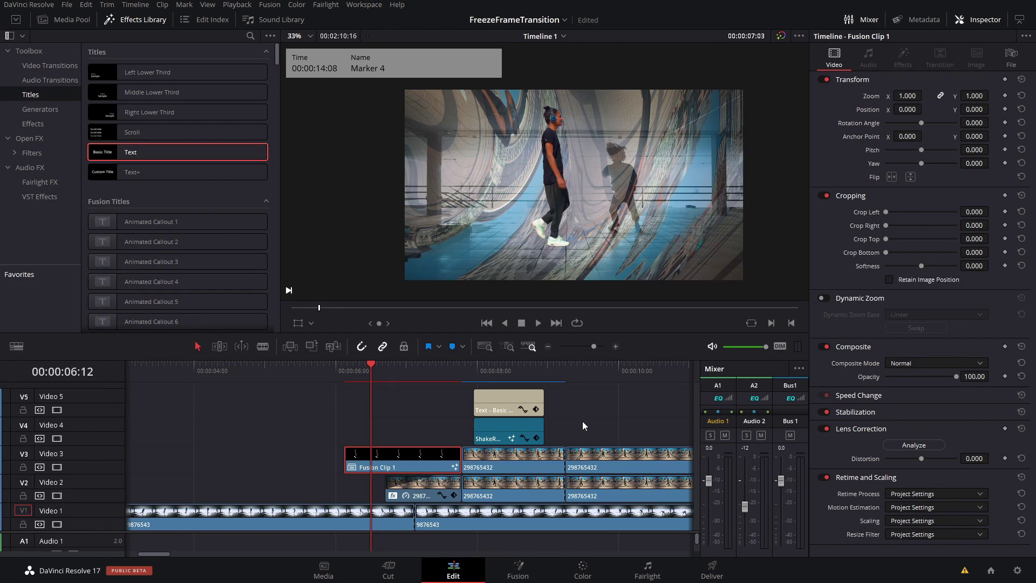
pyautogui.rightClick(410, 465)
pyautogui.moveTo(503, 380)
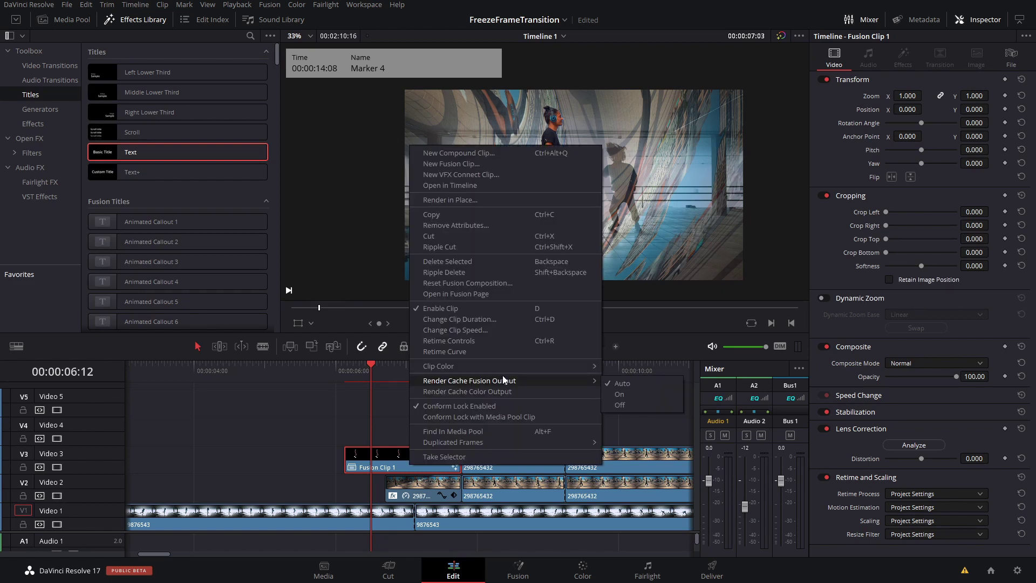
pyautogui.click(316, 370)
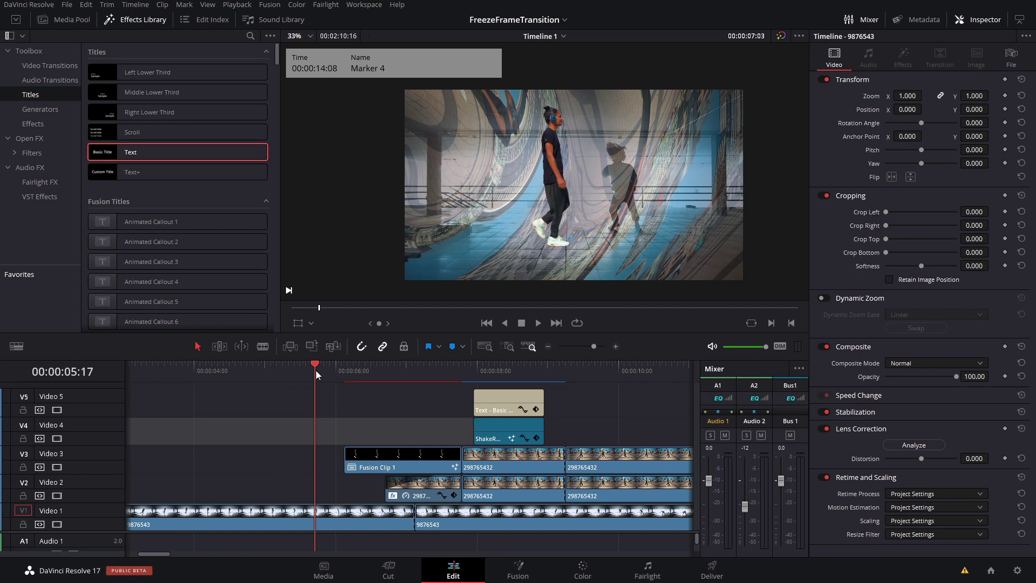
pyautogui.rightClick(388, 465)
pyautogui.click(418, 384)
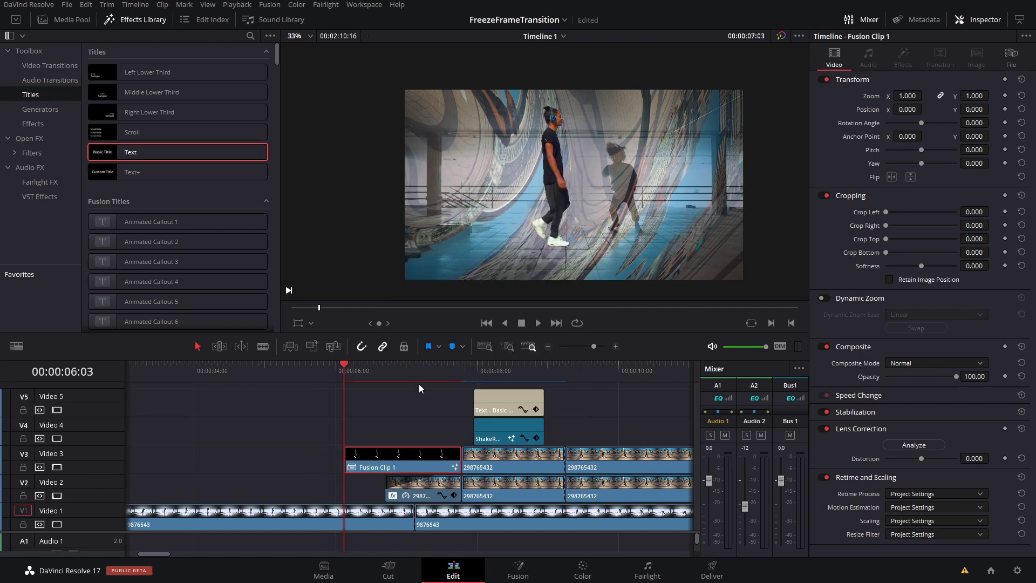
pyautogui.rightClick(418, 383)
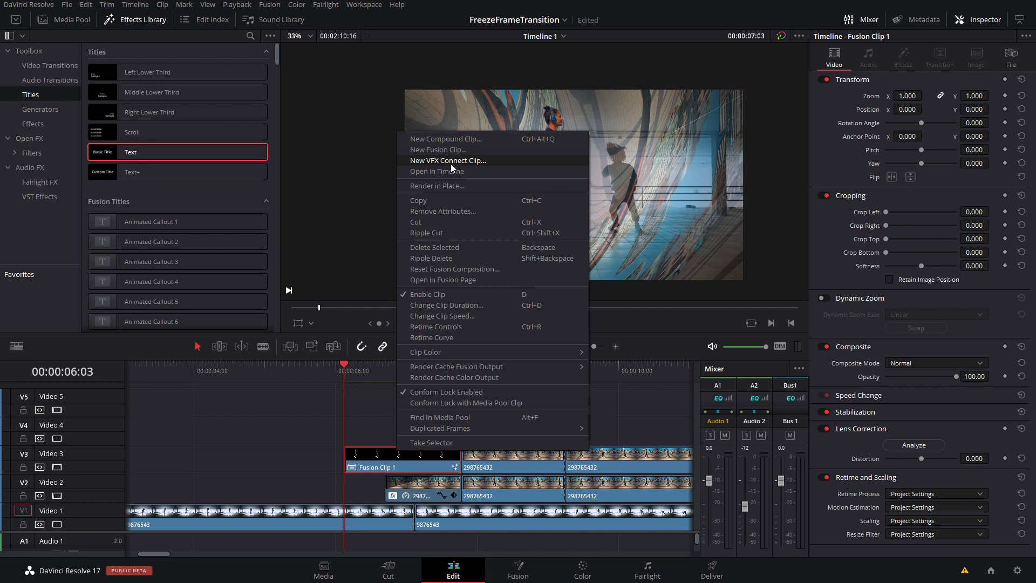
pyautogui.click(460, 186)
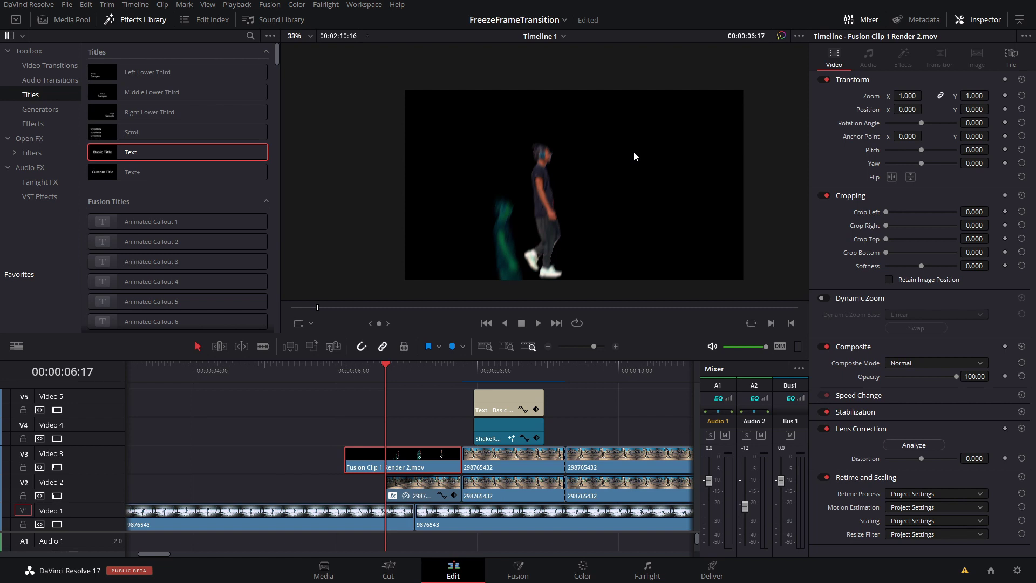
# Step: Invert the rendered clip's key and refine its qualifier with Luminance High 51.0, Clean Black 27.1 and Clean White 14.3
pyautogui.scroll(2, 543, 182)
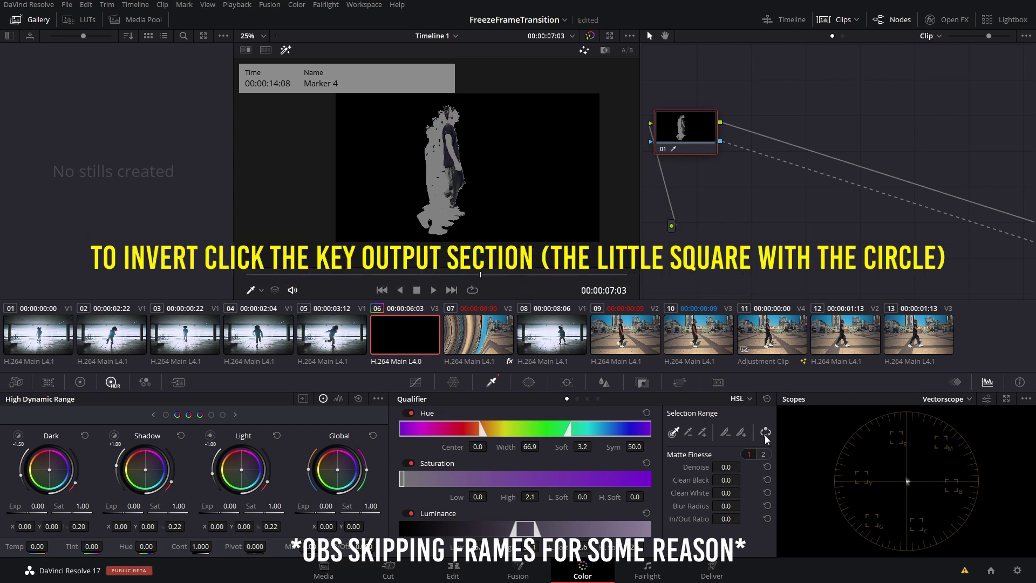
pyautogui.click(529, 383)
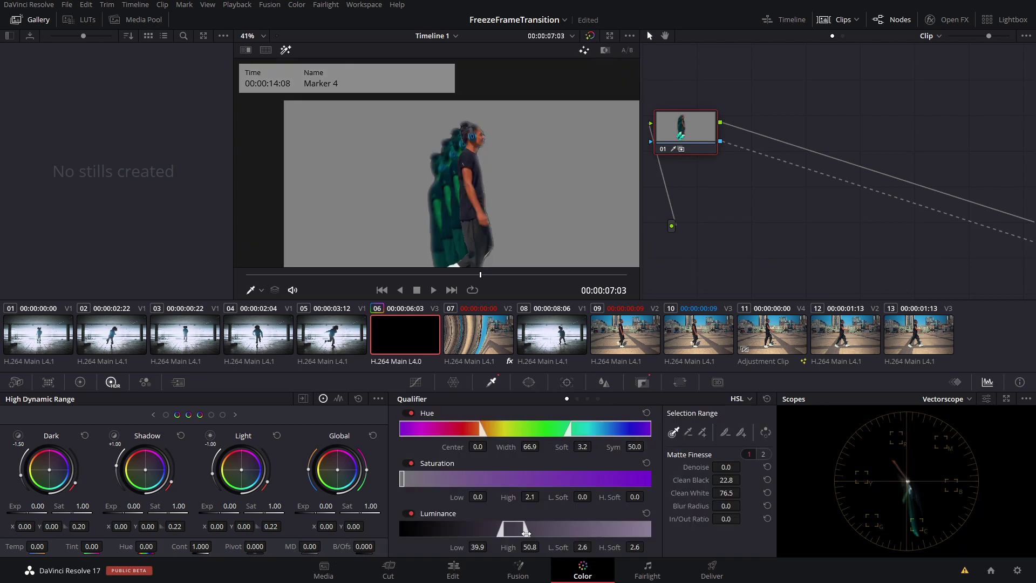
pyautogui.moveTo(721, 497); pyautogui.dragTo(738, 481)
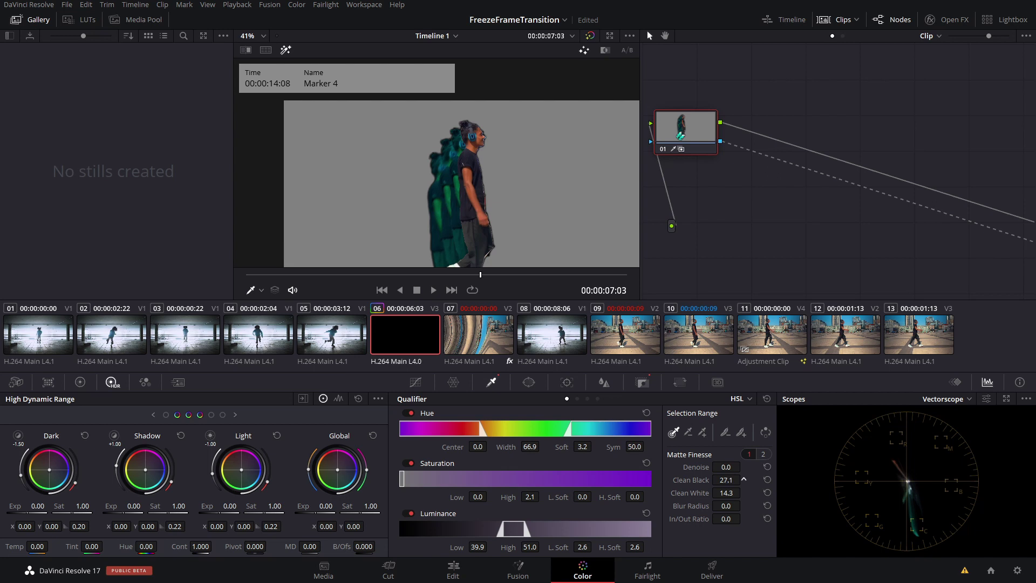
pyautogui.scroll(-5, 569, 219)
pyautogui.moveTo(468, 220); pyautogui.dragTo(475, 240)
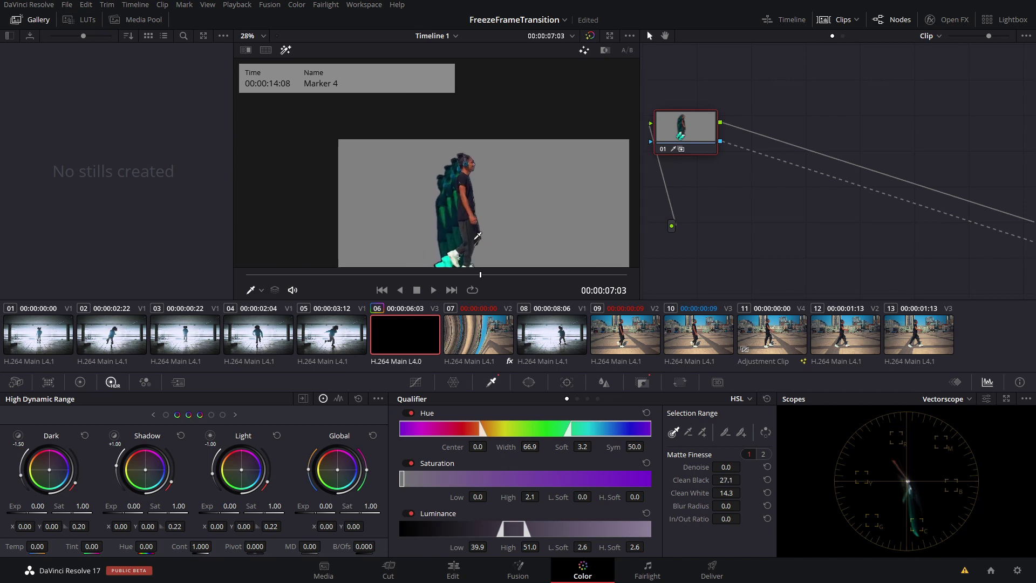
pyautogui.scroll(3, 477, 236)
# Step: Return to the edit timeline and play the transition several times from about 00:00:06:00 to check the keyed clip over the vortex
pyautogui.click(462, 576)
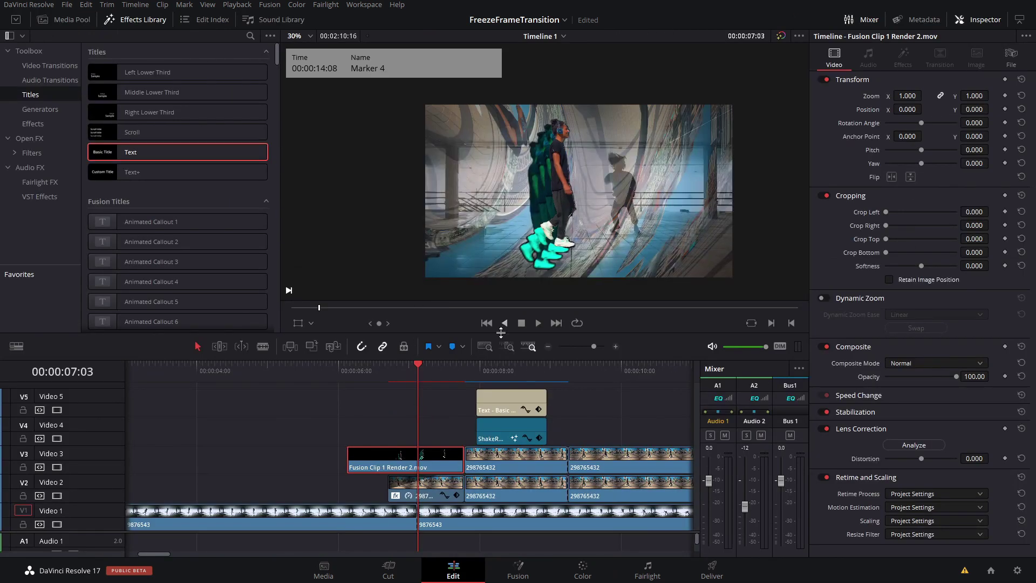
pyautogui.click(421, 495)
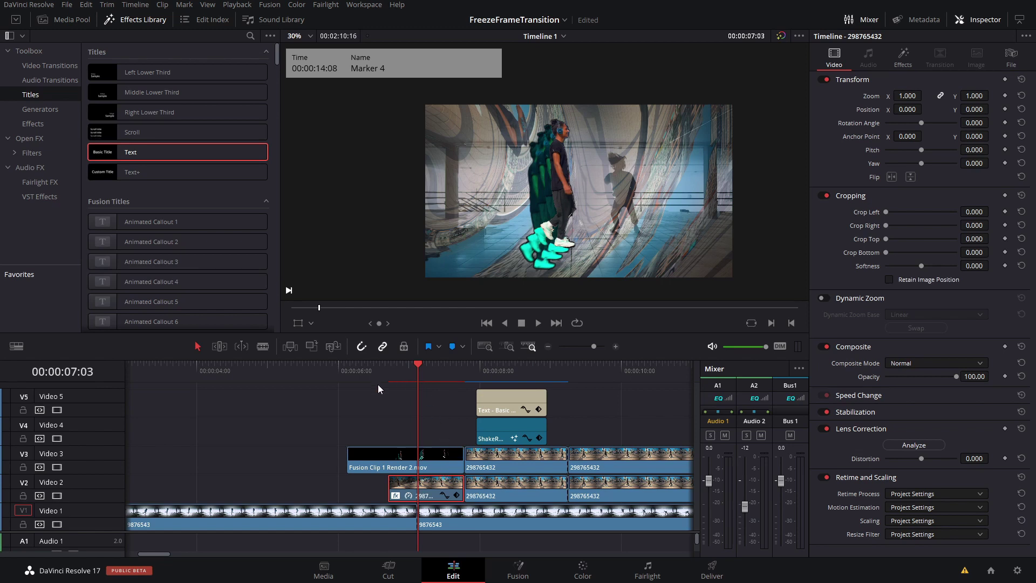
pyautogui.click(362, 379)
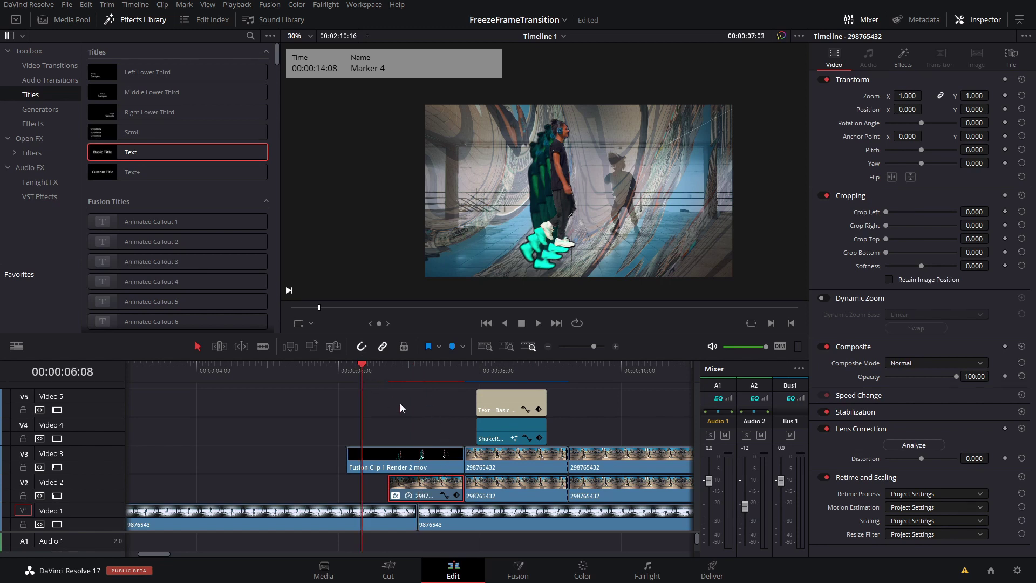
pyautogui.press('space')
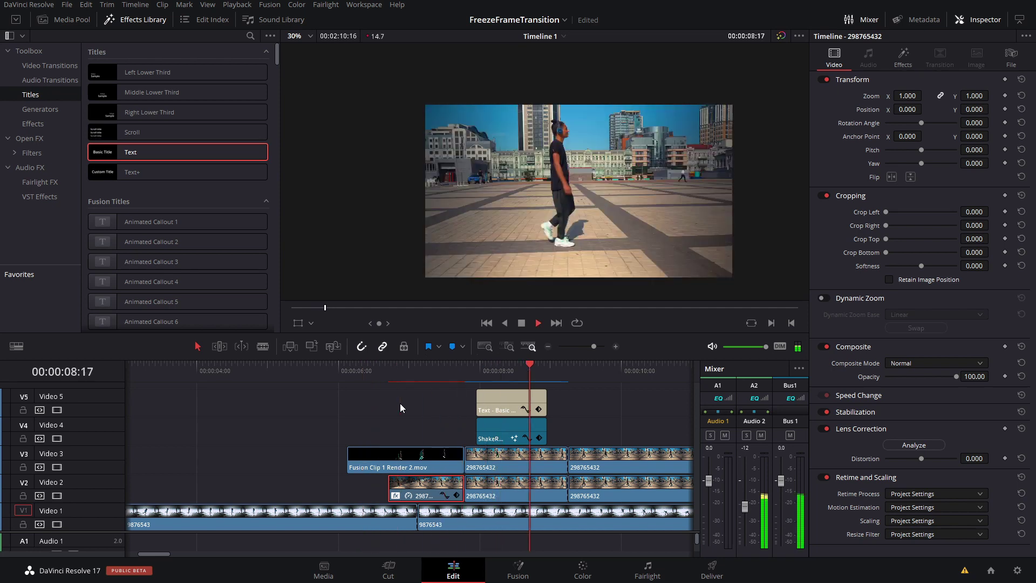
pyautogui.click(344, 377)
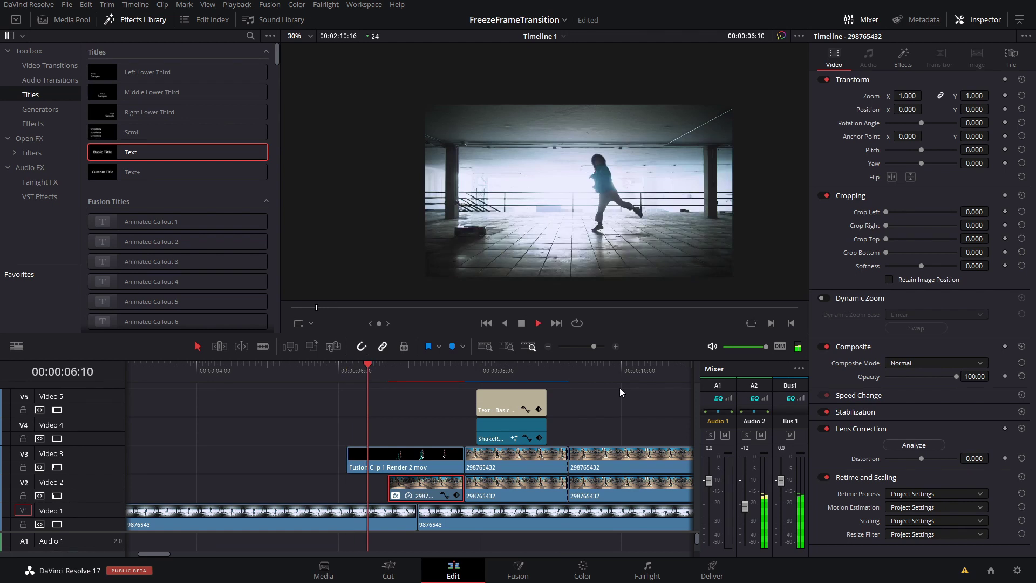
pyautogui.press('space')
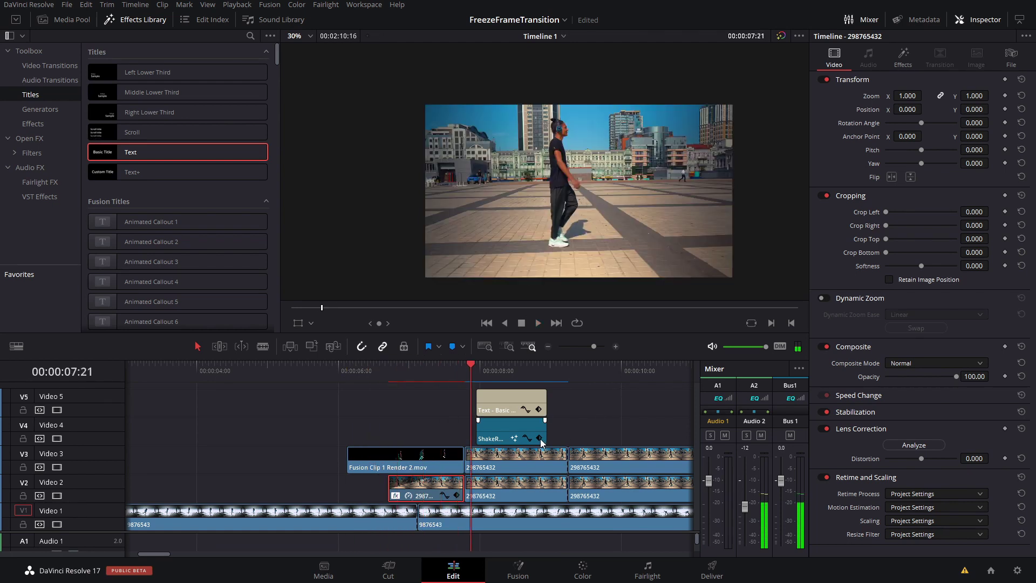
pyautogui.click(384, 379)
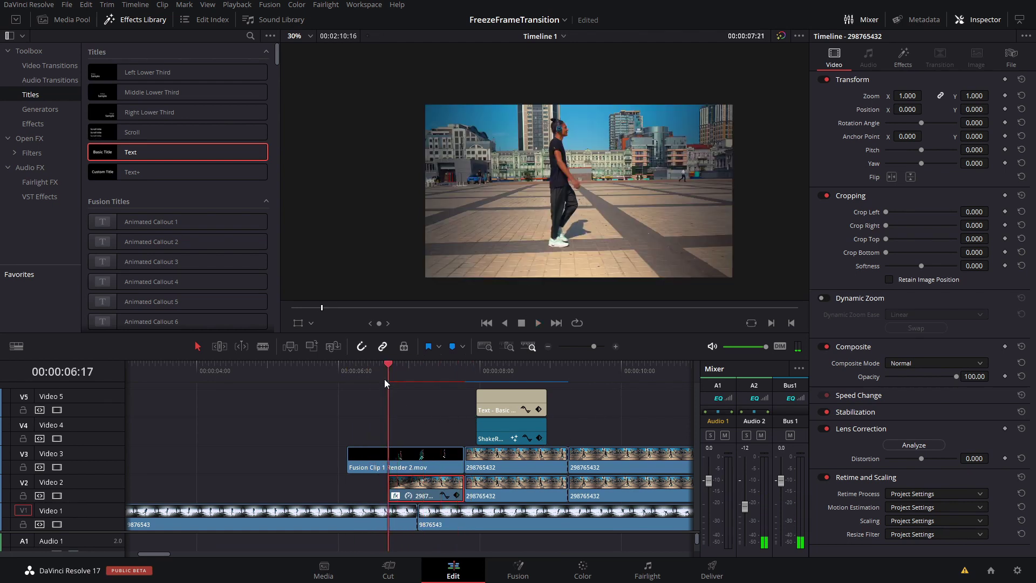
pyautogui.press('space')
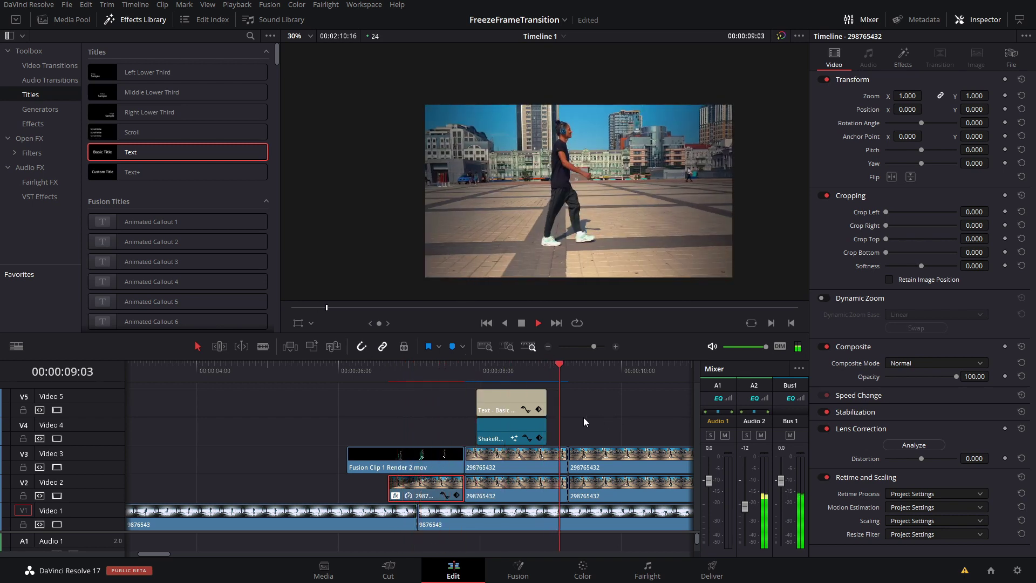
pyautogui.click(346, 379)
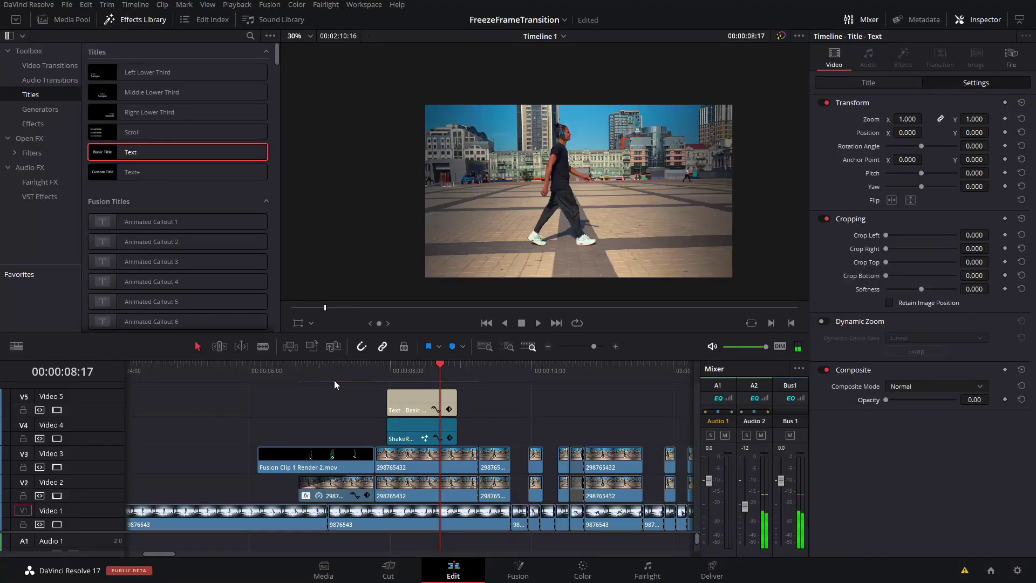
# Step: Scrub between about 00:00:07:03 and 00:00:07:14 to inspect the masked man and his trailing duplicates
pyautogui.click(339, 375)
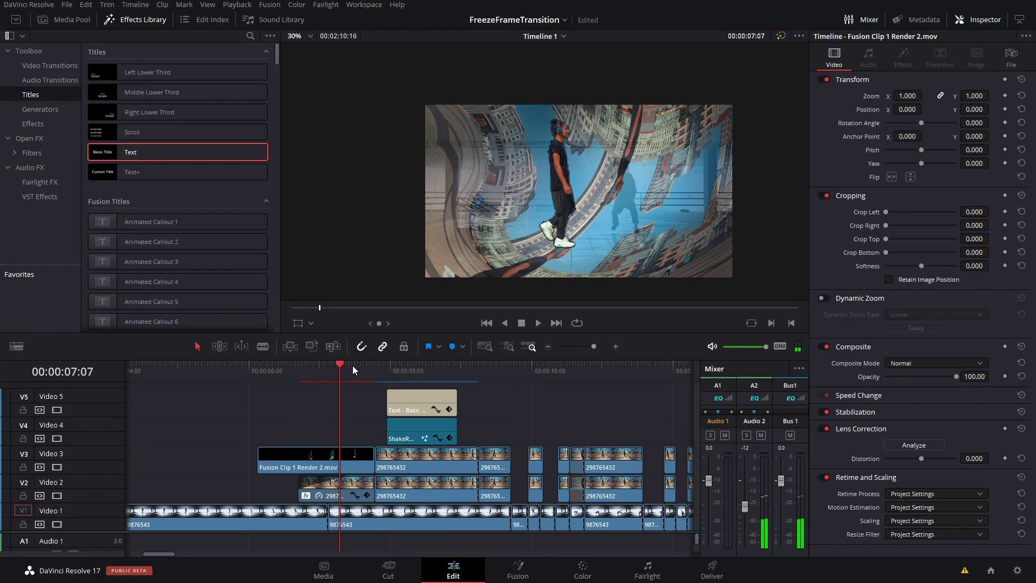
pyautogui.click(338, 371)
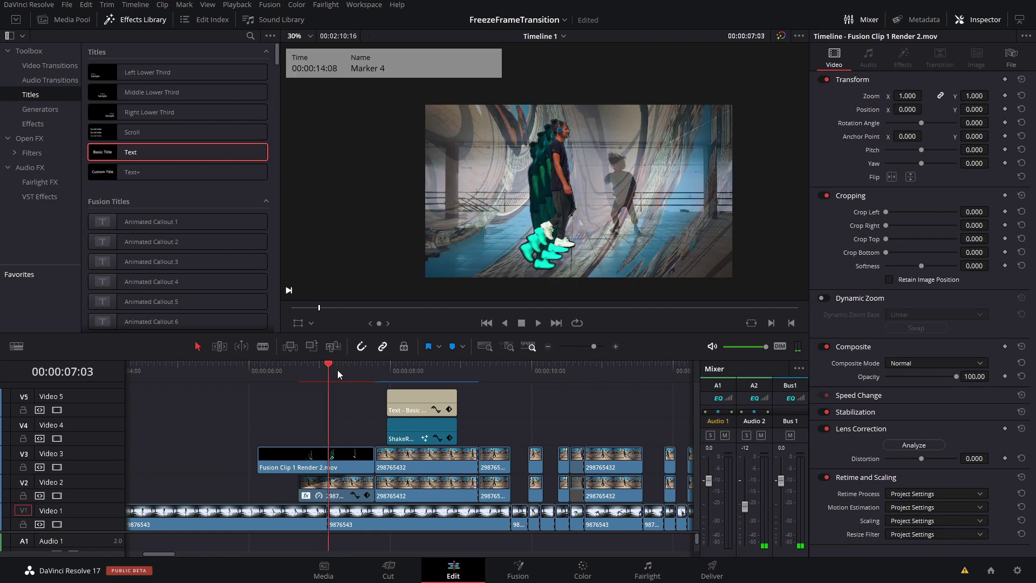
pyautogui.click(343, 369)
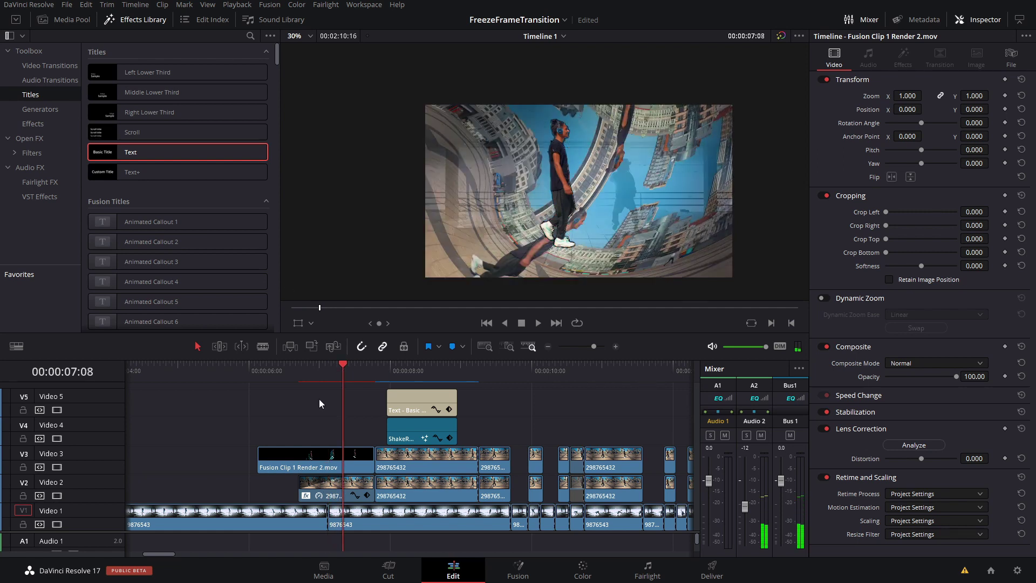
pyautogui.moveTo(346, 376); pyautogui.dragTo(360, 370)
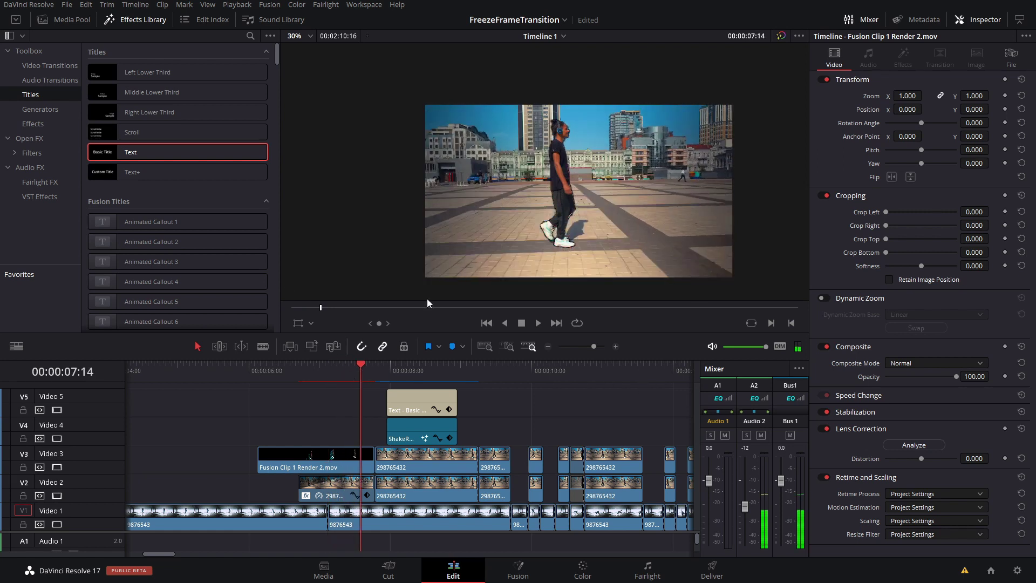